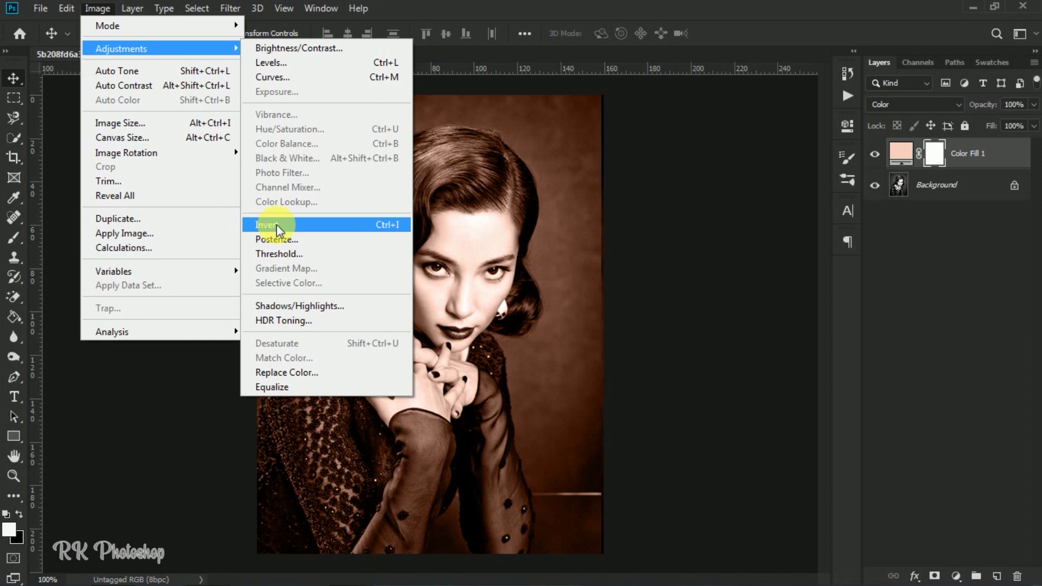
Invert the Color Fill 1 mask to black and set a soft round brush to 45 px with 4% hardness.
{"action": "left_click", "coordinate": [275, 223]}
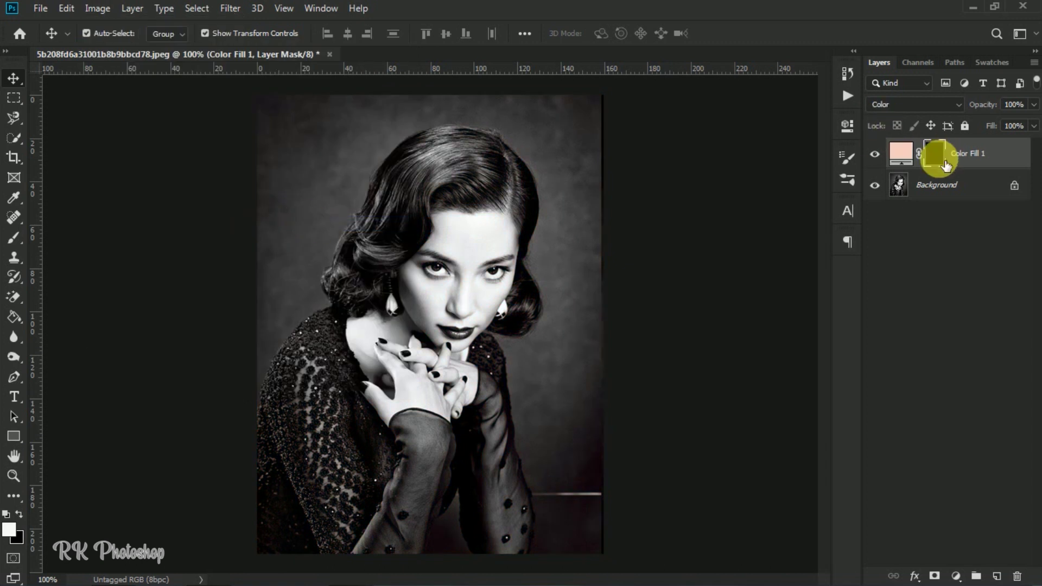
{"action": "left_click", "coordinate": [15, 238]}
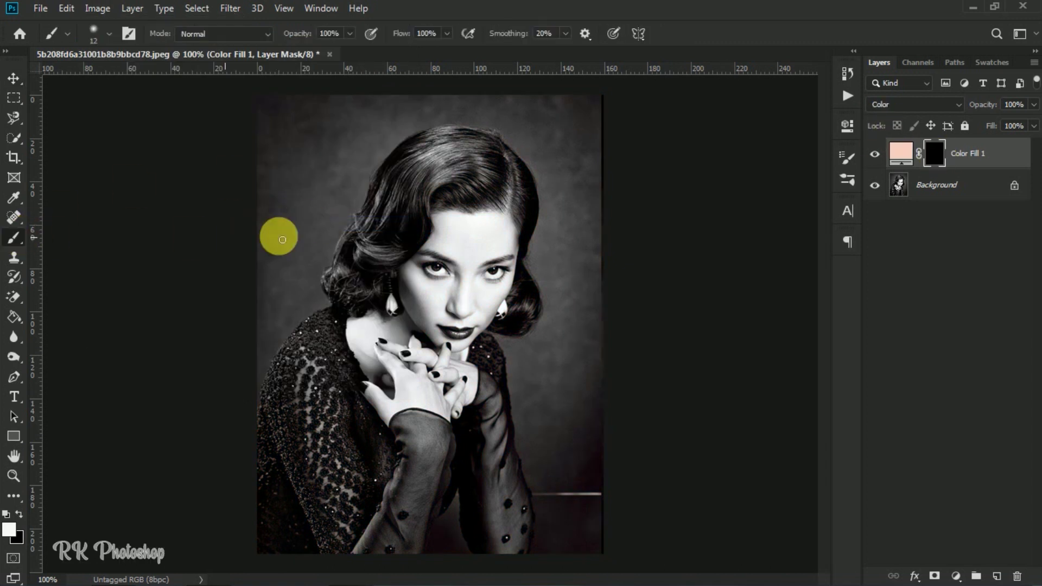
{"action": "right_click", "coordinate": [461, 241]}
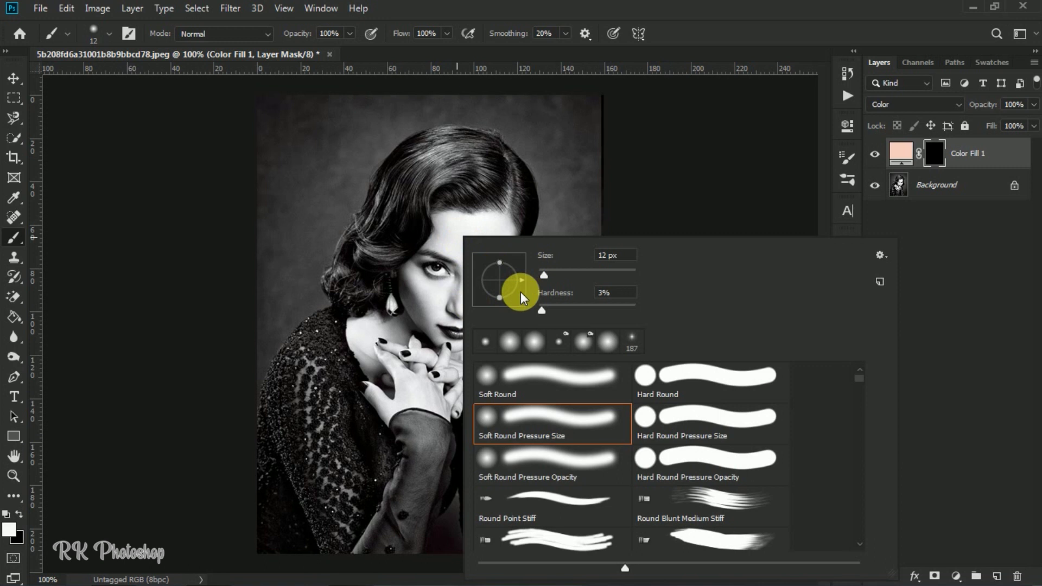
{"action": "double_click", "coordinate": [546, 352]}
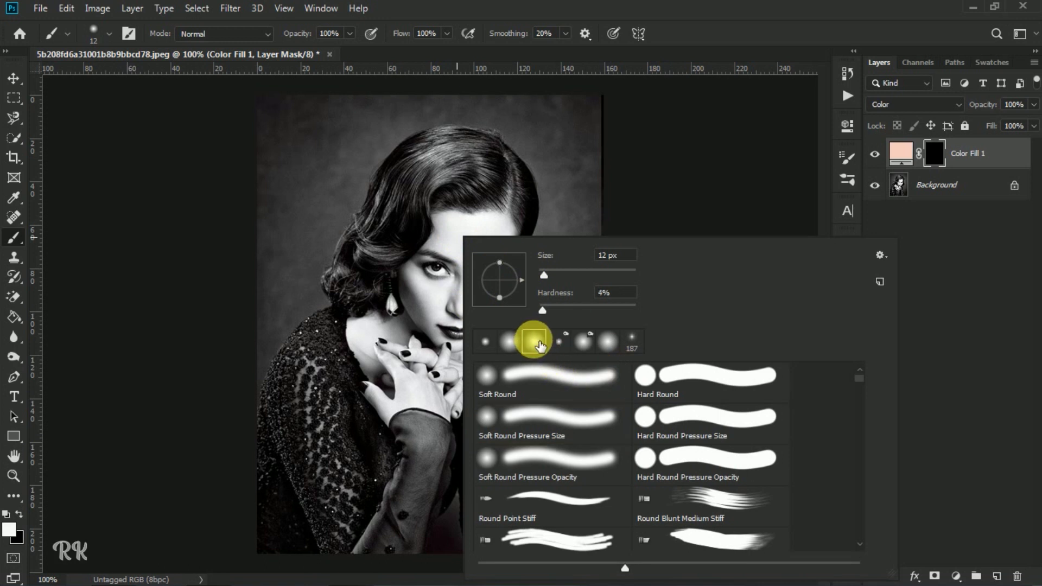
{"action": "right_click", "coordinate": [460, 163]}
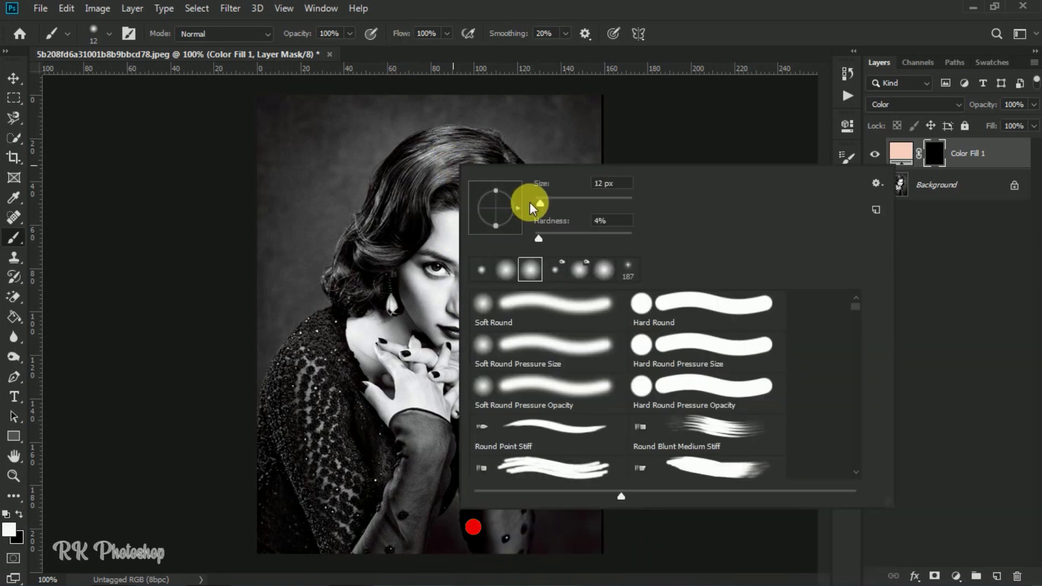
{"action": "left_click_drag", "start_coordinate": [539, 205], "coordinate": [559, 208]}
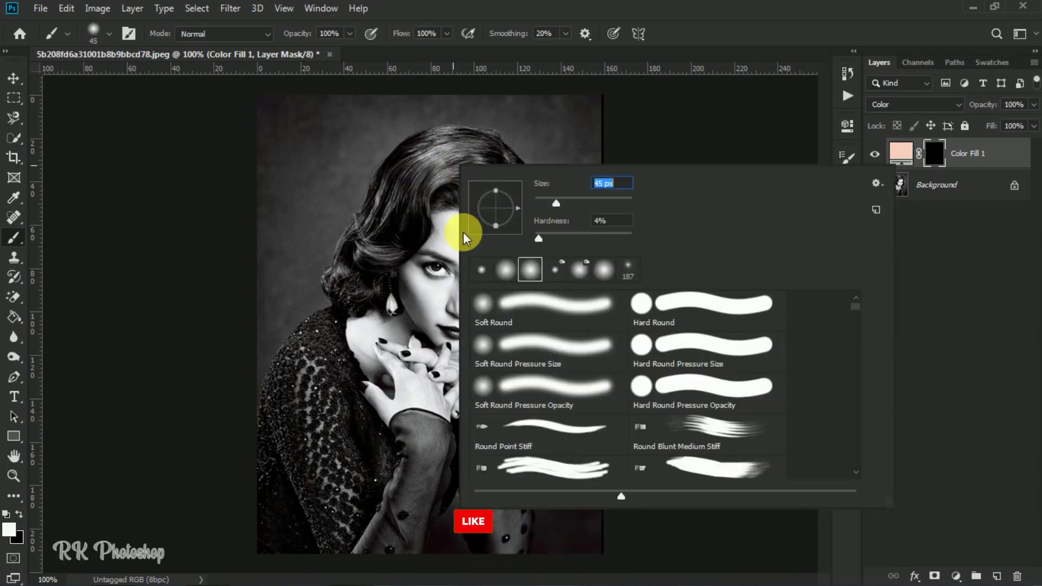
{"action": "left_click", "coordinate": [460, 249]}
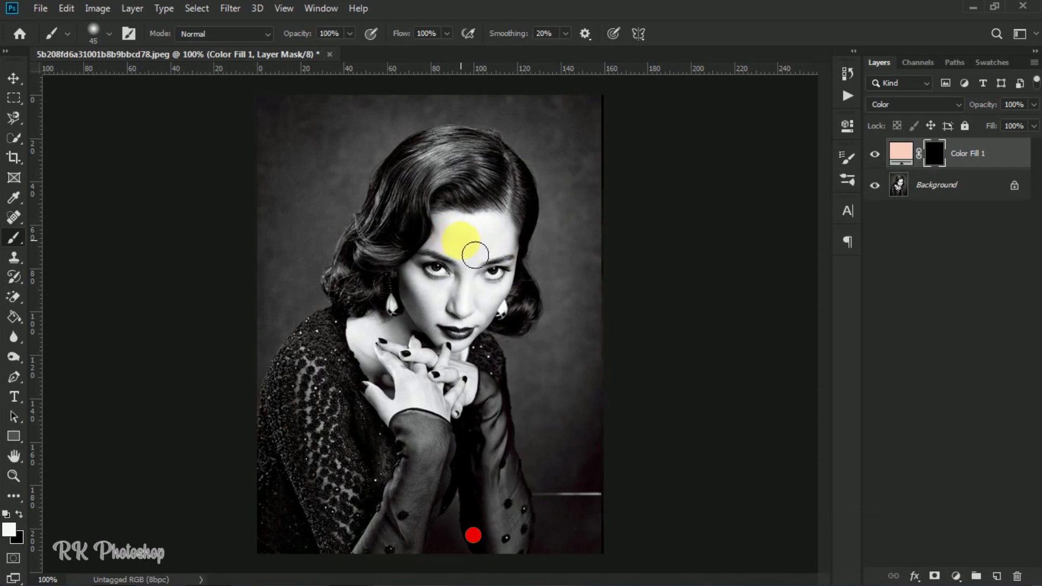
Paint white on the mask over the woman's forehead up to the hairline, refining the edges with a 16 px brush.
{"action": "scroll", "coordinate": [458, 239], "scroll_direction": "up", "scroll_amount": 4}
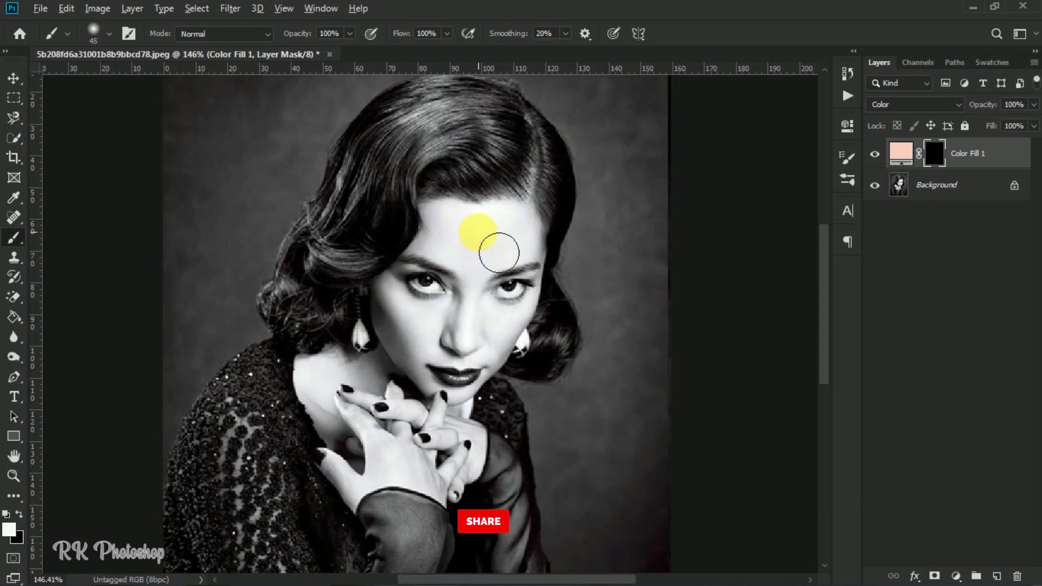
{"action": "left_click_drag", "start_coordinate": [479, 231], "coordinate": [461, 227]}
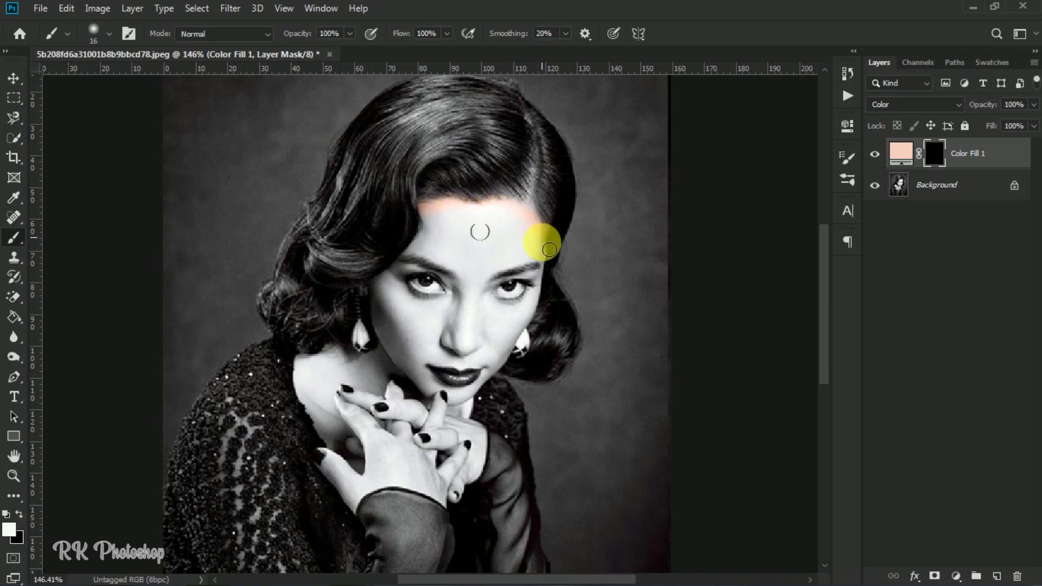
{"action": "scroll", "coordinate": [549, 250], "scroll_direction": "up", "scroll_amount": 3}
{"action": "left_click_drag", "start_coordinate": [354, 190], "coordinate": [343, 259]}
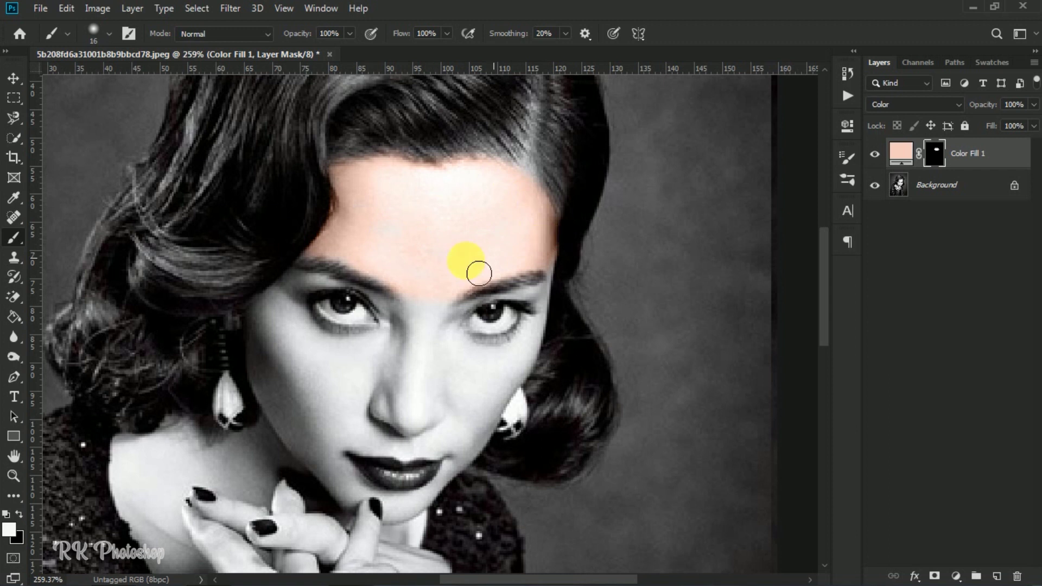
Reveal the skin tint over the nose and the upper cheek on the picture's right side, using the 16 px brush.
{"action": "scroll", "coordinate": [479, 273], "scroll_direction": "down", "scroll_amount": 1}
{"action": "mouse_move", "coordinate": [478, 273]}
{"action": "left_mouse_down"}
{"action": "mouse_move", "coordinate": [422, 291]}
{"action": "mouse_move", "coordinate": [409, 331]}
{"action": "left_mouse_up"}
{"action": "left_click_drag", "start_coordinate": [434, 286], "coordinate": [410, 406]}
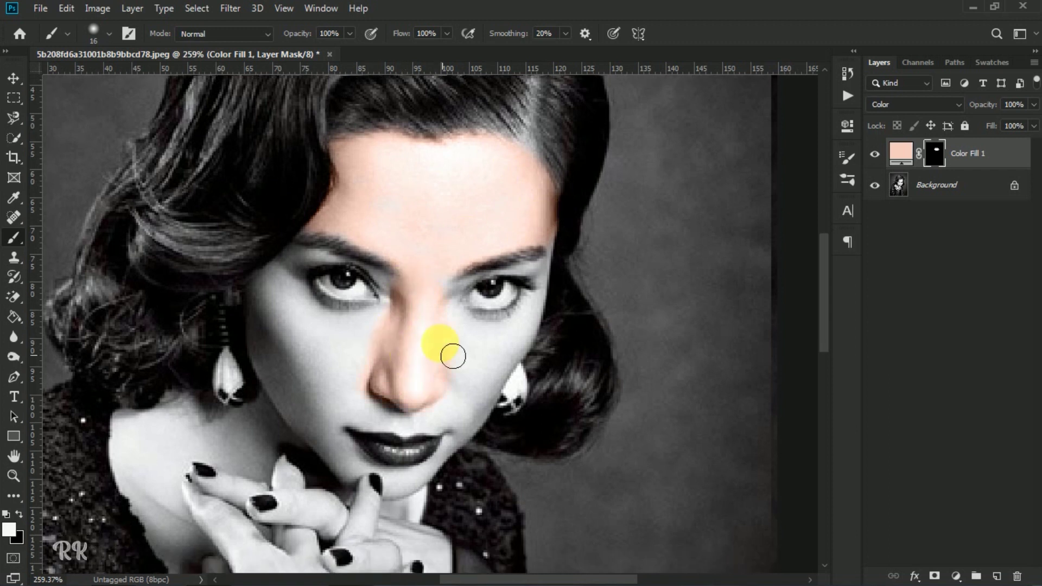
{"action": "left_click_drag", "start_coordinate": [536, 340], "coordinate": [539, 317]}
Paint the skin around the eye on the picture's right side and along that temple with a 5 px brush.
{"action": "scroll", "coordinate": [539, 315], "scroll_direction": "up", "scroll_amount": 7}
{"action": "right_click", "coordinate": [414, 361], "text": "alt"}
{"action": "mouse_move", "coordinate": [375, 270]}
{"action": "left_mouse_down"}
{"action": "mouse_move", "coordinate": [507, 236]}
{"action": "mouse_move", "coordinate": [464, 239]}
{"action": "mouse_move", "coordinate": [382, 318]}
{"action": "left_mouse_up"}
{"action": "scroll", "coordinate": [526, 240], "scroll_direction": "right", "scroll_amount": 2}
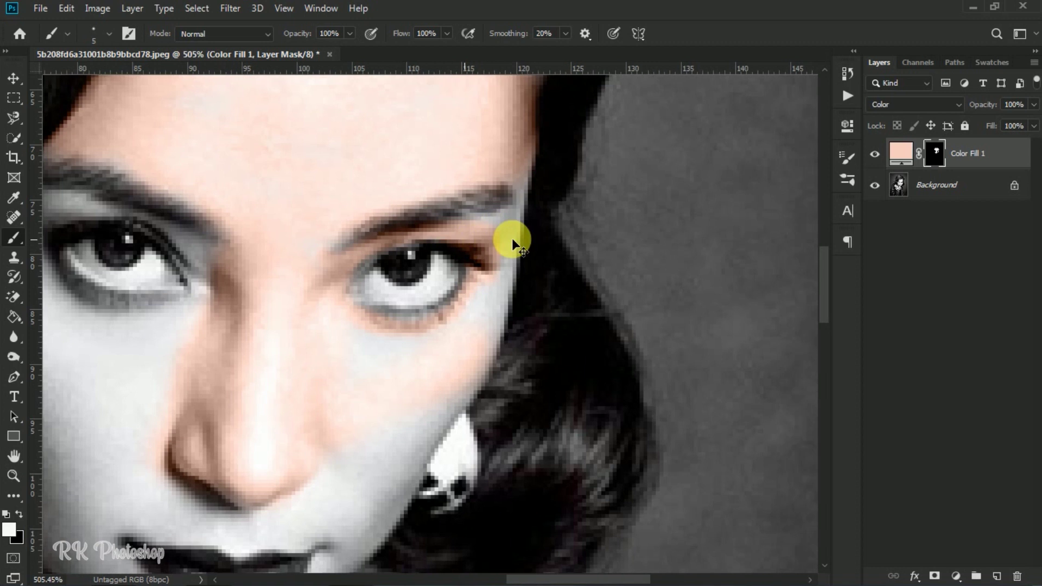
{"action": "left_click_drag", "start_coordinate": [494, 250], "coordinate": [469, 242]}
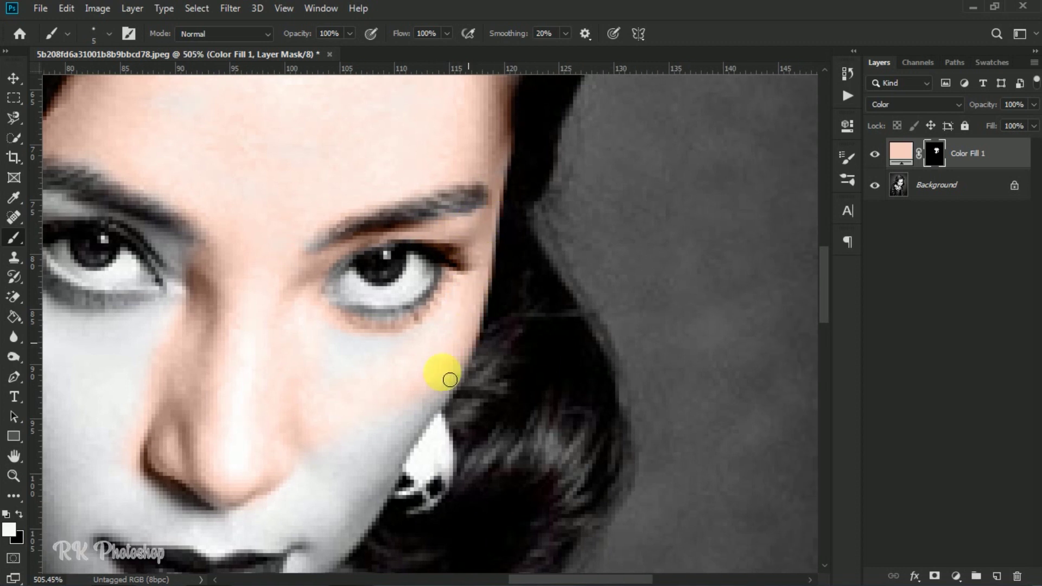
Paint the lower cheek on the picture's right side and the skin above the upper lip with an 11 px brush.
{"action": "scroll", "coordinate": [379, 365], "scroll_direction": "down", "scroll_amount": 3}
{"action": "right_click", "coordinate": [354, 347], "text": "alt"}
{"action": "left_click_drag", "start_coordinate": [353, 347], "coordinate": [429, 312]}
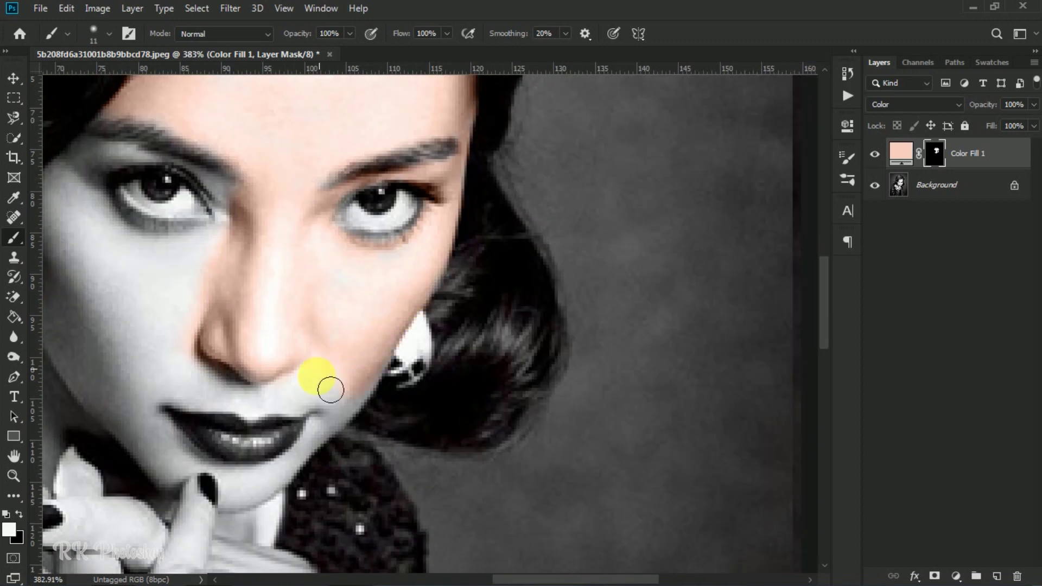
{"action": "left_click_drag", "start_coordinate": [372, 395], "coordinate": [215, 407]}
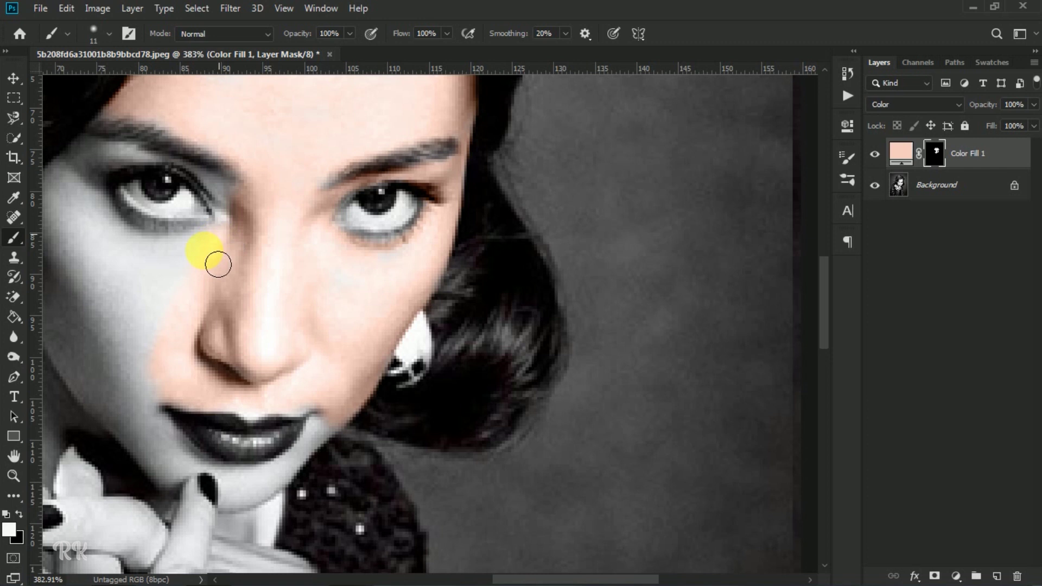
Paint the skin beneath the eye, the temple and the upper cheek on the picture's left side with the 11 px brush.
{"action": "left_click_drag", "start_coordinate": [218, 264], "coordinate": [119, 254]}
{"action": "left_click_drag", "start_coordinate": [119, 253], "coordinate": [243, 259]}
{"action": "mouse_move", "coordinate": [199, 181]}
{"action": "left_mouse_down"}
{"action": "mouse_move", "coordinate": [183, 236]}
{"action": "mouse_move", "coordinate": [226, 168]}
{"action": "left_mouse_up"}
{"action": "scroll", "coordinate": [226, 168], "scroll_direction": "up", "scroll_amount": 3}
{"action": "left_click_drag", "start_coordinate": [226, 210], "coordinate": [343, 289]}
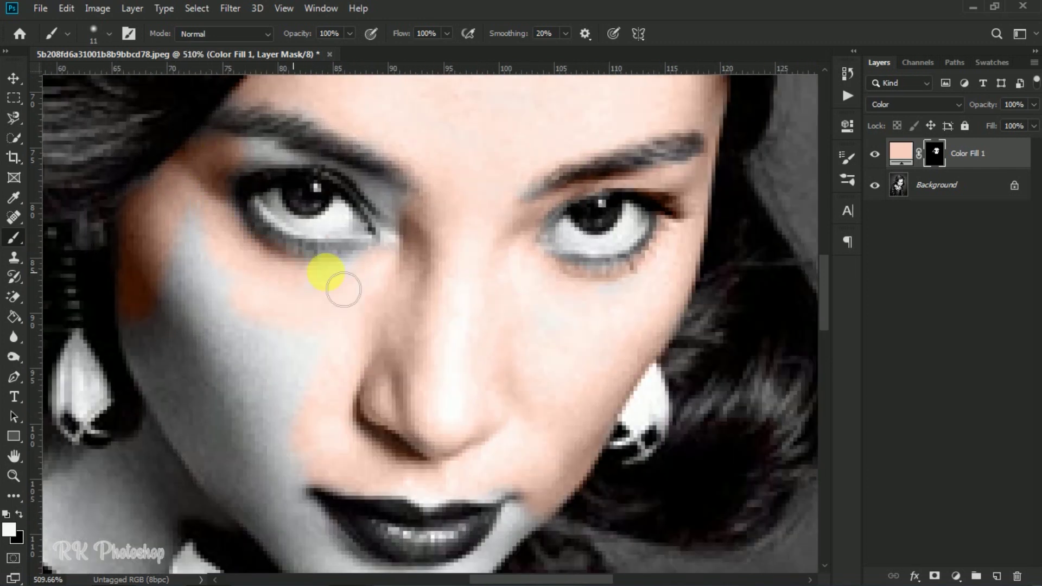
{"action": "left_click_drag", "start_coordinate": [209, 370], "coordinate": [282, 375]}
Paint the eyelid between the brow and eye on the picture's left side with a 5 px brush.
{"action": "scroll", "coordinate": [347, 336], "scroll_direction": "up", "scroll_amount": 1}
{"action": "right_click", "coordinate": [356, 325], "text": "alt"}
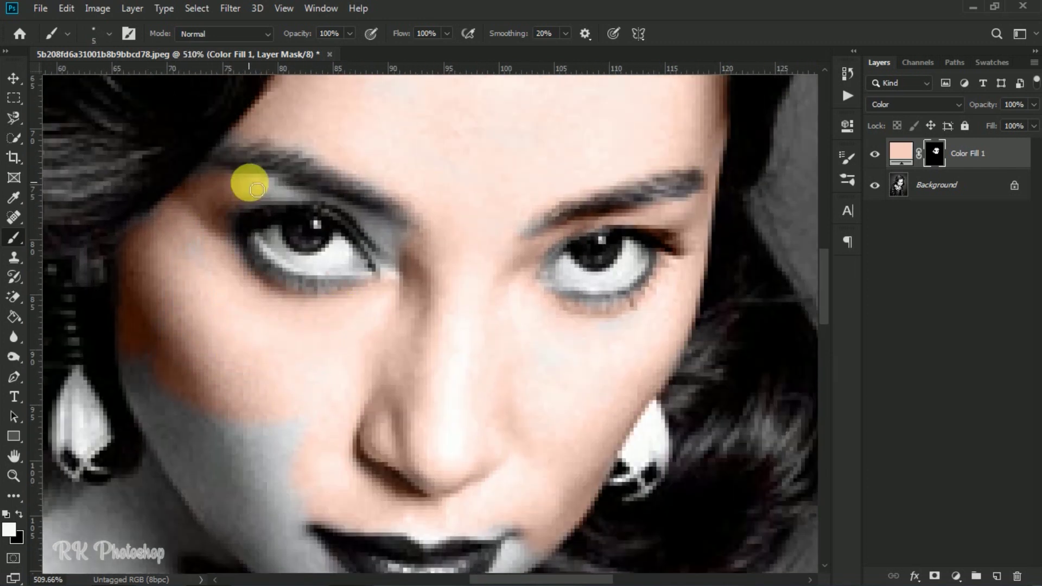
{"action": "mouse_move", "coordinate": [249, 183]}
{"action": "left_mouse_down"}
{"action": "mouse_move", "coordinate": [248, 209]}
{"action": "mouse_move", "coordinate": [343, 209]}
{"action": "mouse_move", "coordinate": [407, 264]}
{"action": "mouse_move", "coordinate": [385, 237]}
{"action": "mouse_move", "coordinate": [257, 199]}
{"action": "mouse_move", "coordinate": [425, 232]}
{"action": "mouse_move", "coordinate": [397, 266]}
{"action": "mouse_move", "coordinate": [317, 292]}
{"action": "mouse_move", "coordinate": [246, 238]}
{"action": "mouse_move", "coordinate": [390, 284]}
{"action": "mouse_move", "coordinate": [381, 250]}
{"action": "mouse_move", "coordinate": [270, 206]}
{"action": "left_mouse_up"}
{"action": "scroll", "coordinate": [168, 214], "scroll_direction": "down", "scroll_amount": 3}
{"action": "scroll", "coordinate": [425, 233], "scroll_direction": "down", "scroll_amount": 2}
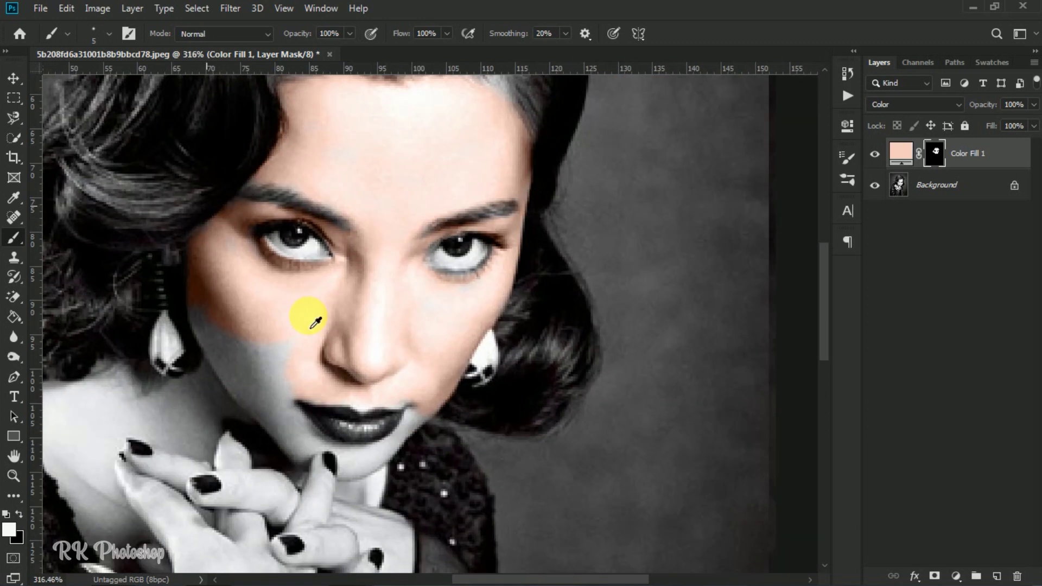
Paint the remaining lower cheek, jawline and chin around the lips, using a 6 px brush for the chin's details.
{"action": "right_click", "coordinate": [201, 318], "text": "alt"}
{"action": "mouse_move", "coordinate": [206, 349]}
{"action": "left_mouse_down"}
{"action": "mouse_move", "coordinate": [231, 397]}
{"action": "mouse_move", "coordinate": [311, 372]}
{"action": "mouse_move", "coordinate": [256, 376]}
{"action": "mouse_move", "coordinate": [306, 327]}
{"action": "mouse_move", "coordinate": [290, 404]}
{"action": "mouse_move", "coordinate": [266, 427]}
{"action": "mouse_move", "coordinate": [307, 456]}
{"action": "left_mouse_up"}
{"action": "scroll", "coordinate": [371, 401], "scroll_direction": "down", "scroll_amount": 2}
{"action": "scroll", "coordinate": [371, 401], "scroll_direction": "up", "scroll_amount": 5}
{"action": "right_click", "coordinate": [372, 401], "text": "alt"}
{"action": "mouse_move", "coordinate": [353, 400]}
{"action": "left_mouse_down"}
{"action": "mouse_move", "coordinate": [471, 309]}
{"action": "mouse_move", "coordinate": [459, 356]}
{"action": "mouse_move", "coordinate": [390, 422]}
{"action": "mouse_move", "coordinate": [348, 429]}
{"action": "left_mouse_up"}
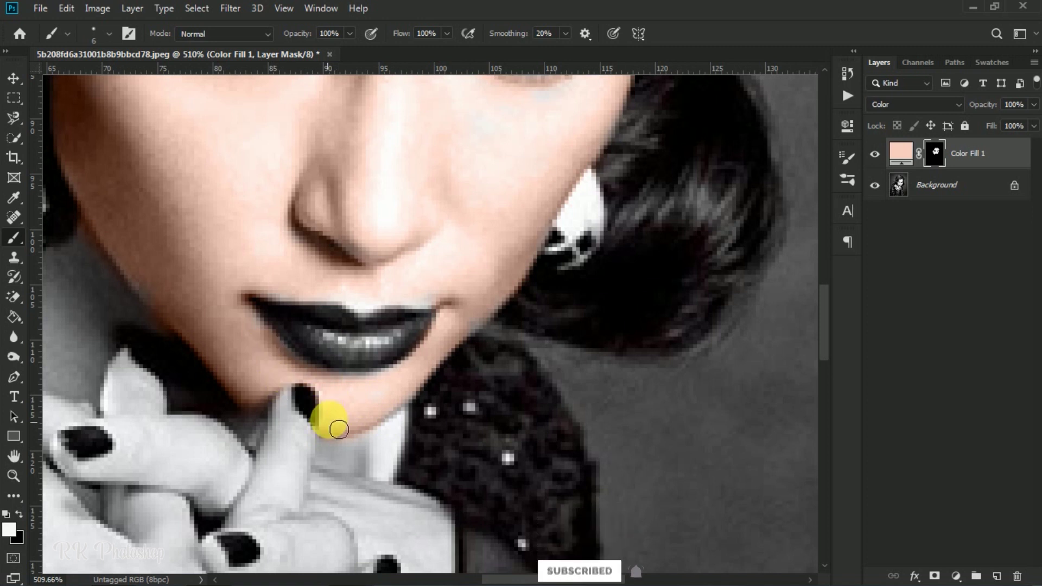
Paint the neck and chest with a 17 px brush, and fill the edges around the fingers with an 8 px brush.
{"action": "scroll", "coordinate": [217, 298], "scroll_direction": "down", "scroll_amount": 8}
{"action": "right_click", "coordinate": [217, 298], "text": "alt"}
{"action": "mouse_move", "coordinate": [176, 274]}
{"action": "left_mouse_down"}
{"action": "mouse_move", "coordinate": [140, 293]}
{"action": "mouse_move", "coordinate": [251, 279]}
{"action": "mouse_move", "coordinate": [261, 321]}
{"action": "mouse_move", "coordinate": [204, 310]}
{"action": "left_mouse_up"}
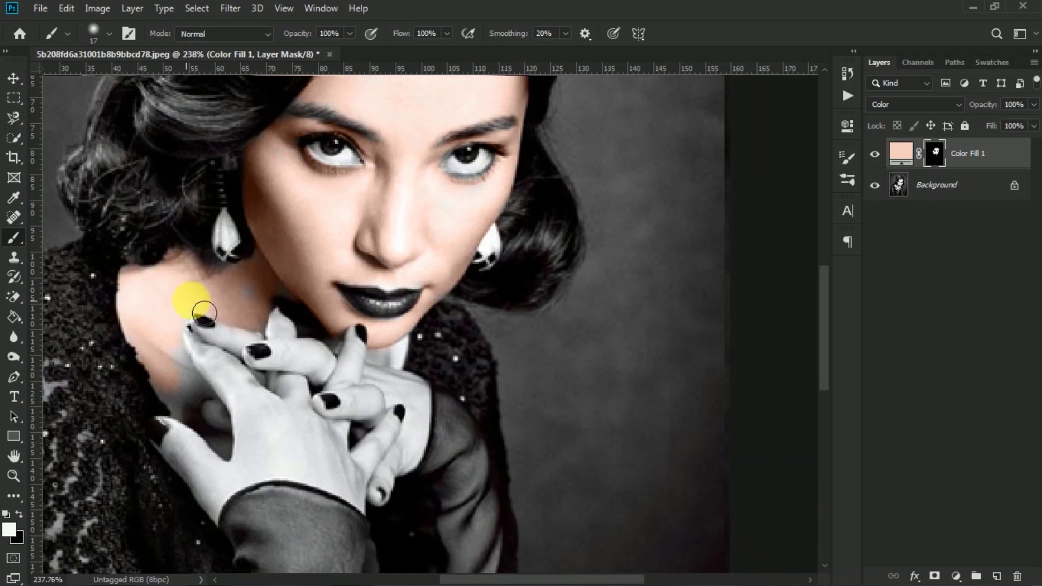
{"action": "scroll", "coordinate": [184, 361], "scroll_direction": "up", "scroll_amount": 3}
{"action": "scroll", "coordinate": [178, 353], "scroll_direction": "up", "scroll_amount": 2}
{"action": "right_click", "coordinate": [178, 354], "text": "alt"}
{"action": "mouse_move", "coordinate": [180, 356]}
{"action": "left_mouse_down"}
{"action": "mouse_move", "coordinate": [209, 399]}
{"action": "mouse_move", "coordinate": [167, 415]}
{"action": "left_mouse_up"}
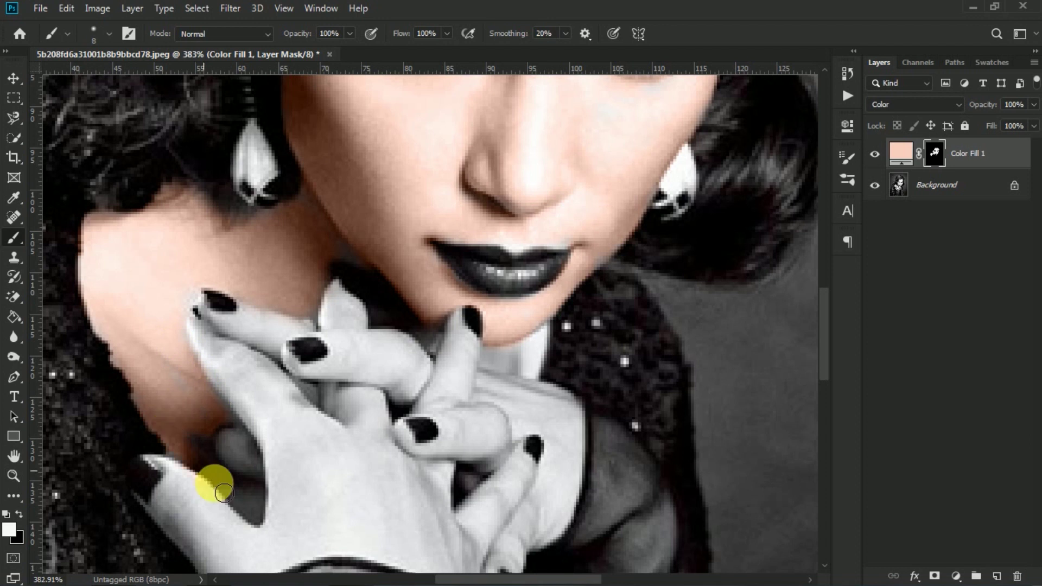
{"action": "mouse_move", "coordinate": [216, 483]}
{"action": "left_mouse_down"}
{"action": "mouse_move", "coordinate": [254, 517]}
{"action": "mouse_move", "coordinate": [257, 492]}
{"action": "left_mouse_up"}
Paint the strip of neck visible beneath the chin and behind the raised finger.
{"action": "scroll", "coordinate": [372, 414], "scroll_direction": "up", "scroll_amount": 1}
{"action": "scroll", "coordinate": [380, 413], "scroll_direction": "right", "scroll_amount": 2}
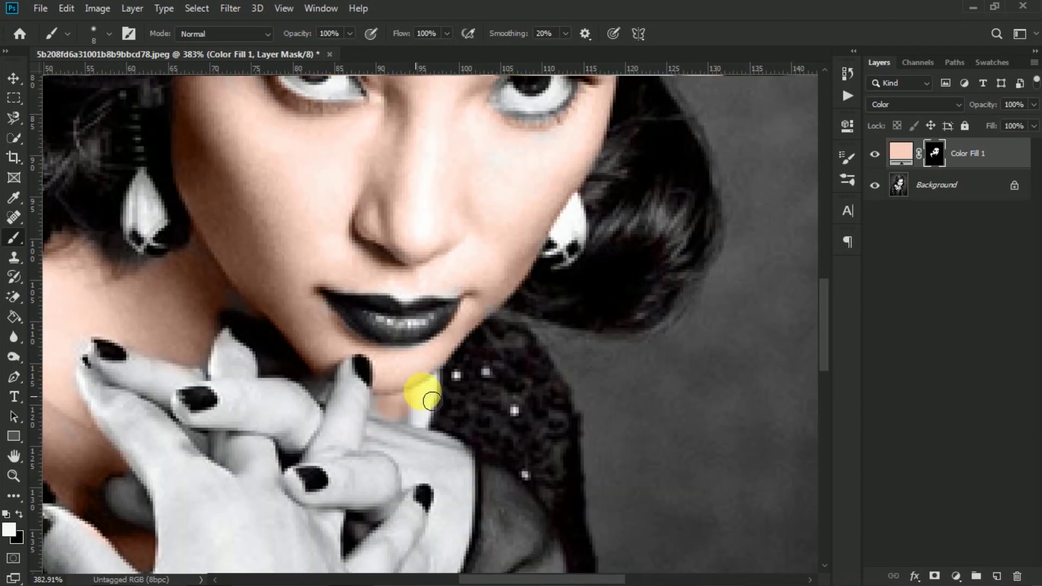
{"action": "scroll", "coordinate": [272, 345], "scroll_direction": "down", "scroll_amount": 4}
{"action": "scroll", "coordinate": [350, 384], "scroll_direction": "up", "scroll_amount": 2}
Paint the back of the front hand and its thumb down to the sleeve cuff with a 23 px brush.
{"action": "right_click", "coordinate": [347, 383], "text": "alt"}
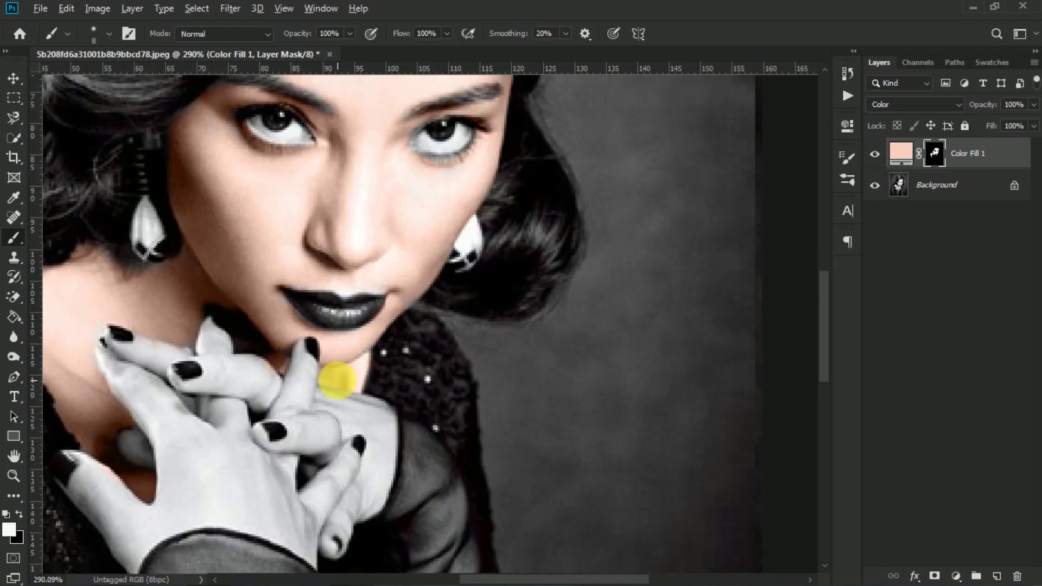
{"action": "scroll", "coordinate": [304, 375], "scroll_direction": "down", "scroll_amount": 3}
{"action": "scroll", "coordinate": [262, 409], "scroll_direction": "up", "scroll_amount": 2}
{"action": "scroll", "coordinate": [263, 407], "scroll_direction": "up", "scroll_amount": 1}
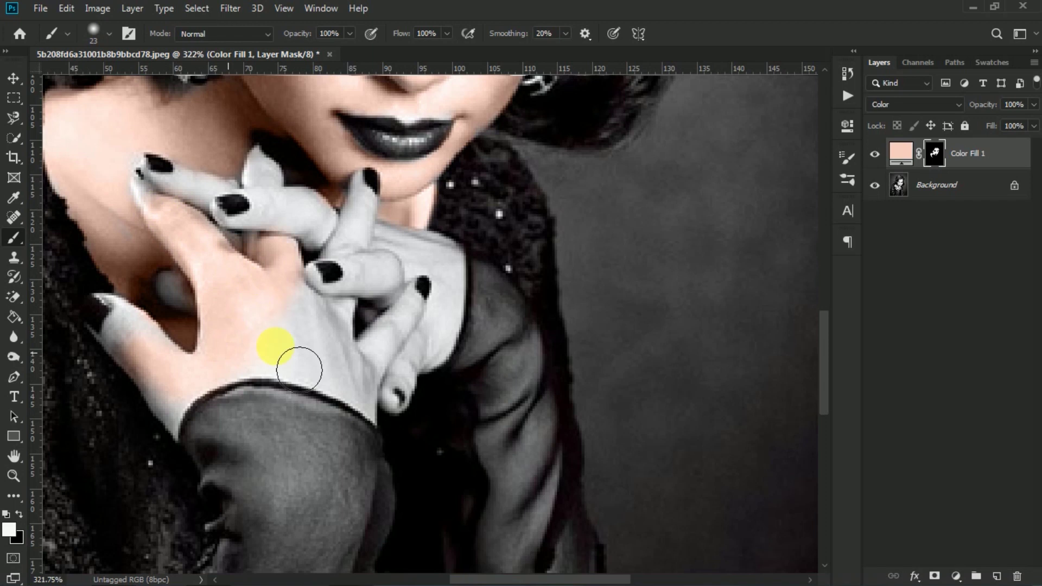
{"action": "mouse_move", "coordinate": [392, 406]}
{"action": "left_mouse_down"}
{"action": "mouse_move", "coordinate": [412, 340]}
{"action": "mouse_move", "coordinate": [337, 324]}
{"action": "left_mouse_up"}
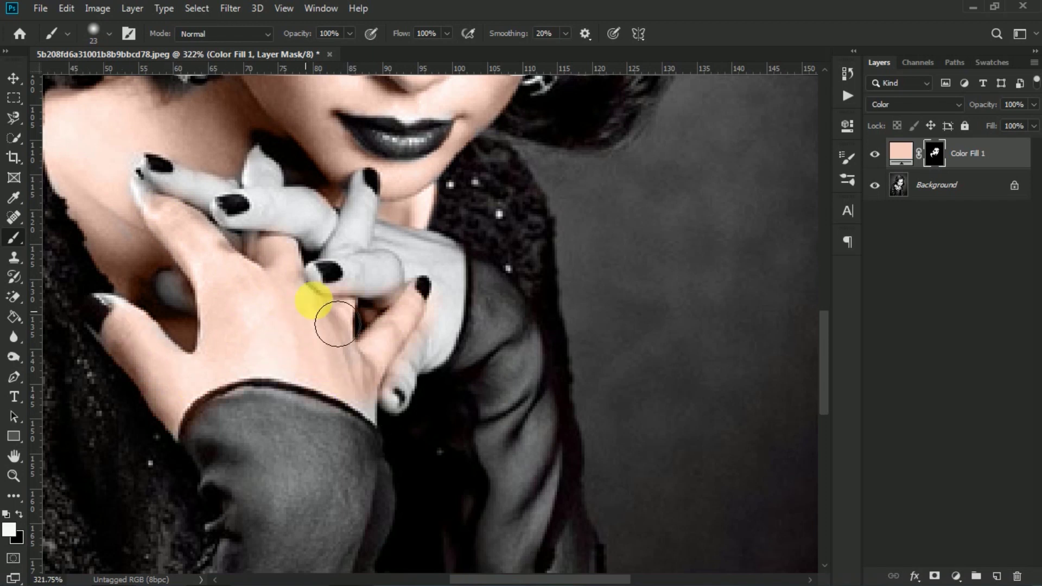
Paint the second hand and the interlocked fingers around the nails with a 12 px brush.
{"action": "scroll", "coordinate": [363, 275], "scroll_direction": "up", "scroll_amount": 3}
{"action": "left_click_drag", "start_coordinate": [373, 272], "coordinate": [483, 261]}
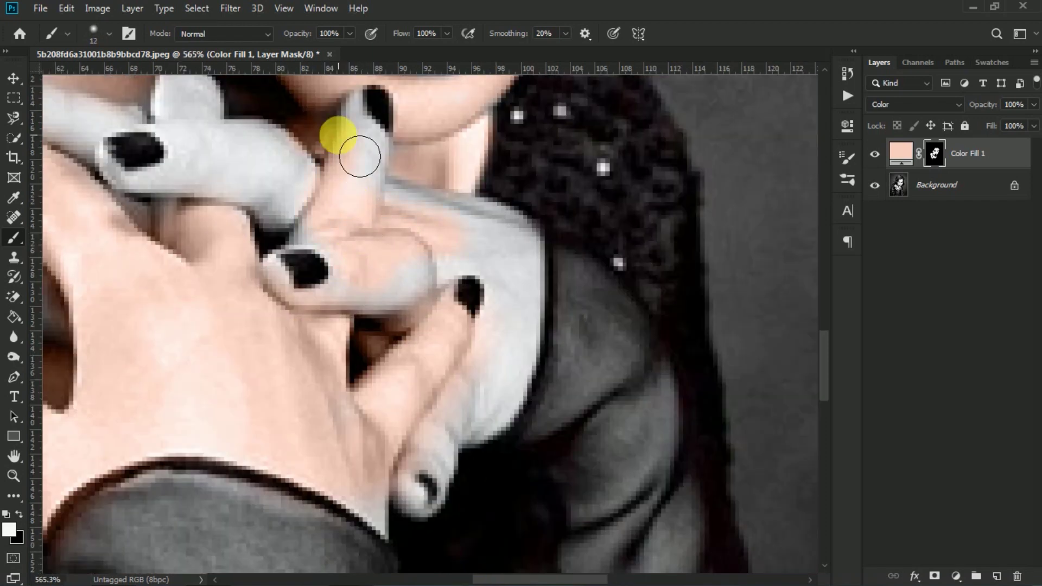
{"action": "mouse_move", "coordinate": [359, 157]}
{"action": "left_mouse_down"}
{"action": "mouse_move", "coordinate": [400, 212]}
{"action": "mouse_move", "coordinate": [515, 237]}
{"action": "mouse_move", "coordinate": [550, 348]}
{"action": "left_mouse_up"}
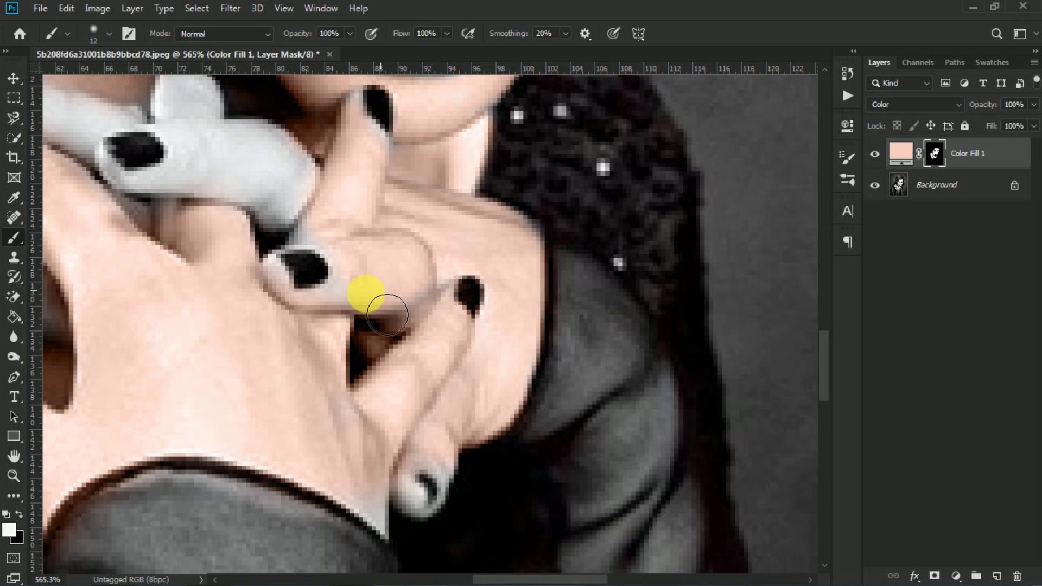
{"action": "left_click_drag", "start_coordinate": [155, 200], "coordinate": [253, 323]}
{"action": "left_click_drag", "start_coordinate": [286, 202], "coordinate": [115, 237]}
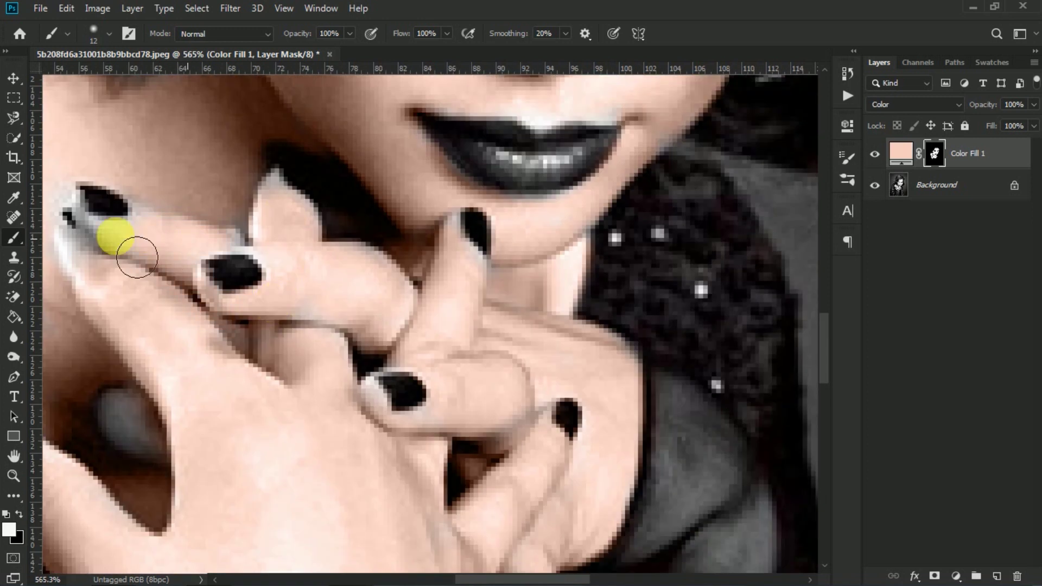
{"action": "mouse_move", "coordinate": [281, 223]}
{"action": "left_mouse_down"}
{"action": "mouse_move", "coordinate": [463, 270]}
{"action": "mouse_move", "coordinate": [347, 406]}
{"action": "left_mouse_up"}
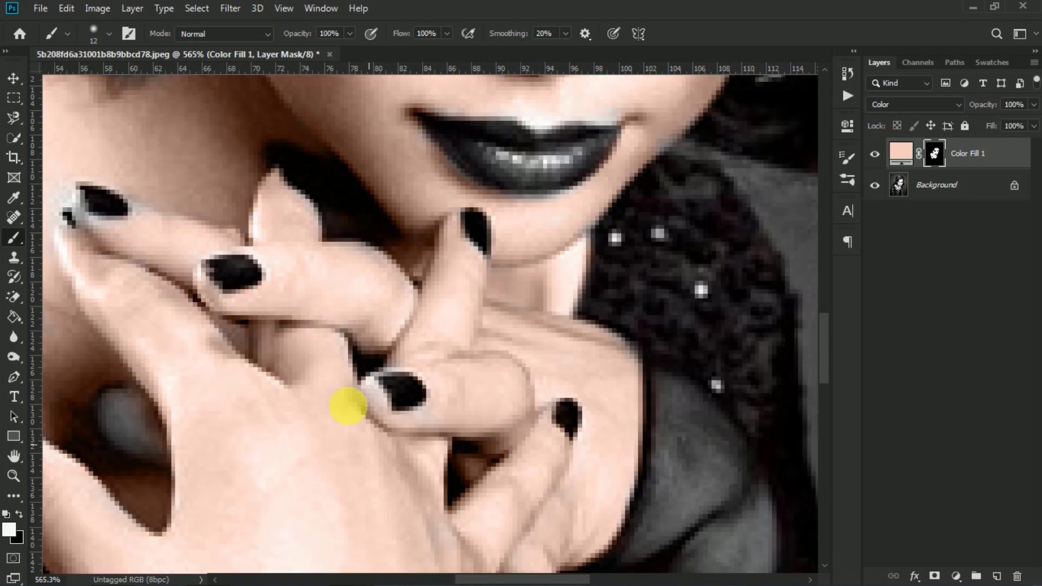
Fill the uncoloured skin on the lowest fingertip and at the front hand's edge beside the sleeve cuff.
{"action": "scroll", "coordinate": [307, 338], "scroll_direction": "down", "scroll_amount": 5}
{"action": "scroll", "coordinate": [394, 471], "scroll_direction": "up", "scroll_amount": 4}
{"action": "mouse_move", "coordinate": [454, 479]}
{"action": "left_mouse_down"}
{"action": "mouse_move", "coordinate": [397, 444]}
{"action": "mouse_move", "coordinate": [398, 491]}
{"action": "left_mouse_up"}
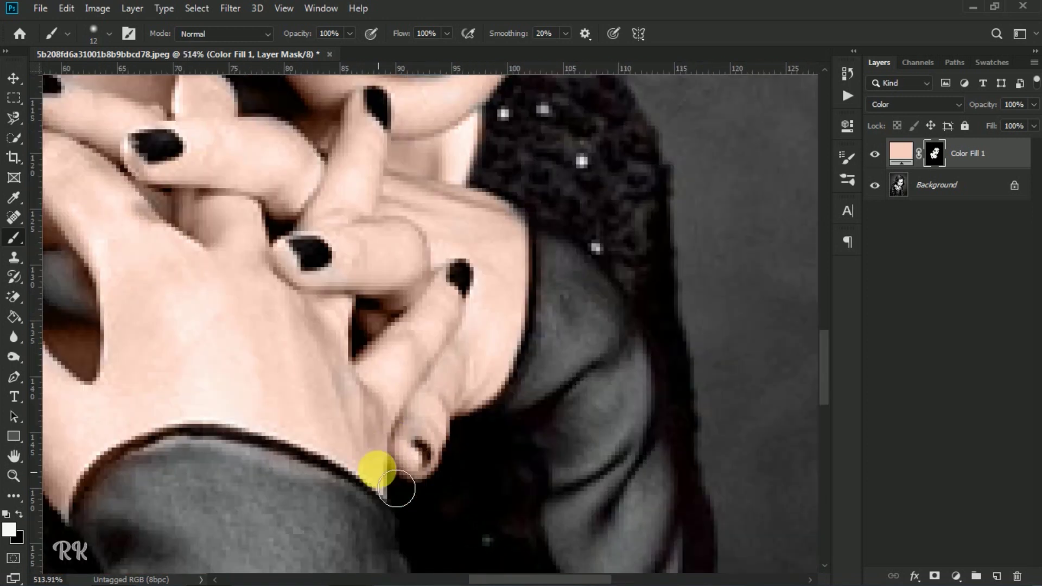
Toggle the Color Fill 1 layer's visibility to compare before and after, and inspect the tinted face and hands up close.
{"action": "scroll", "coordinate": [194, 363], "scroll_direction": "down", "scroll_amount": 8}
{"action": "scroll", "coordinate": [198, 363], "scroll_direction": "down", "scroll_amount": 1}
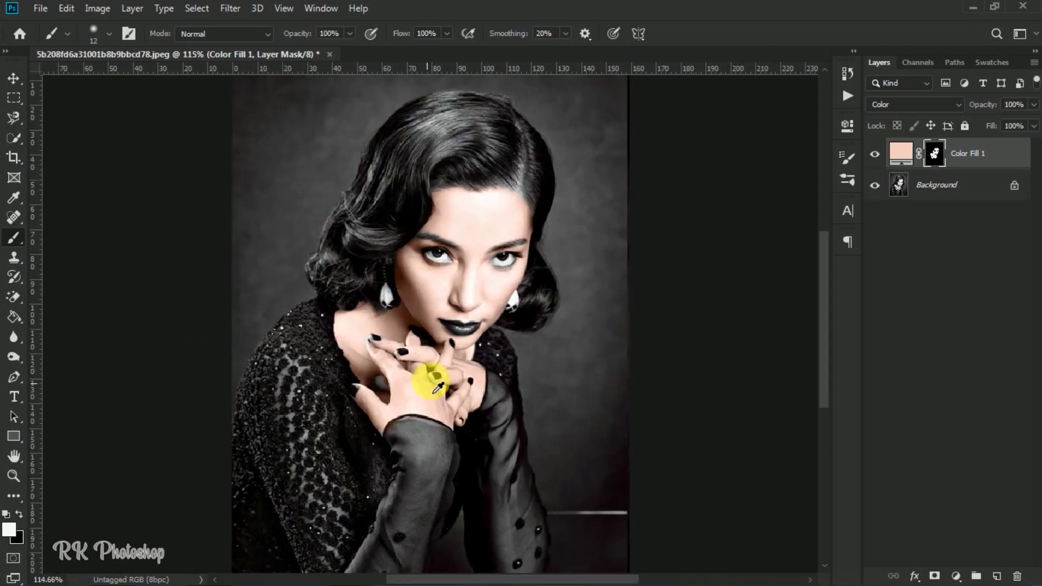
{"action": "left_click", "coordinate": [874, 154]}
{"action": "scroll", "coordinate": [488, 218], "scroll_direction": "up", "scroll_amount": 4}
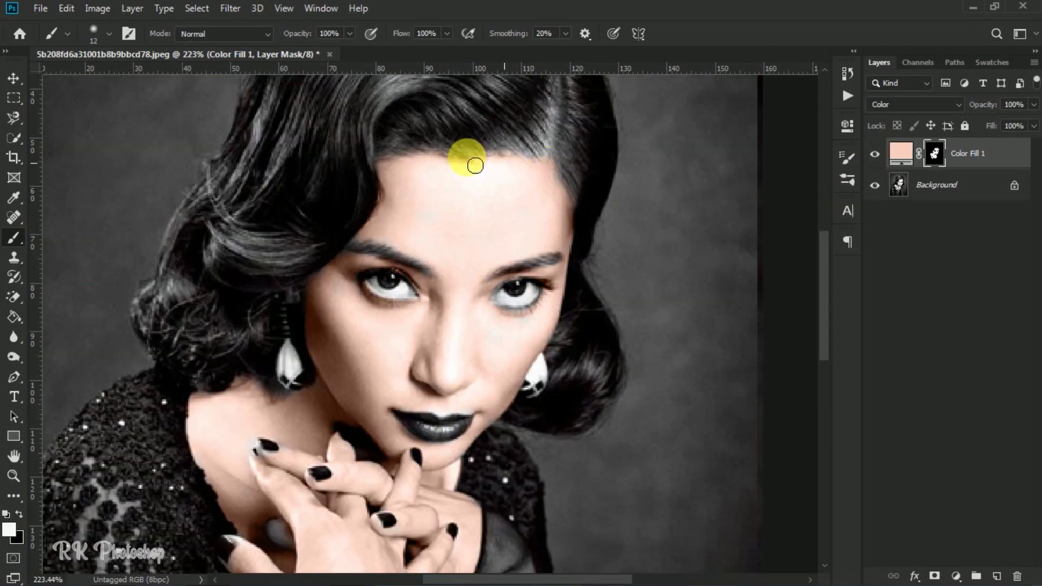
{"action": "scroll", "coordinate": [550, 213], "scroll_direction": "down", "scroll_amount": 1}
{"action": "scroll", "coordinate": [516, 263], "scroll_direction": "up", "scroll_amount": 4}
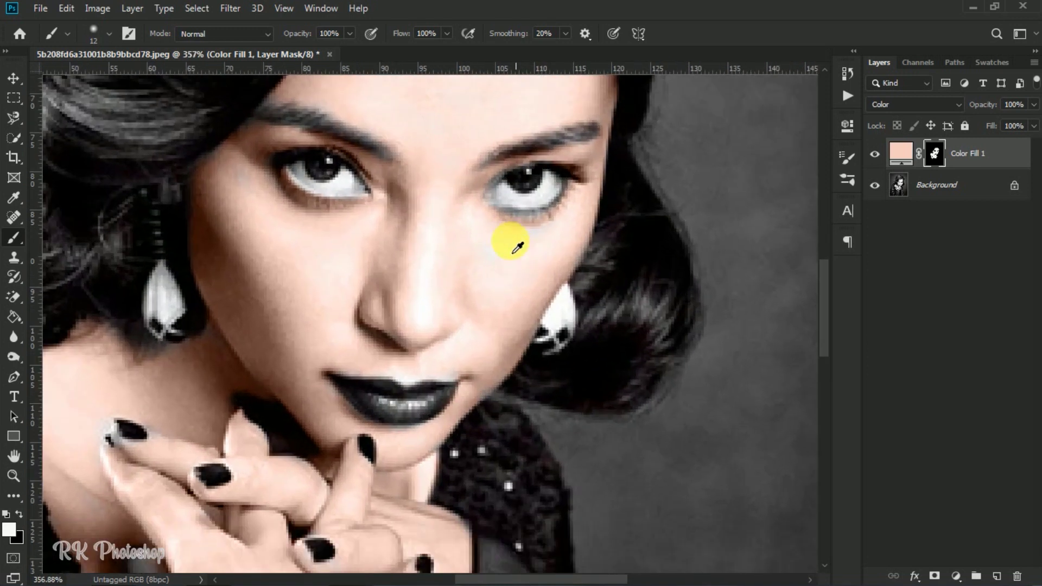
Add a Solid Color fill layer in red #ea3737 above the skin tone layer.
{"action": "left_click", "coordinate": [957, 576]}
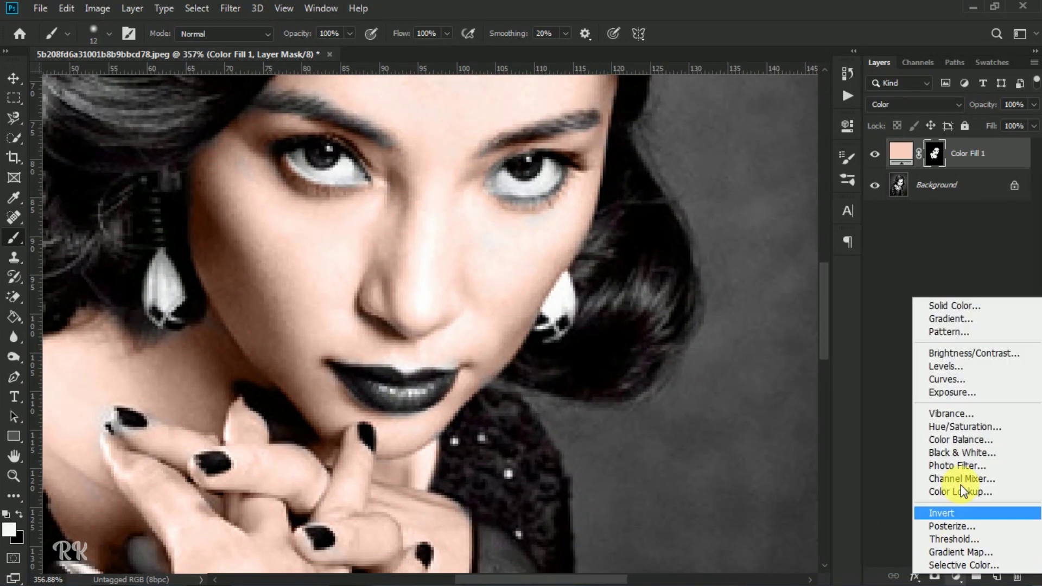
{"action": "left_click", "coordinate": [953, 305]}
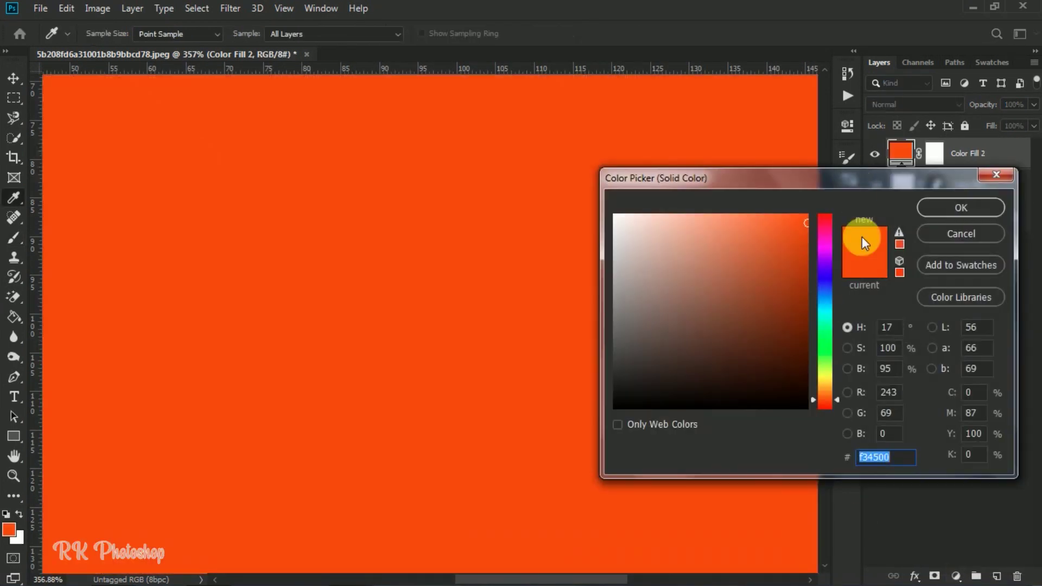
{"action": "left_click_drag", "start_coordinate": [822, 226], "coordinate": [806, 213]}
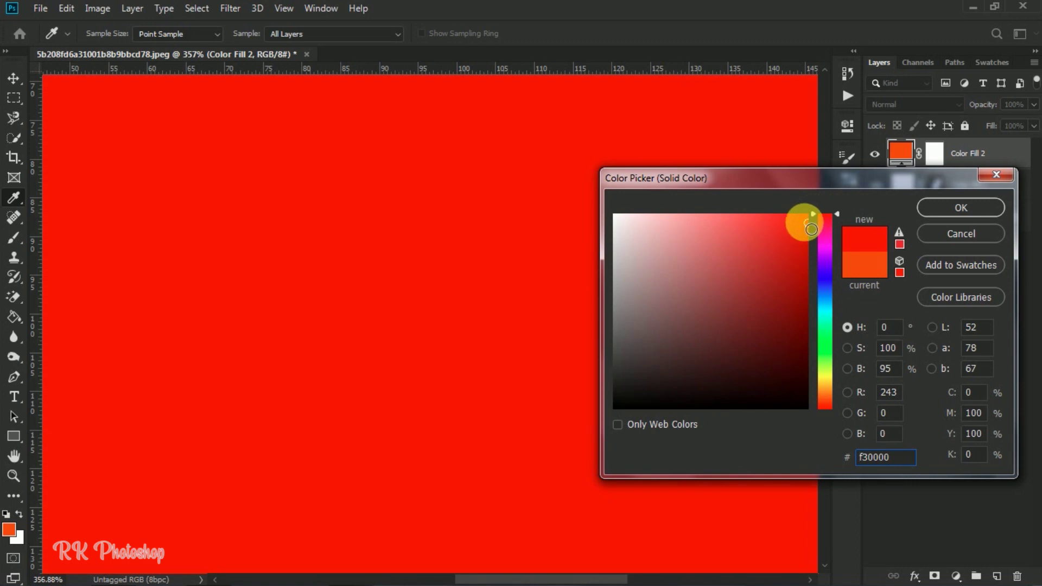
{"action": "left_click", "coordinate": [792, 225]}
{"action": "left_click", "coordinate": [777, 221]}
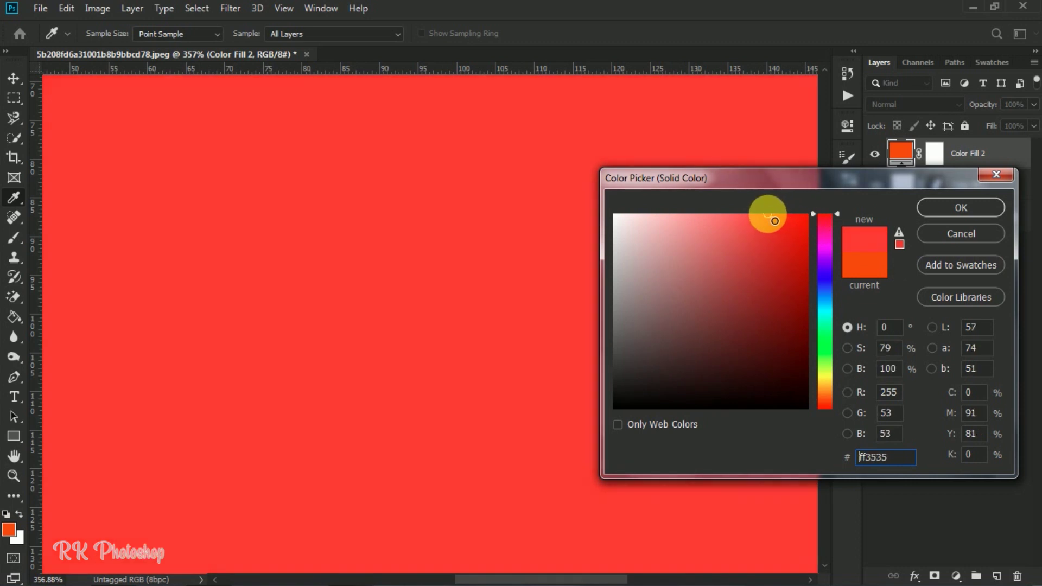
{"action": "left_click_drag", "start_coordinate": [774, 221], "coordinate": [791, 237]}
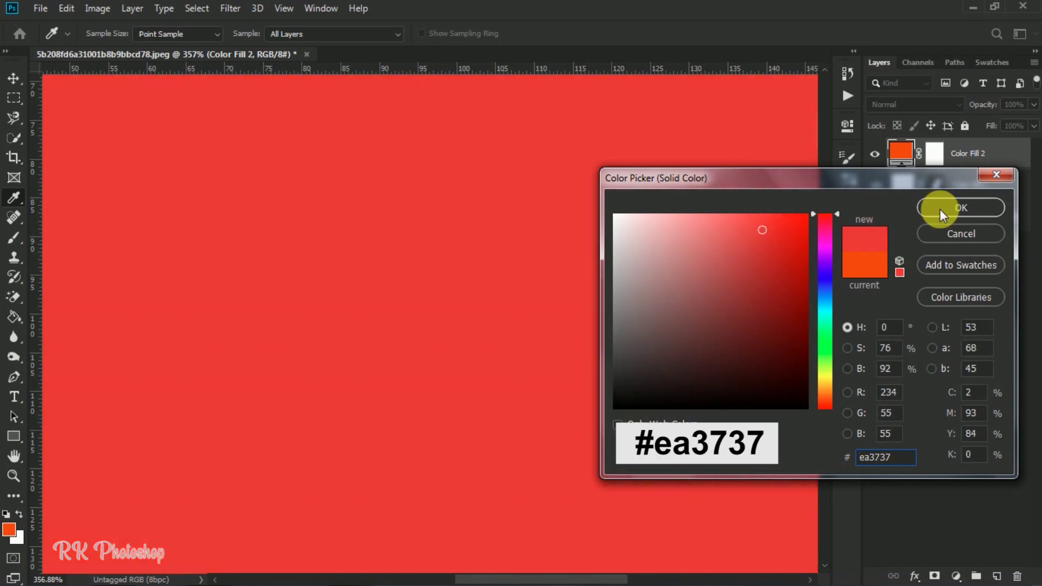
{"action": "left_click_drag", "start_coordinate": [860, 457], "coordinate": [887, 457]}
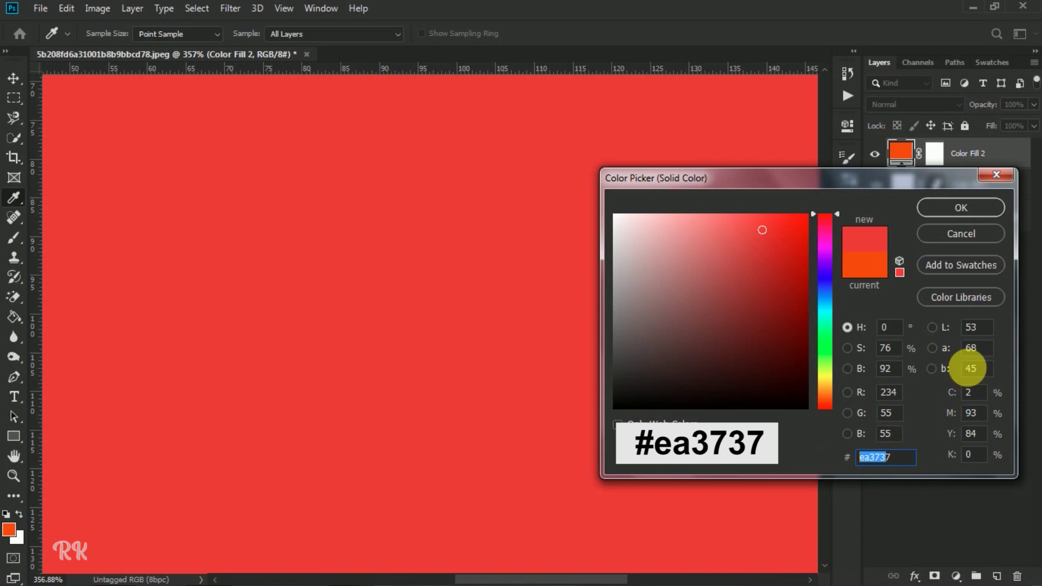
{"action": "left_click", "coordinate": [976, 204]}
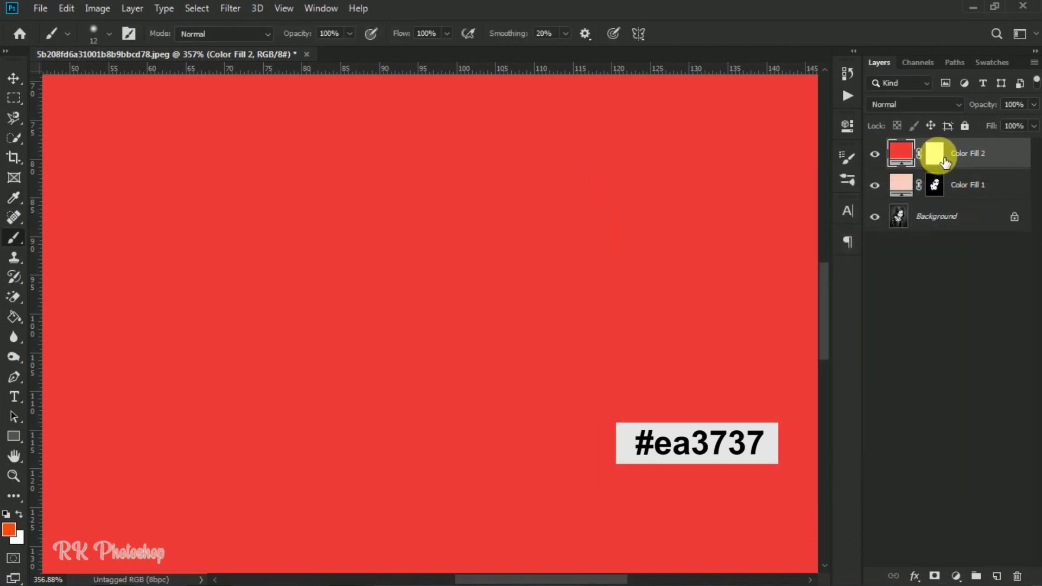
Set the red fill layer's blend mode to Color and invert its mask to black.
{"action": "left_click", "coordinate": [935, 149]}
{"action": "left_click", "coordinate": [934, 105]}
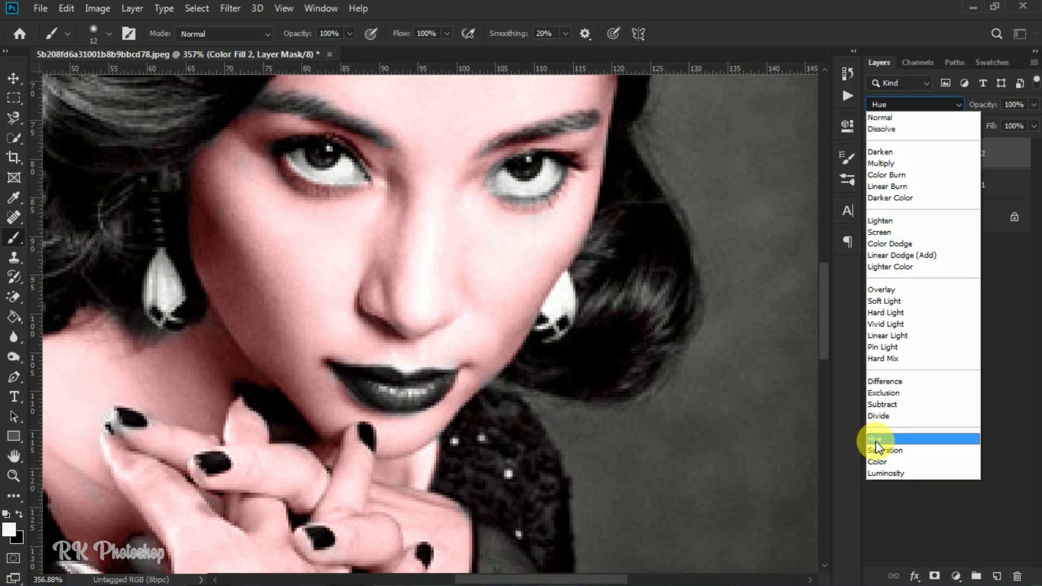
{"action": "left_click", "coordinate": [878, 464]}
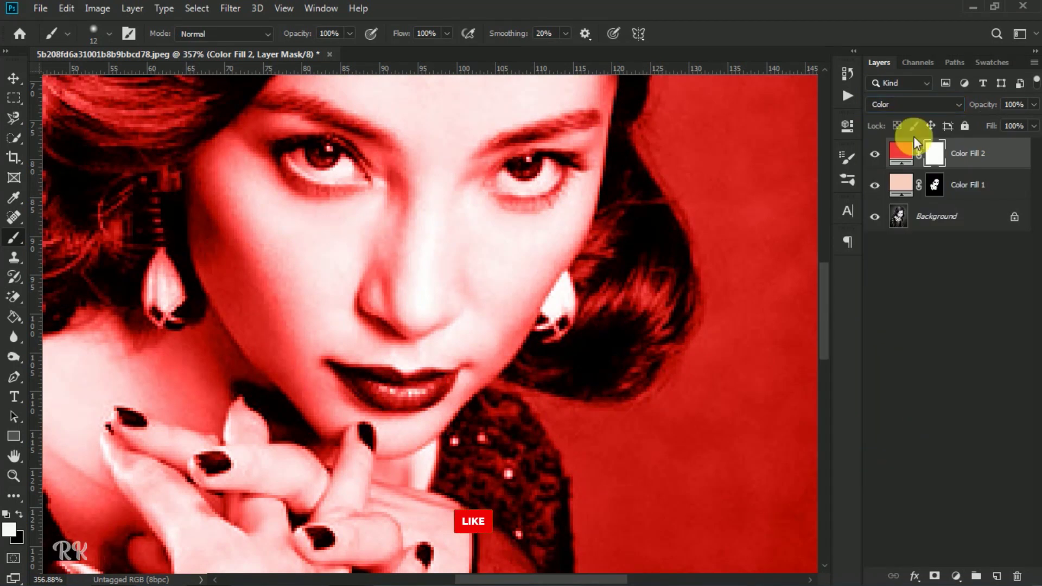
{"action": "left_click", "coordinate": [98, 8]}
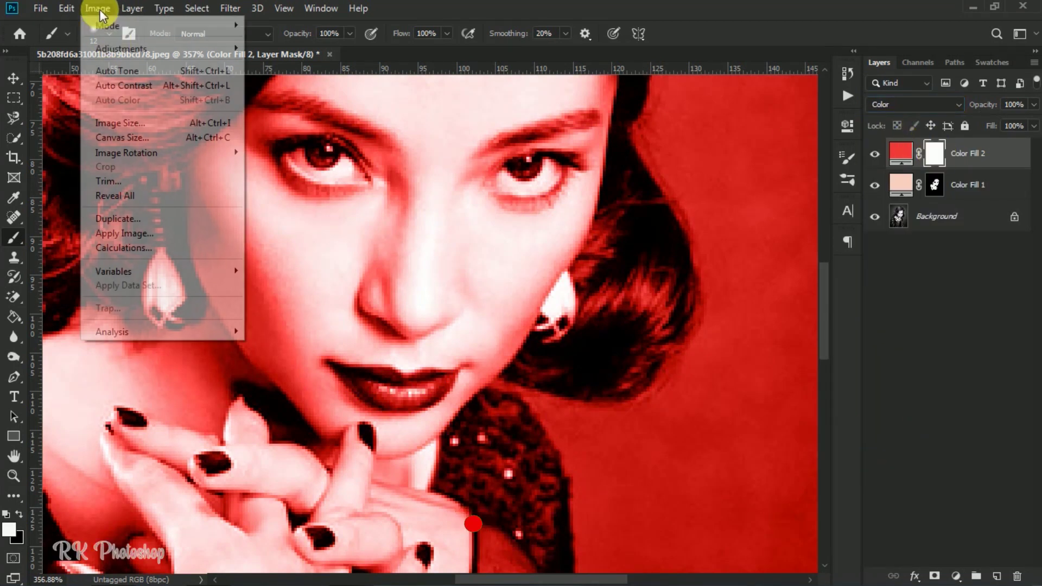
{"action": "mouse_move", "coordinate": [120, 49]}
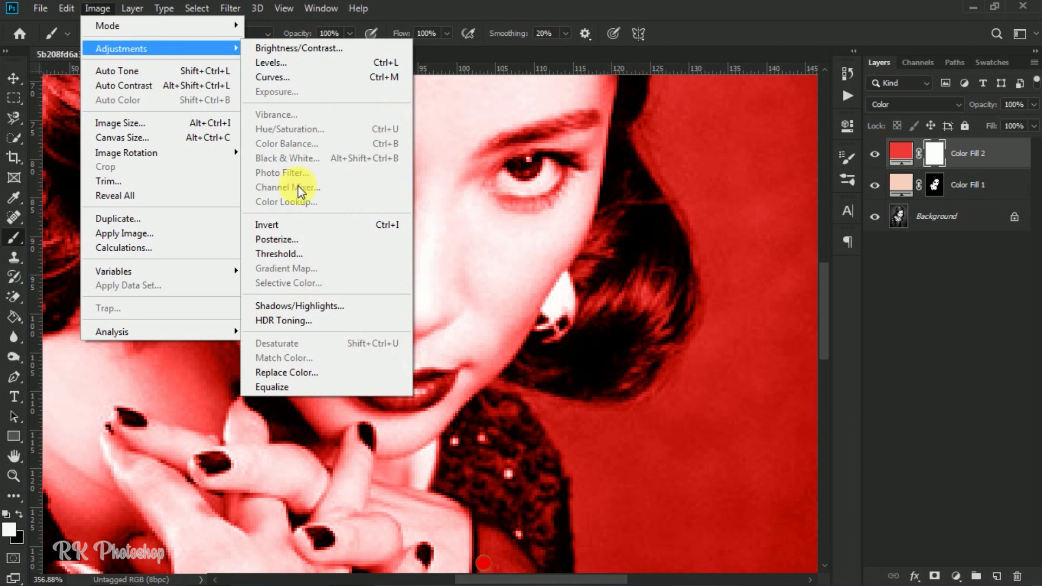
{"action": "left_click", "coordinate": [289, 226]}
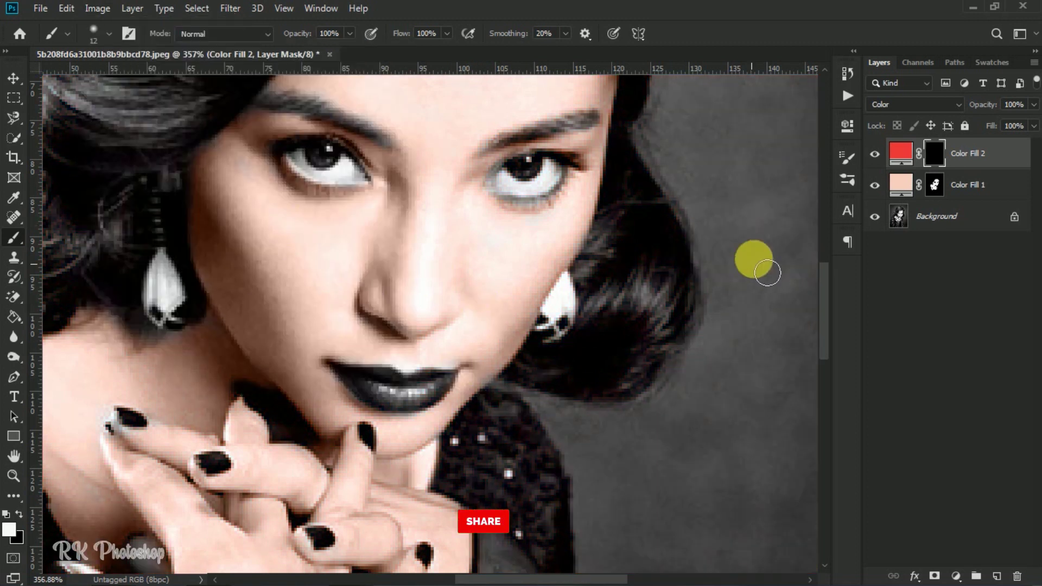
Reveal the red on the lips by painting the mask white with a 5 px brush, and trim the lip edges in black.
{"action": "scroll", "coordinate": [357, 372], "scroll_direction": "up", "scroll_amount": 6}
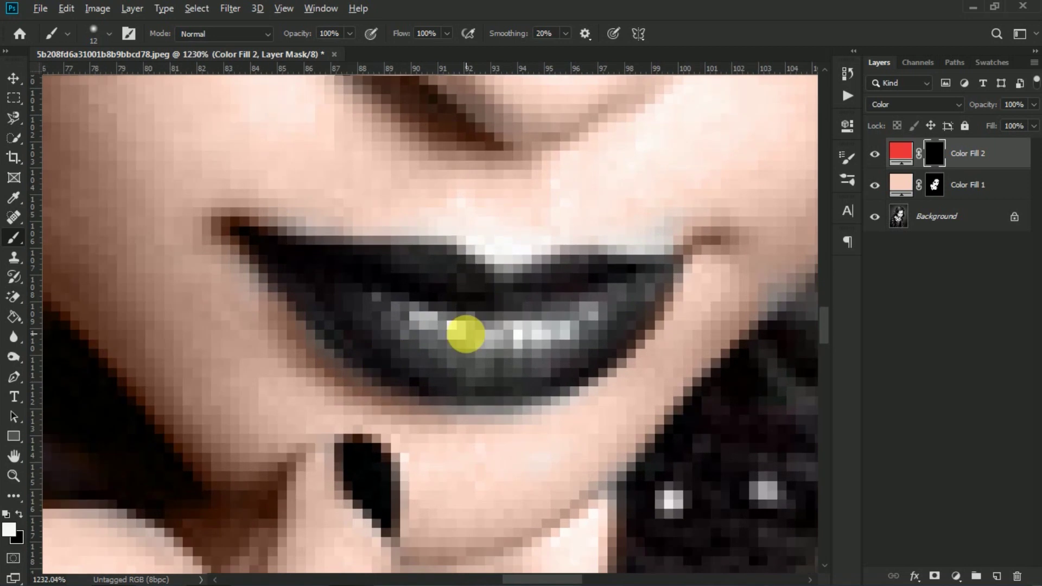
{"action": "left_click_drag", "start_coordinate": [466, 334], "coordinate": [424, 336]}
{"action": "mouse_move", "coordinate": [323, 300]}
{"action": "left_mouse_down"}
{"action": "mouse_move", "coordinate": [382, 333]}
{"action": "mouse_move", "coordinate": [359, 314]}
{"action": "mouse_move", "coordinate": [499, 341]}
{"action": "mouse_move", "coordinate": [539, 335]}
{"action": "mouse_move", "coordinate": [433, 335]}
{"action": "mouse_move", "coordinate": [585, 328]}
{"action": "mouse_move", "coordinate": [654, 296]}
{"action": "mouse_move", "coordinate": [615, 333]}
{"action": "mouse_move", "coordinate": [481, 364]}
{"action": "mouse_move", "coordinate": [359, 322]}
{"action": "mouse_move", "coordinate": [466, 374]}
{"action": "mouse_move", "coordinate": [561, 365]}
{"action": "mouse_move", "coordinate": [419, 364]}
{"action": "mouse_move", "coordinate": [555, 384]}
{"action": "mouse_move", "coordinate": [643, 314]}
{"action": "mouse_move", "coordinate": [625, 349]}
{"action": "mouse_move", "coordinate": [555, 385]}
{"action": "mouse_move", "coordinate": [313, 297]}
{"action": "mouse_move", "coordinate": [292, 270]}
{"action": "mouse_move", "coordinate": [434, 293]}
{"action": "mouse_move", "coordinate": [395, 282]}
{"action": "mouse_move", "coordinate": [687, 285]}
{"action": "mouse_move", "coordinate": [616, 355]}
{"action": "mouse_move", "coordinate": [560, 379]}
{"action": "mouse_move", "coordinate": [383, 373]}
{"action": "mouse_move", "coordinate": [318, 325]}
{"action": "mouse_move", "coordinate": [274, 267]}
{"action": "mouse_move", "coordinate": [442, 348]}
{"action": "mouse_move", "coordinate": [630, 363]}
{"action": "mouse_move", "coordinate": [696, 276]}
{"action": "left_mouse_up"}
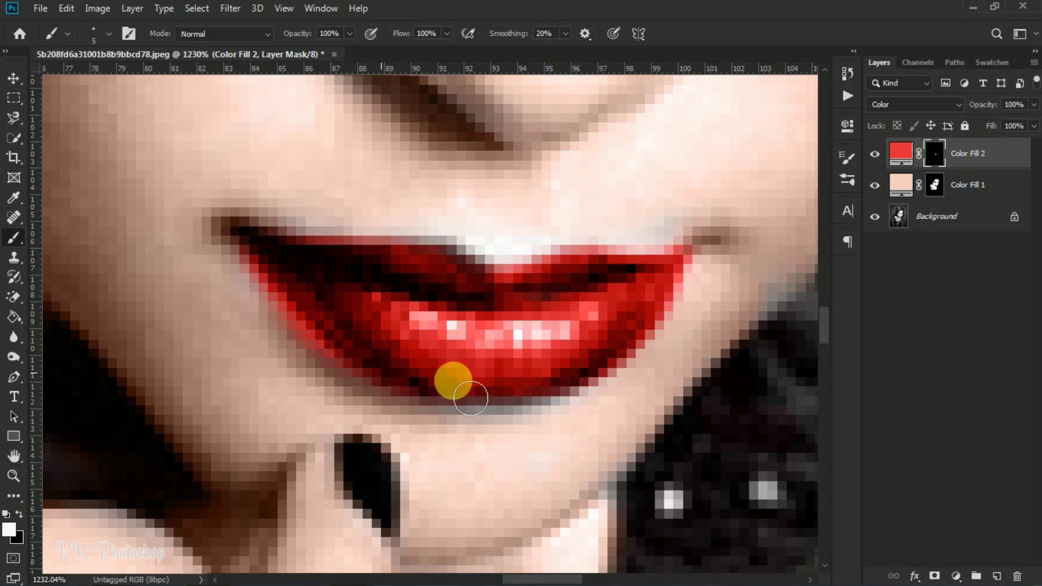
{"action": "left_click", "coordinate": [19, 516]}
{"action": "mouse_move", "coordinate": [248, 298]}
{"action": "left_mouse_down"}
{"action": "mouse_move", "coordinate": [354, 387]}
{"action": "mouse_move", "coordinate": [484, 435]}
{"action": "mouse_move", "coordinate": [640, 403]}
{"action": "mouse_move", "coordinate": [728, 311]}
{"action": "left_mouse_up"}
Paint the middle front fingernail red with a 5 px brush, and the nail and dark tip of the fingers above it with 3 px.
{"action": "scroll", "coordinate": [712, 320], "scroll_direction": "down", "scroll_amount": 11}
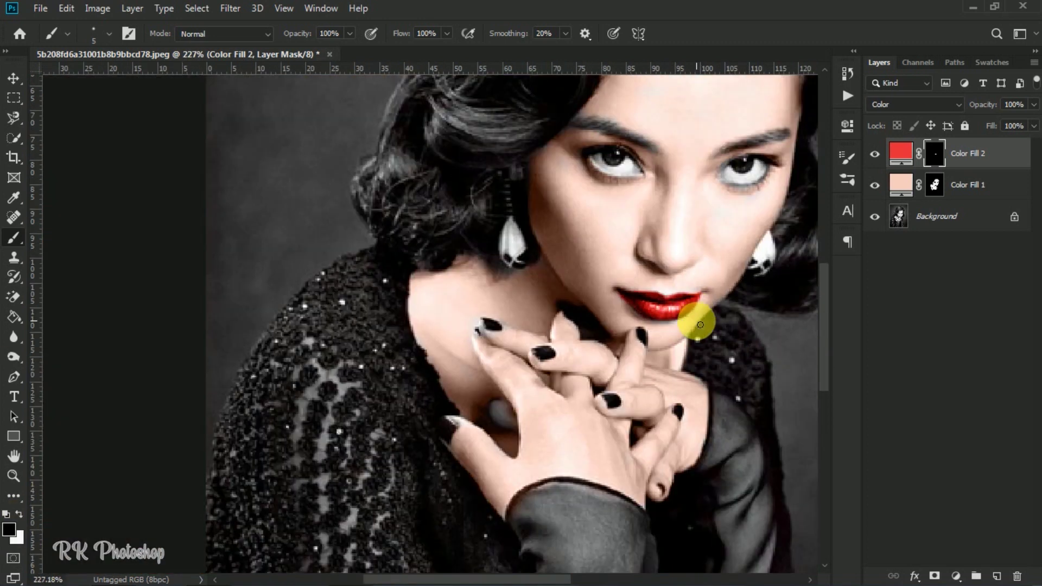
{"action": "scroll", "coordinate": [434, 337], "scroll_direction": "up", "scroll_amount": 9}
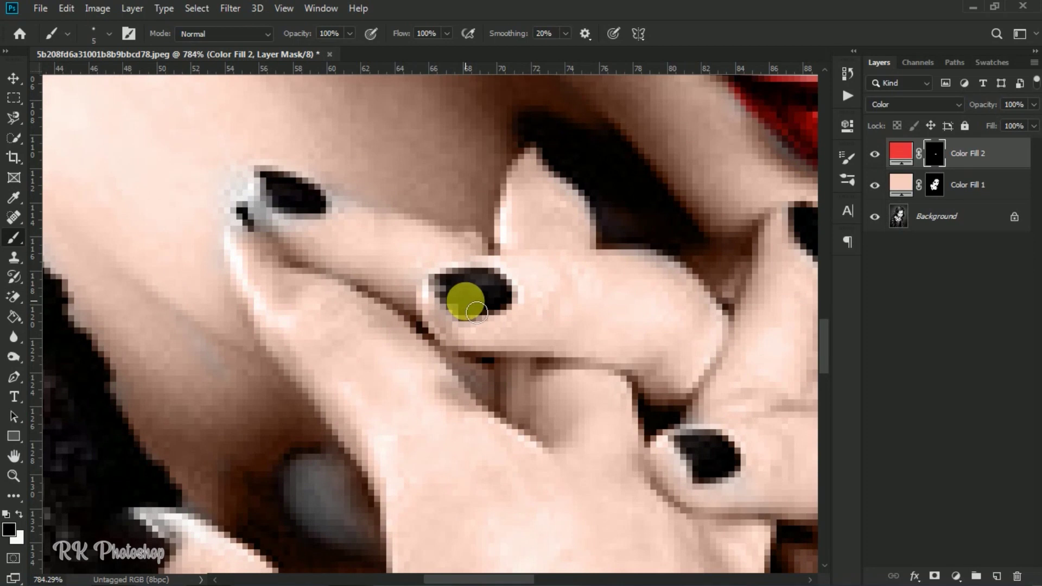
{"action": "key", "text": "x"}
{"action": "mouse_move", "coordinate": [457, 290]}
{"action": "left_mouse_down"}
{"action": "mouse_move", "coordinate": [474, 317]}
{"action": "mouse_move", "coordinate": [497, 292]}
{"action": "left_mouse_up"}
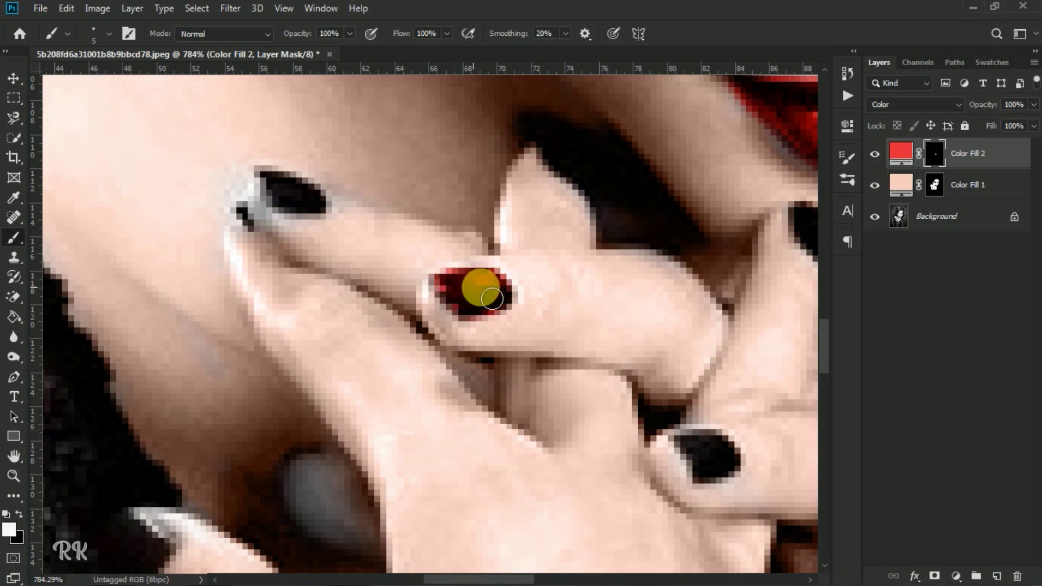
{"action": "key", "text": "bracketleft"}
{"action": "key", "text": "bracketleft"}
{"action": "scroll", "coordinate": [315, 200], "scroll_direction": "up", "scroll_amount": 3}
{"action": "mouse_move", "coordinate": [319, 198]}
{"action": "left_mouse_down"}
{"action": "mouse_move", "coordinate": [279, 174]}
{"action": "mouse_move", "coordinate": [345, 223]}
{"action": "mouse_move", "coordinate": [297, 215]}
{"action": "left_mouse_up"}
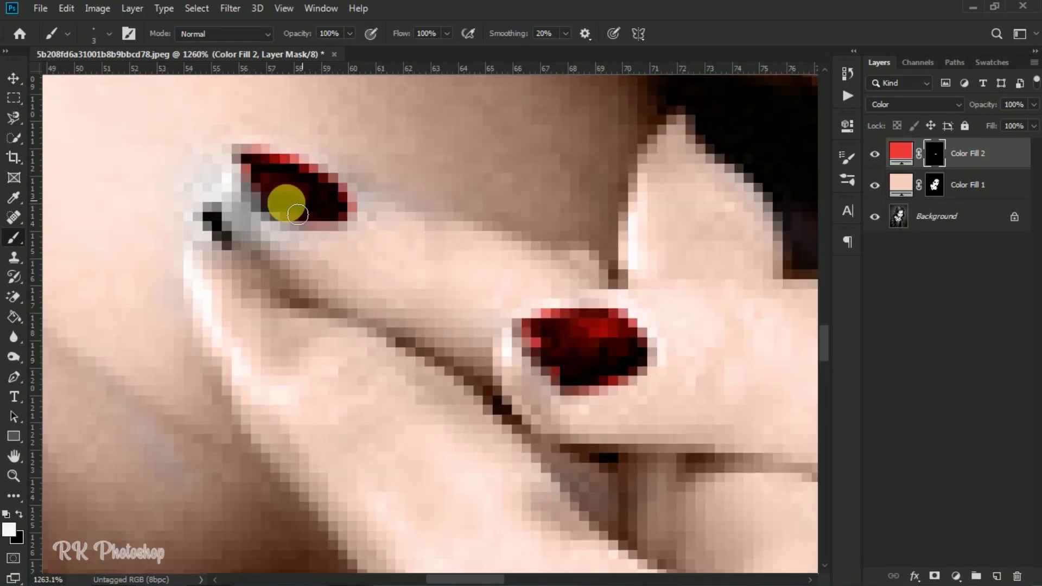
{"action": "left_click_drag", "start_coordinate": [236, 242], "coordinate": [220, 235]}
{"action": "scroll", "coordinate": [221, 235], "scroll_direction": "down", "scroll_amount": 2}
Paint the upright fingertip's nail edge, the nail below the chin and the two nails on the lower fingers red.
{"action": "mouse_move", "coordinate": [651, 239]}
{"action": "left_mouse_down"}
{"action": "mouse_move", "coordinate": [677, 242]}
{"action": "mouse_move", "coordinate": [689, 280]}
{"action": "mouse_move", "coordinate": [664, 228]}
{"action": "mouse_move", "coordinate": [683, 283]}
{"action": "left_mouse_up"}
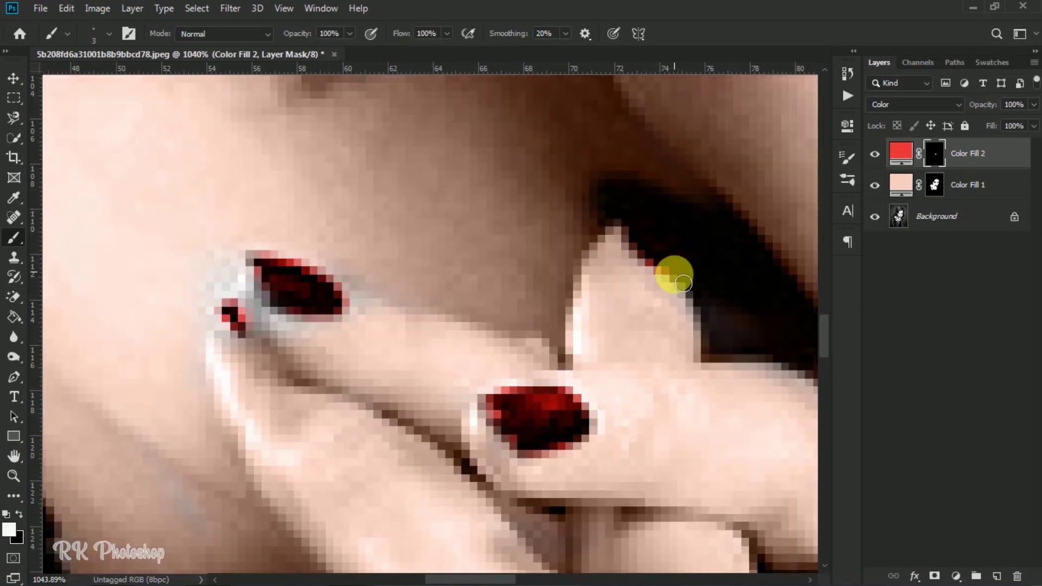
{"action": "scroll", "coordinate": [683, 283], "scroll_direction": "down", "scroll_amount": 8}
{"action": "scroll", "coordinate": [742, 336], "scroll_direction": "up", "scroll_amount": 9}
{"action": "left_click_drag", "start_coordinate": [742, 341], "coordinate": [735, 292]}
{"action": "scroll", "coordinate": [739, 305], "scroll_direction": "down", "scroll_amount": 6}
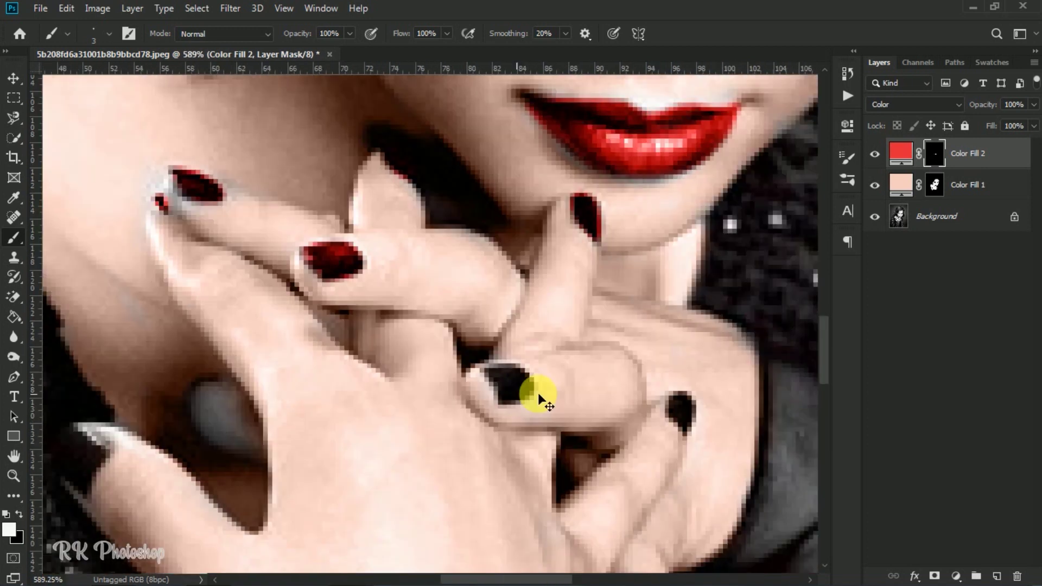
{"action": "scroll", "coordinate": [676, 408], "scroll_direction": "up", "scroll_amount": 4}
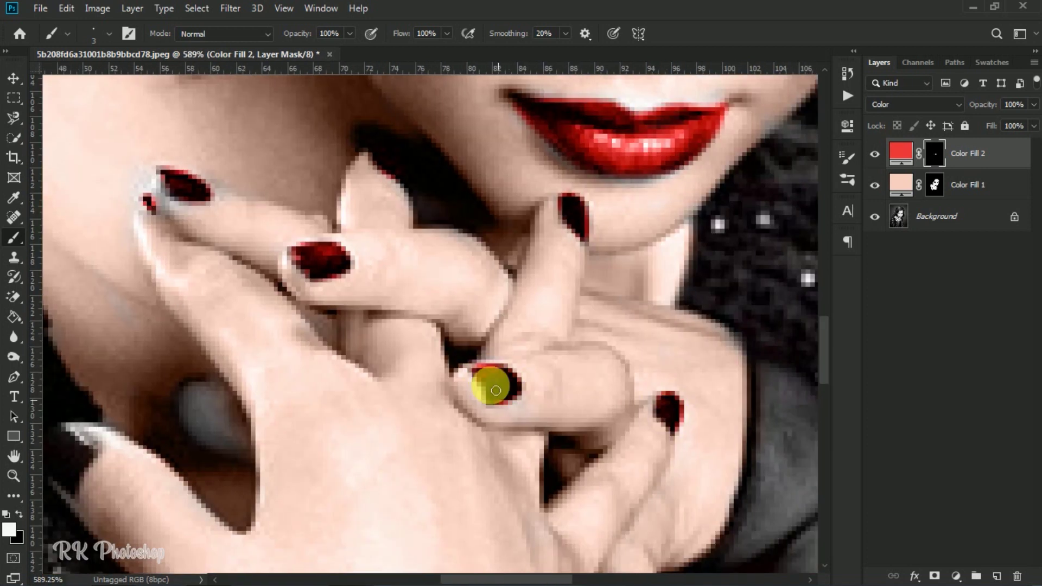
Paint the thumbnail and the nail on the lowest fingertip red with the 3 px brush.
{"action": "scroll", "coordinate": [182, 411], "scroll_direction": "left", "scroll_amount": 3}
{"action": "mouse_move", "coordinate": [157, 452]}
{"action": "left_mouse_down"}
{"action": "mouse_move", "coordinate": [129, 450]}
{"action": "mouse_move", "coordinate": [139, 433]}
{"action": "mouse_move", "coordinate": [130, 463]}
{"action": "left_mouse_up"}
{"action": "scroll", "coordinate": [140, 473], "scroll_direction": "down", "scroll_amount": 4}
{"action": "scroll", "coordinate": [326, 543], "scroll_direction": "up", "scroll_amount": 3}
{"action": "scroll", "coordinate": [500, 519], "scroll_direction": "up", "scroll_amount": 1}
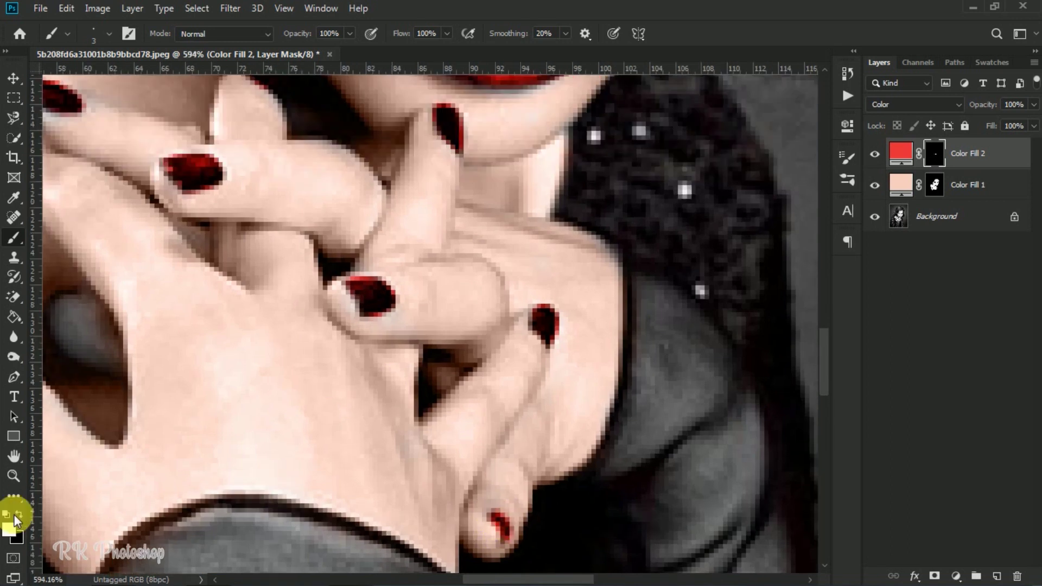
Trim the red spill around the fingernails by painting the mask black, and view the portrait with its red lips and nails.
{"action": "left_click", "coordinate": [19, 515]}
{"action": "scroll", "coordinate": [305, 361], "scroll_direction": "up", "scroll_amount": 3}
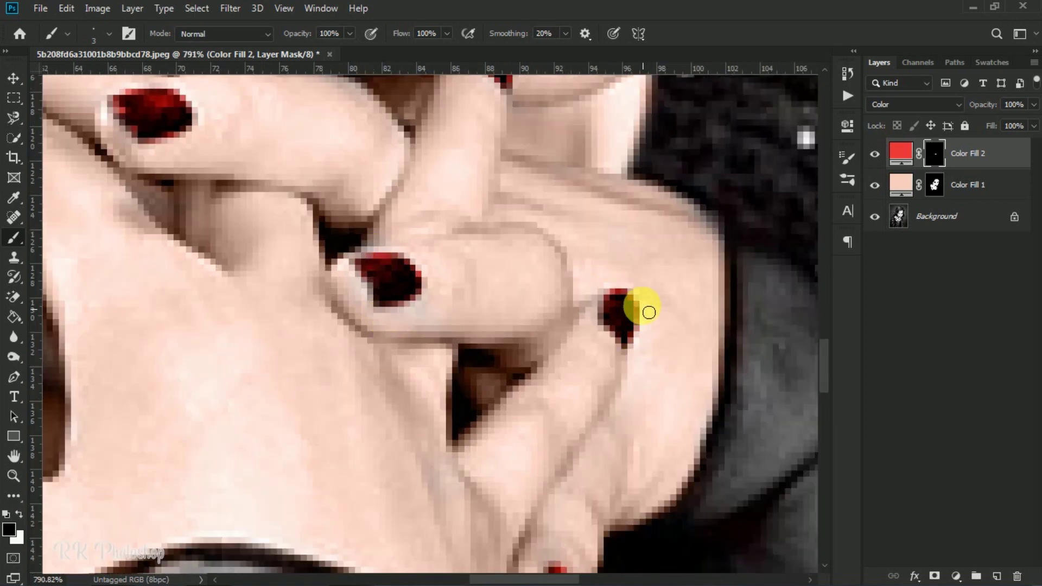
{"action": "scroll", "coordinate": [543, 272], "scroll_direction": "down", "scroll_amount": 3}
{"action": "scroll", "coordinate": [130, 363], "scroll_direction": "down", "scroll_amount": 3}
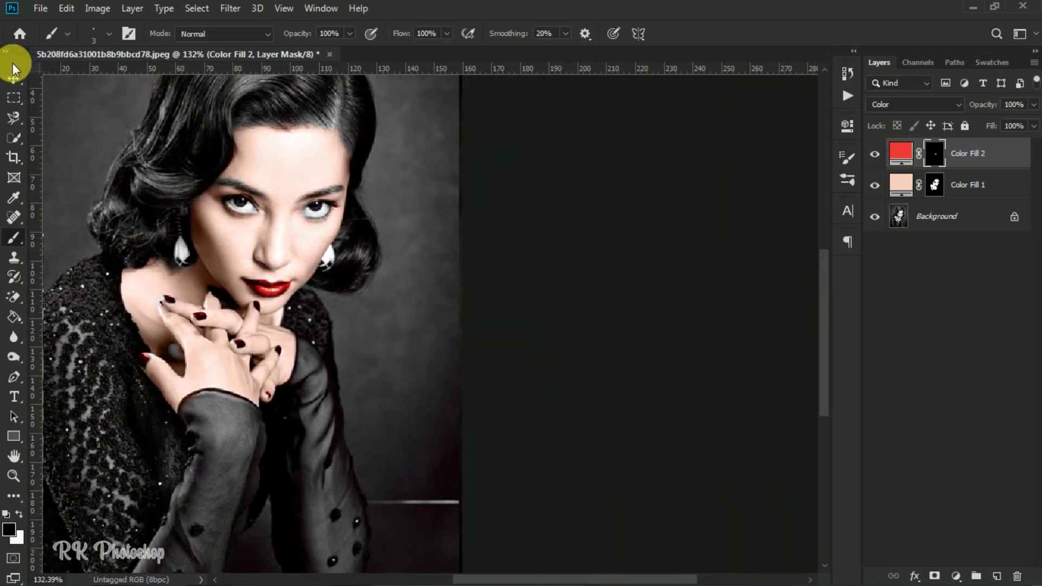
{"action": "left_click", "coordinate": [13, 76]}
{"action": "scroll", "coordinate": [337, 309], "scroll_direction": "down", "scroll_amount": 3}
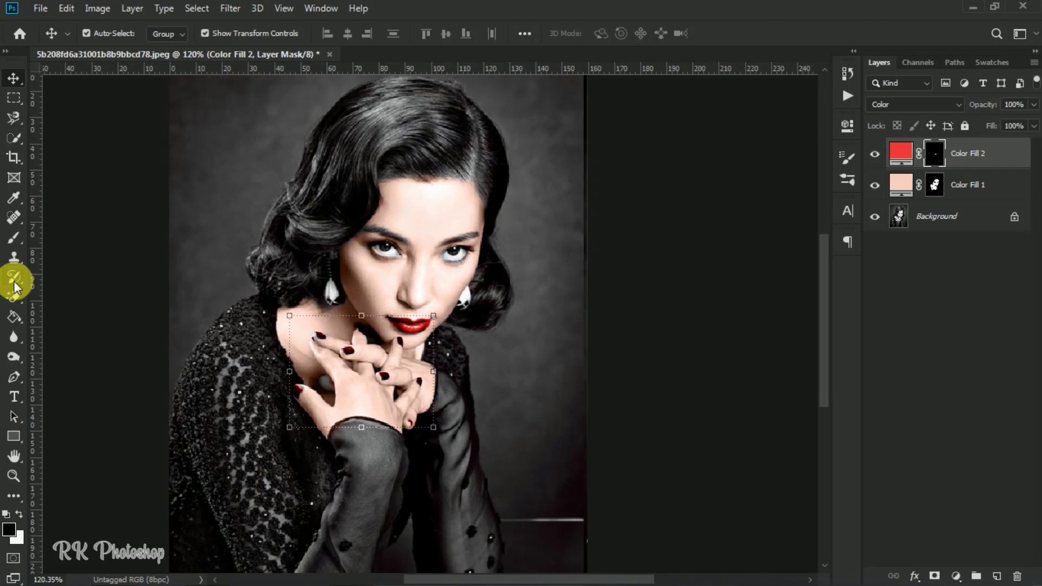
Start a Pen path at the hair above the beaded shoulder and trace the dress's outer edge down the upper arm.
{"action": "key", "text": "p"}
{"action": "scroll", "coordinate": [291, 331], "scroll_direction": "up", "scroll_amount": 1}
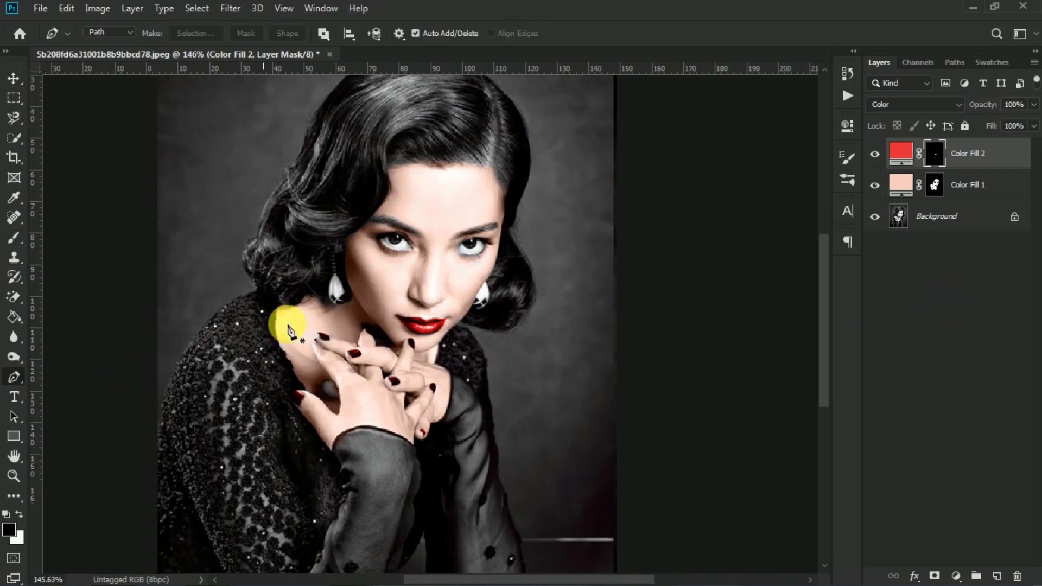
{"action": "scroll", "coordinate": [291, 331], "scroll_direction": "up", "scroll_amount": 2}
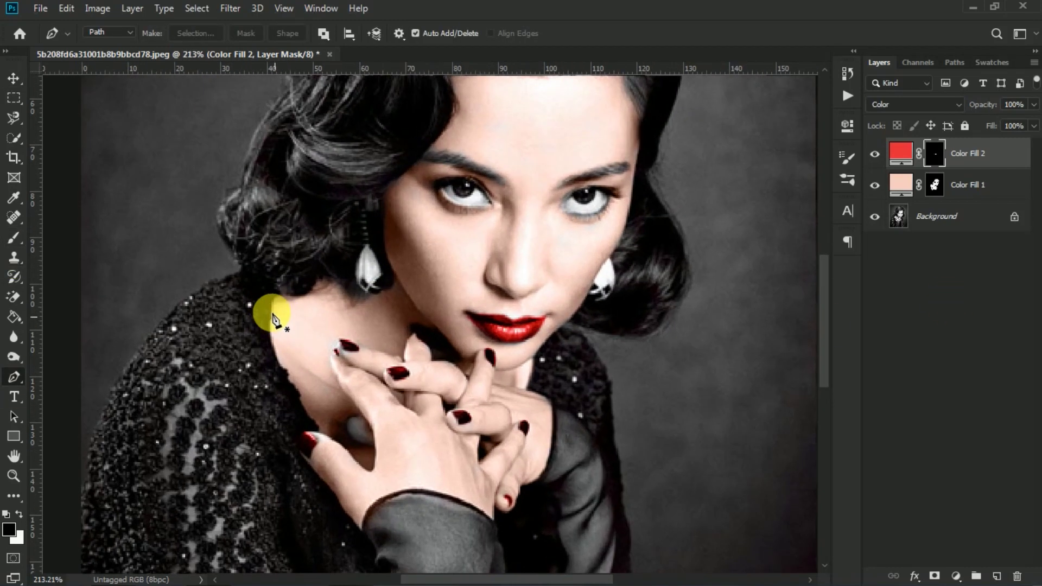
{"action": "left_click", "coordinate": [242, 271]}
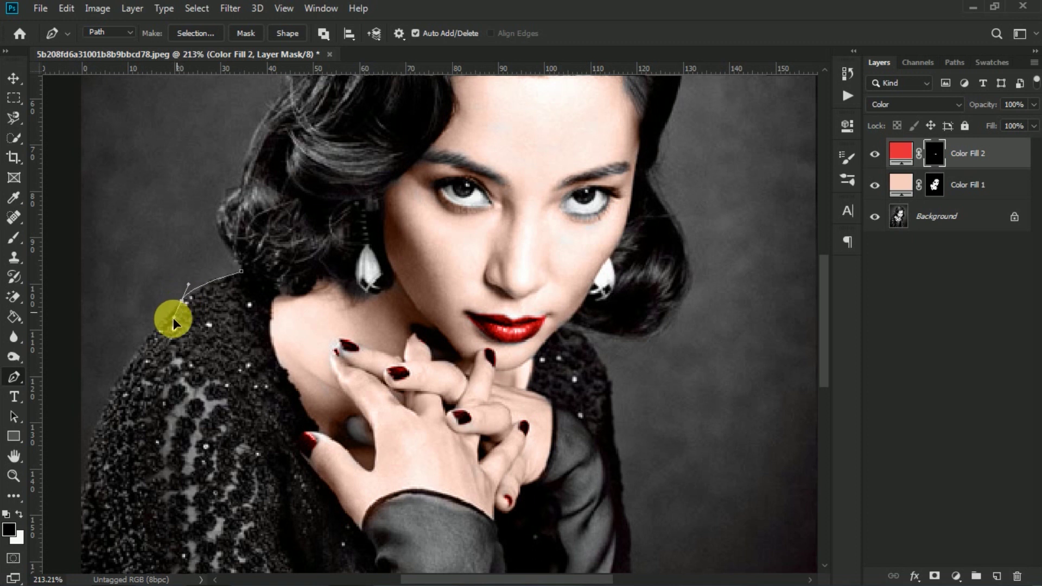
{"action": "left_click_drag", "start_coordinate": [174, 319], "coordinate": [176, 304]}
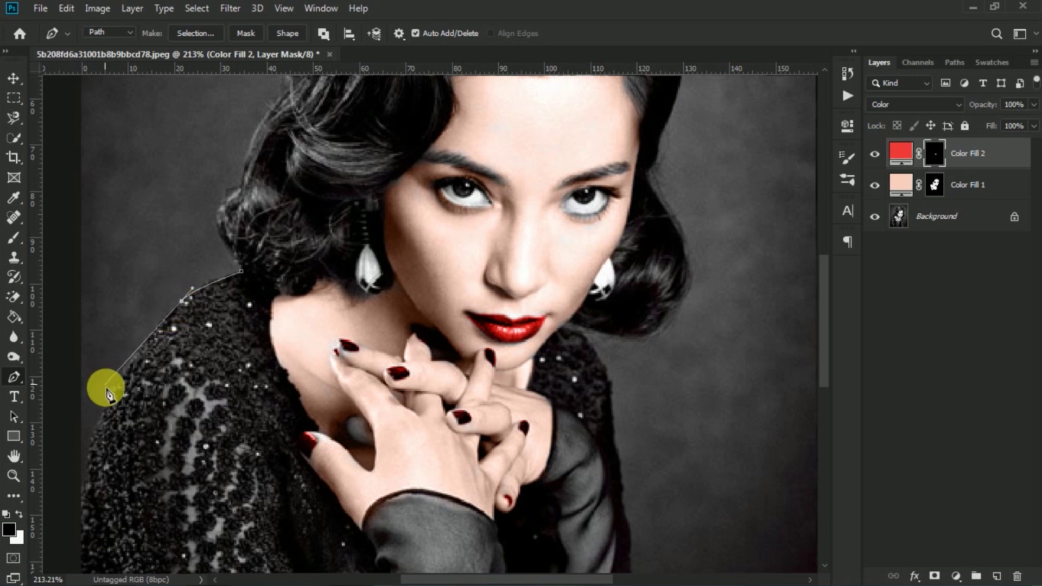
{"action": "left_click_drag", "start_coordinate": [107, 414], "coordinate": [99, 426]}
Continue the dress path down to the image's lower edge, along it, and around the background gap between the two sleeves.
{"action": "scroll", "coordinate": [87, 432], "scroll_direction": "down", "scroll_amount": 3}
{"action": "scroll", "coordinate": [79, 433], "scroll_direction": "down", "scroll_amount": 10}
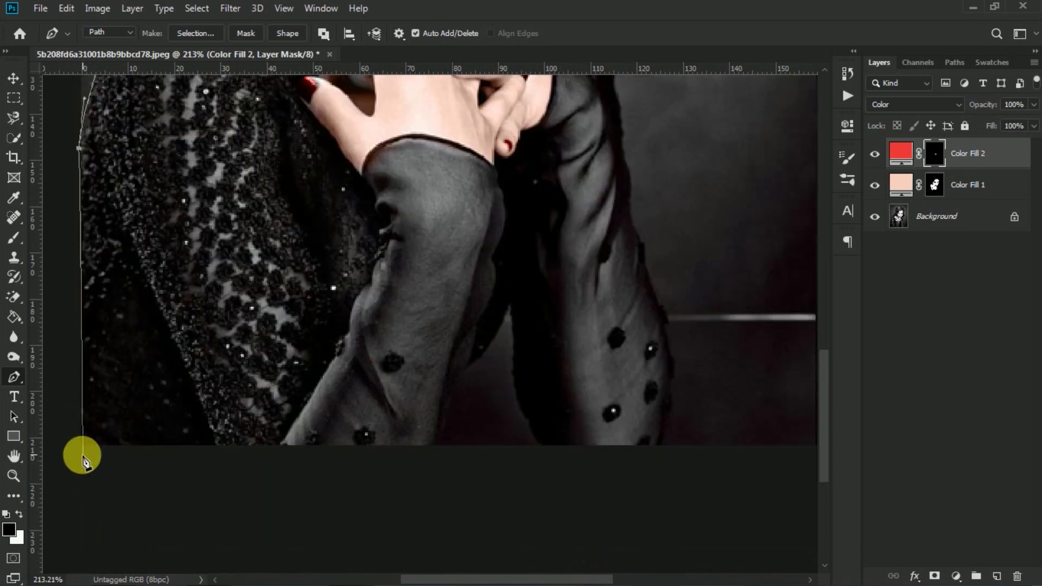
{"action": "left_click", "coordinate": [77, 454]}
{"action": "left_click", "coordinate": [434, 448]}
{"action": "left_click", "coordinate": [448, 380]}
{"action": "left_click", "coordinate": [472, 368]}
{"action": "left_click", "coordinate": [510, 307]}
{"action": "left_click", "coordinate": [513, 369]}
{"action": "left_click", "coordinate": [545, 449]}
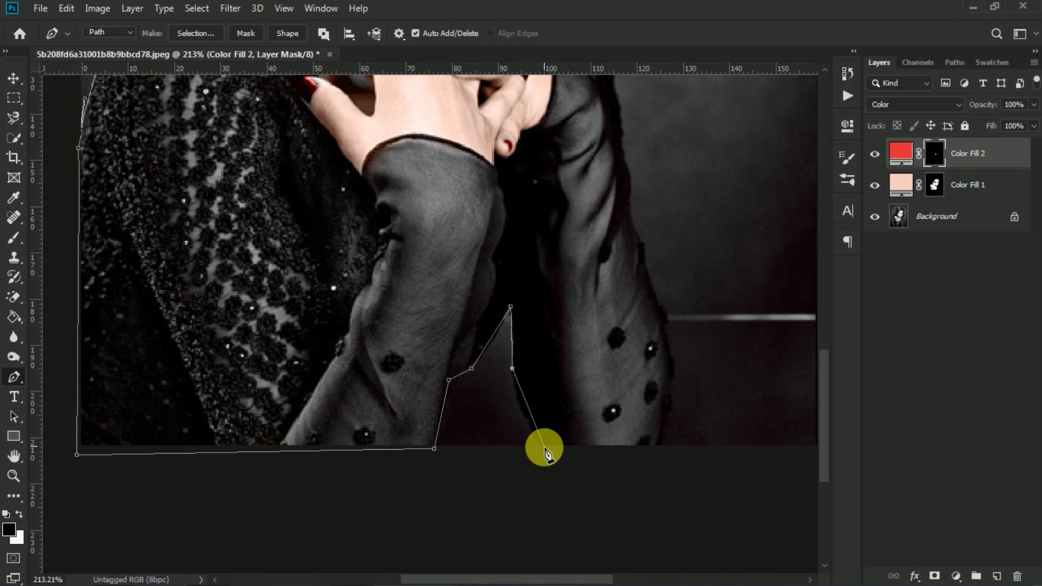
Trace the path along the far sleeve's lower end and up its outer edge towards the elbow.
{"action": "left_click", "coordinate": [659, 449]}
{"action": "left_click", "coordinate": [670, 389]}
{"action": "left_click", "coordinate": [652, 285]}
{"action": "left_click", "coordinate": [641, 240]}
{"action": "left_click", "coordinate": [631, 222]}
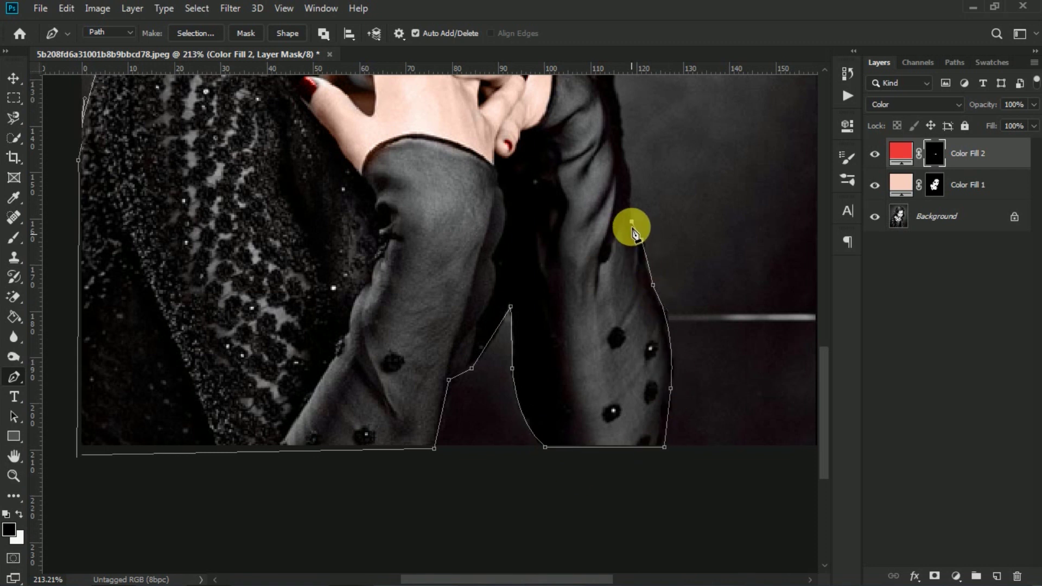
Continue the dress path over the far shoulder, down the neckline beside the chin, and along the edge of the far hand.
{"action": "scroll", "coordinate": [633, 226], "scroll_direction": "up", "scroll_amount": 6}
{"action": "scroll", "coordinate": [612, 186], "scroll_direction": "up", "scroll_amount": 3}
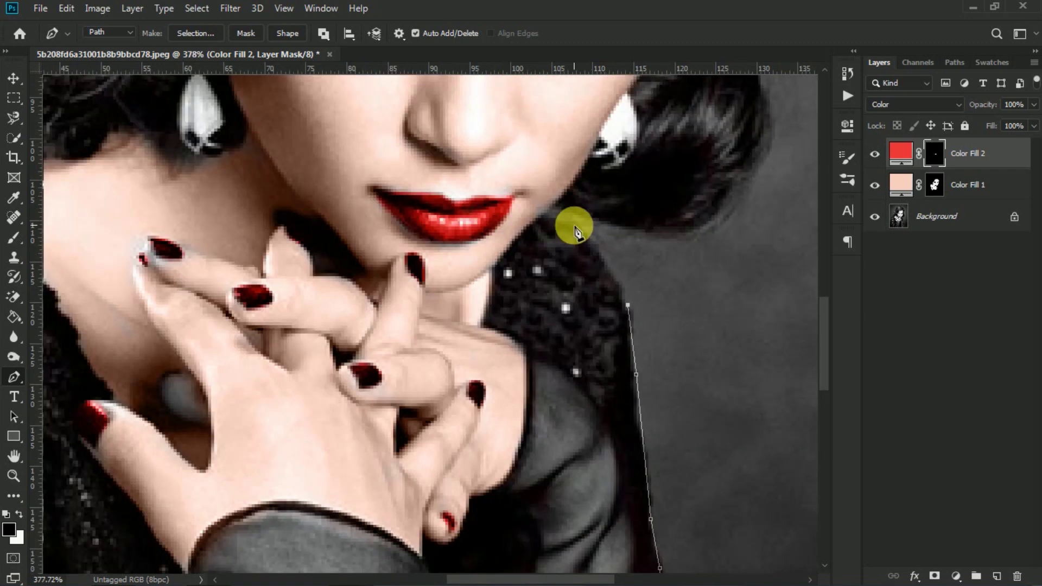
{"action": "left_click", "coordinate": [543, 219]}
{"action": "left_click", "coordinate": [534, 218]}
{"action": "left_click", "coordinate": [497, 262]}
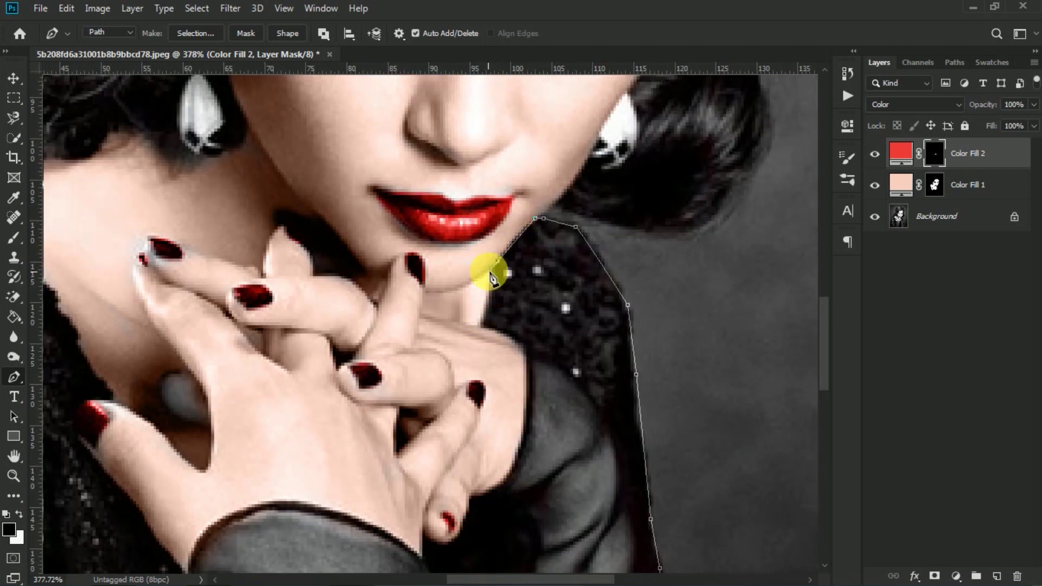
{"action": "left_click", "coordinate": [528, 345]}
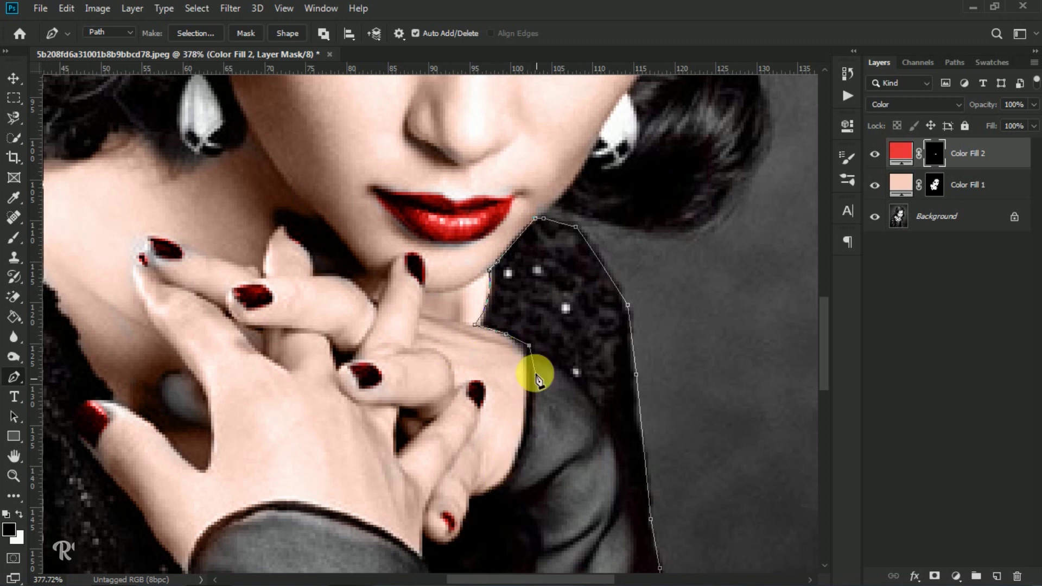
{"action": "left_click", "coordinate": [524, 346]}
{"action": "left_click_drag", "start_coordinate": [523, 441], "coordinate": [467, 500]}
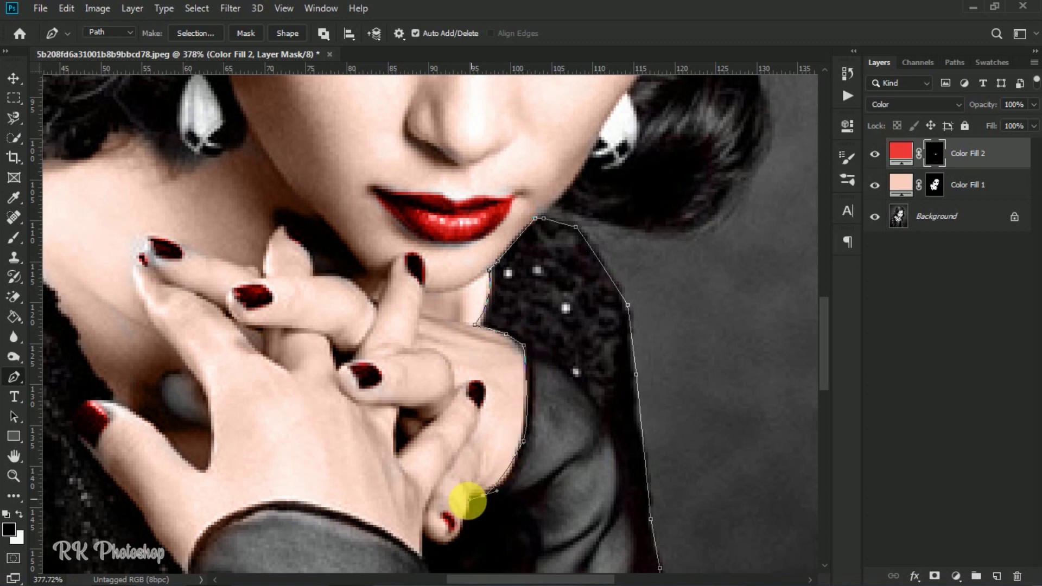
Trace the path around the little fingertip, along the near sleeve's cuff, and up the outer edge of the thumb.
{"action": "scroll", "coordinate": [468, 500], "scroll_direction": "down", "scroll_amount": 3}
{"action": "left_click", "coordinate": [471, 364]}
{"action": "left_click", "coordinate": [465, 385]}
{"action": "left_click_drag", "start_coordinate": [277, 366], "coordinate": [251, 373]}
{"action": "left_click_drag", "start_coordinate": [188, 439], "coordinate": [191, 501]}
{"action": "scroll", "coordinate": [216, 385], "scroll_direction": "left", "scroll_amount": 2}
{"action": "scroll", "coordinate": [216, 386], "scroll_direction": "left", "scroll_amount": 1}
{"action": "left_click", "coordinate": [299, 415]}
{"action": "left_click", "coordinate": [280, 387]}
{"action": "left_click", "coordinate": [272, 370]}
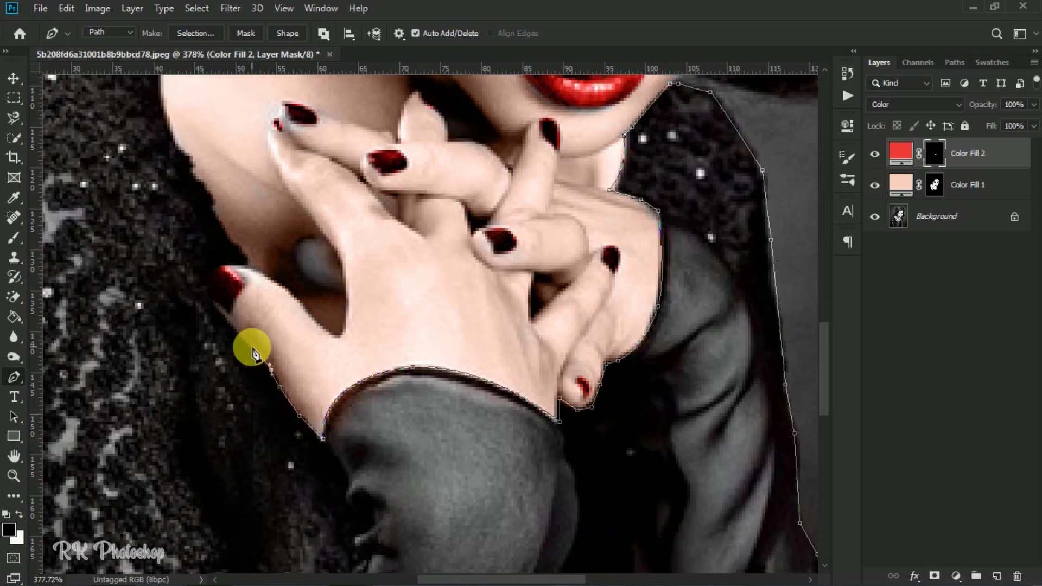
Carry the path around the thumbnail and up the neckline to the near shoulder, closing the dress outline at the hair.
{"action": "left_click", "coordinate": [228, 318]}
{"action": "left_click", "coordinate": [213, 300]}
{"action": "left_click_drag", "start_coordinate": [213, 268], "coordinate": [225, 265]}
{"action": "scroll", "coordinate": [250, 261], "scroll_direction": "up", "scroll_amount": 2}
{"action": "left_click", "coordinate": [213, 281]}
{"action": "left_click", "coordinate": [202, 252]}
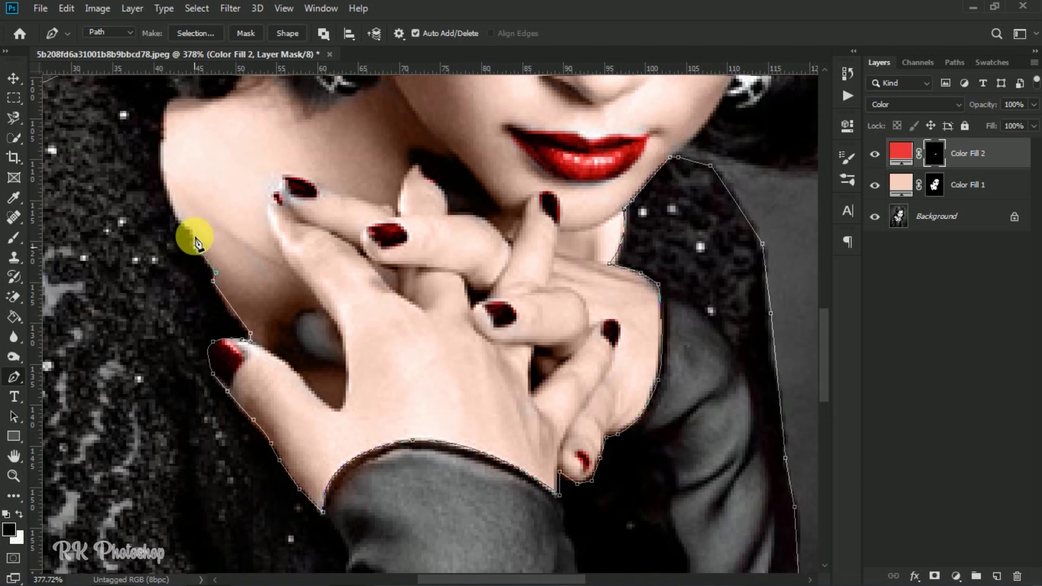
{"action": "left_click", "coordinate": [190, 223]}
{"action": "scroll", "coordinate": [176, 217], "scroll_direction": "up", "scroll_amount": 2}
{"action": "left_click", "coordinate": [161, 261]}
{"action": "left_click", "coordinate": [169, 191]}
{"action": "scroll", "coordinate": [178, 186], "scroll_direction": "up", "scroll_amount": 2}
{"action": "left_click_drag", "start_coordinate": [108, 239], "coordinate": [83, 251]}
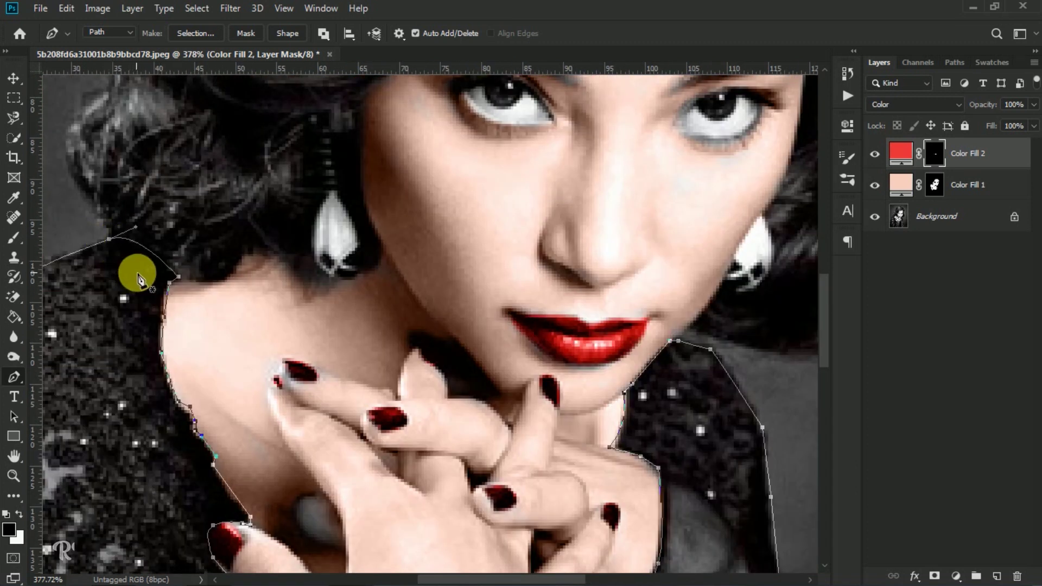
Convert the dress path into a new anti-aliased selection with a feather radius of 0 pixels.
{"action": "scroll", "coordinate": [138, 280], "scroll_direction": "down", "scroll_amount": 5}
{"action": "right_click", "coordinate": [109, 341]}
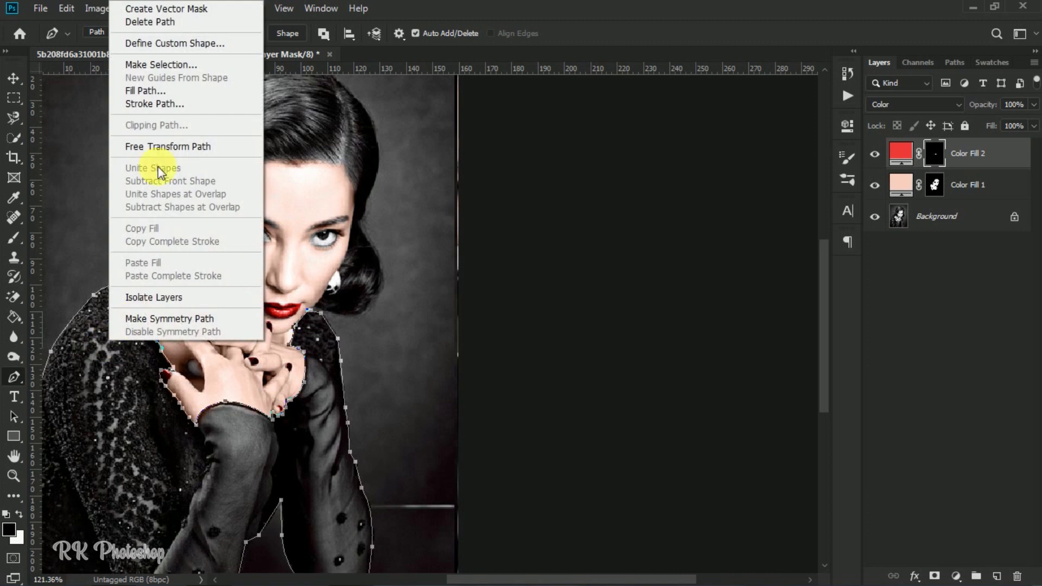
{"action": "left_click", "coordinate": [162, 65]}
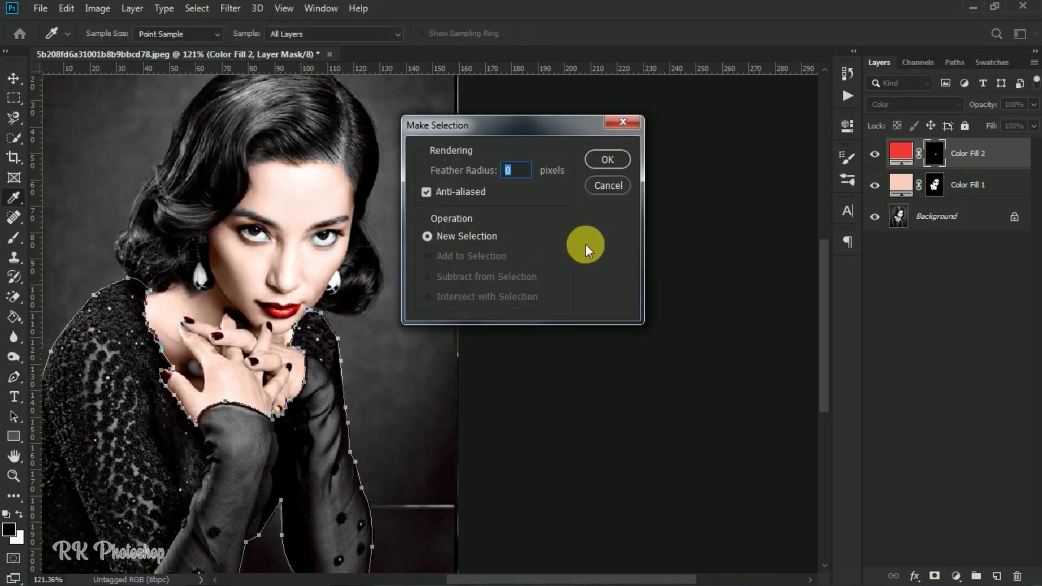
{"action": "left_click", "coordinate": [618, 158]}
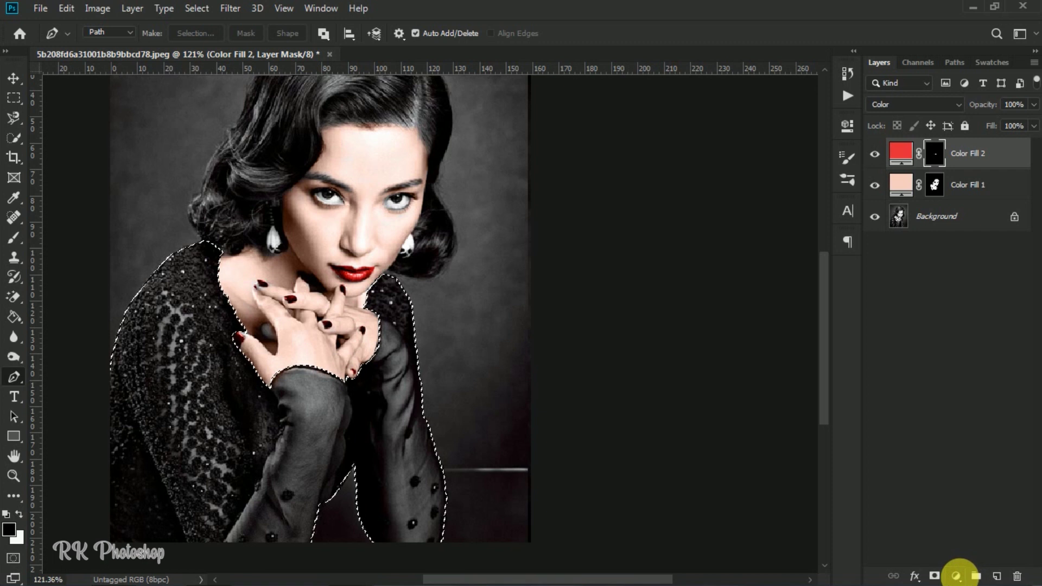
Add a Gradient Map adjustment layer masked to the dress selection and apply the Black, White gradient preset.
{"action": "left_click", "coordinate": [956, 575]}
{"action": "left_click", "coordinate": [953, 555]}
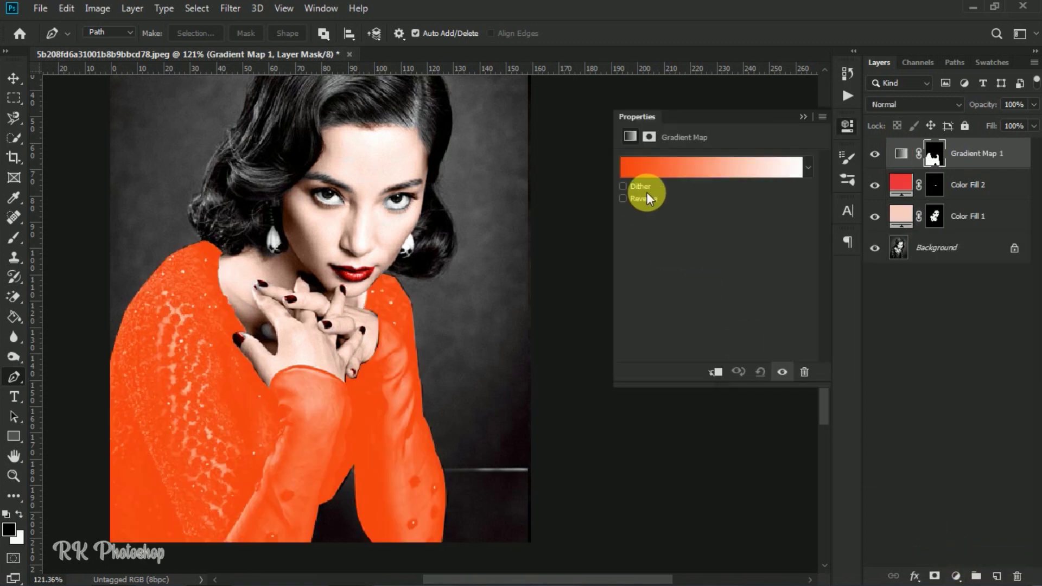
{"action": "left_click", "coordinate": [666, 170]}
{"action": "left_click", "coordinate": [706, 129]}
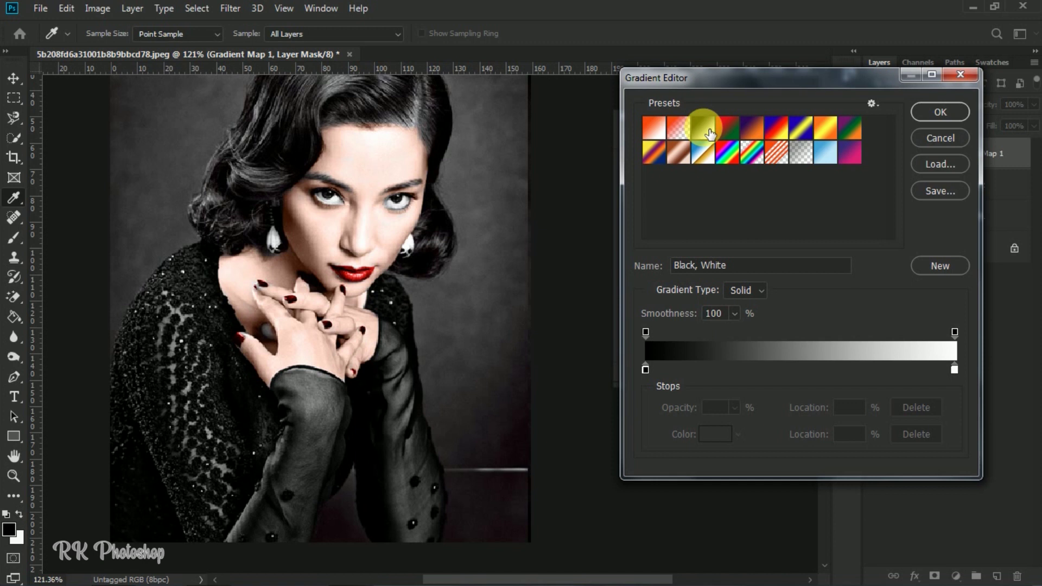
Add a colour stop near the gradient's dark end, move it to 22%, and set its colour to red e52020.
{"action": "left_click", "coordinate": [675, 370]}
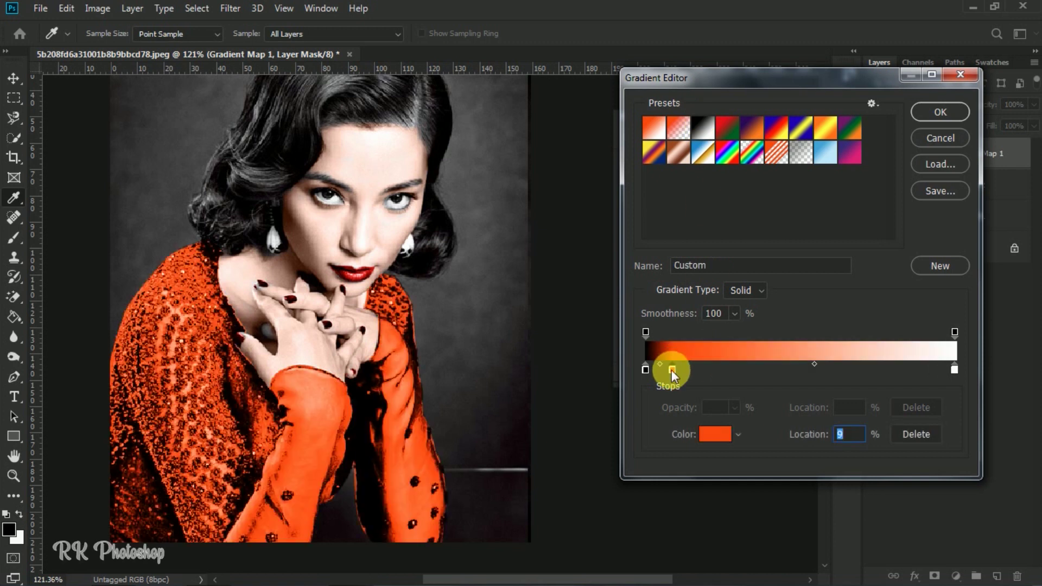
{"action": "left_click_drag", "start_coordinate": [673, 372], "coordinate": [715, 376]}
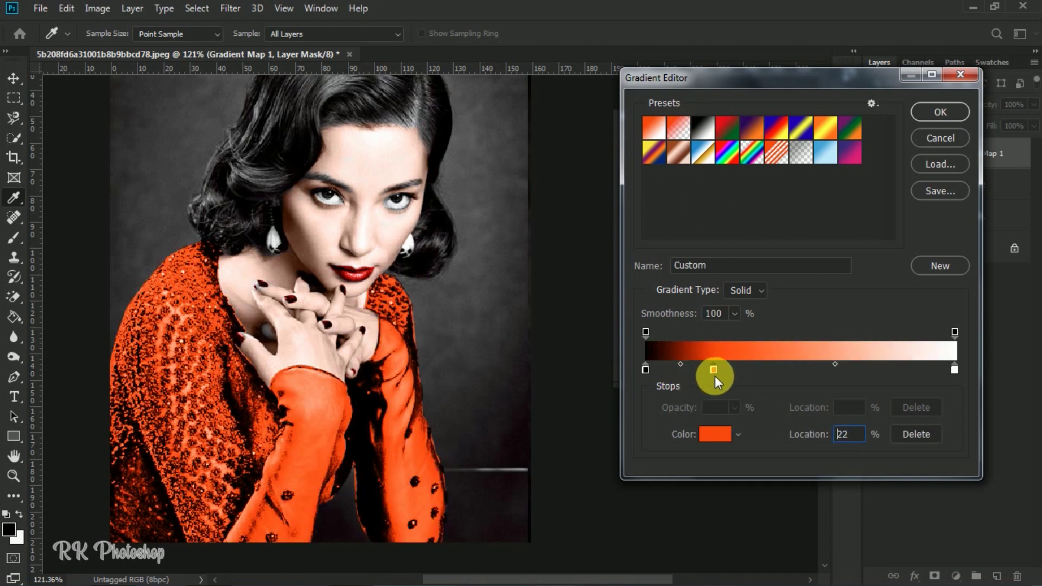
{"action": "left_click", "coordinate": [715, 434]}
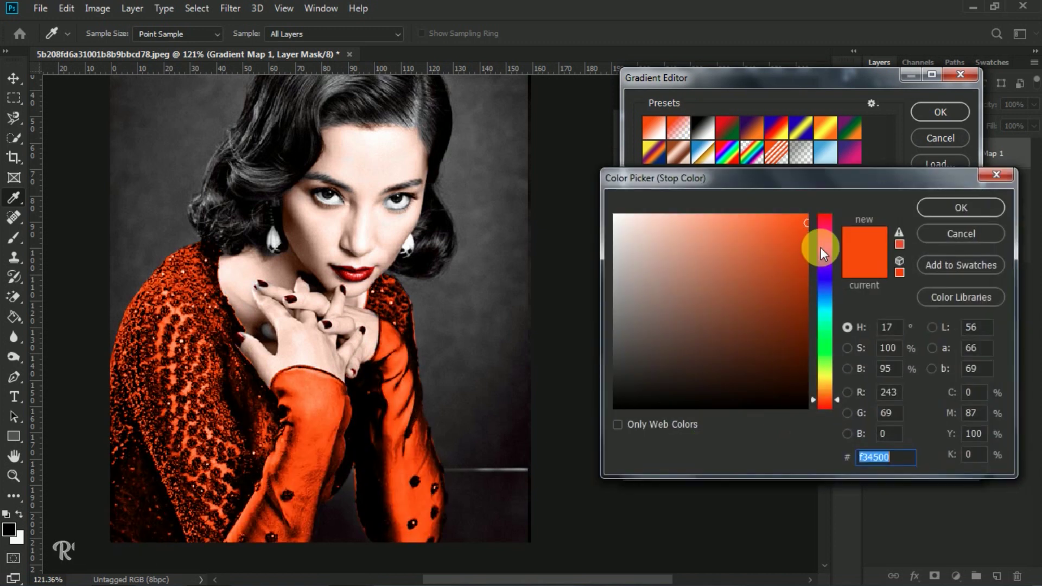
{"action": "left_click_drag", "start_coordinate": [821, 248], "coordinate": [826, 207]}
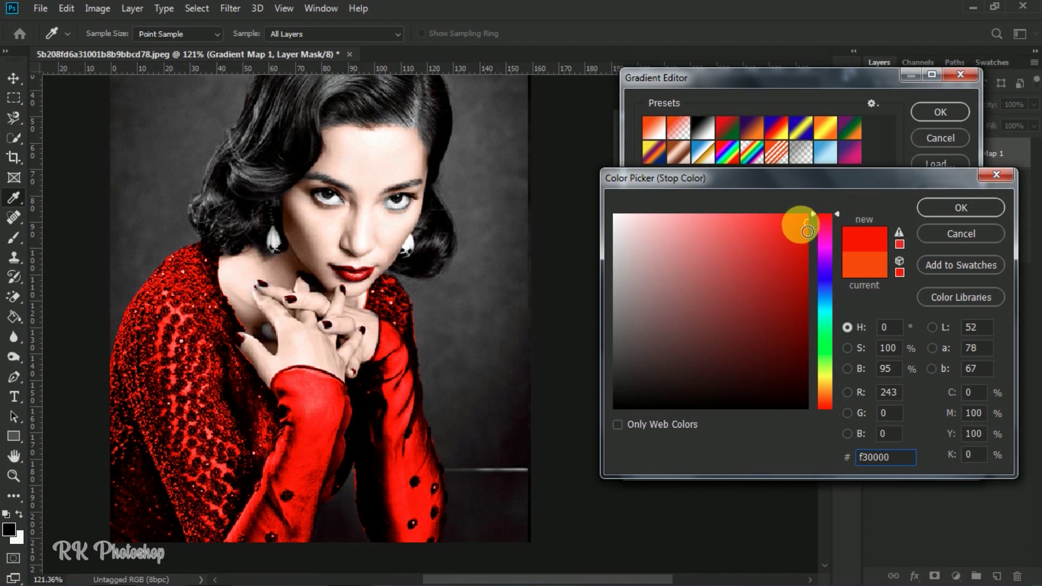
{"action": "left_click_drag", "start_coordinate": [806, 229], "coordinate": [786, 244]}
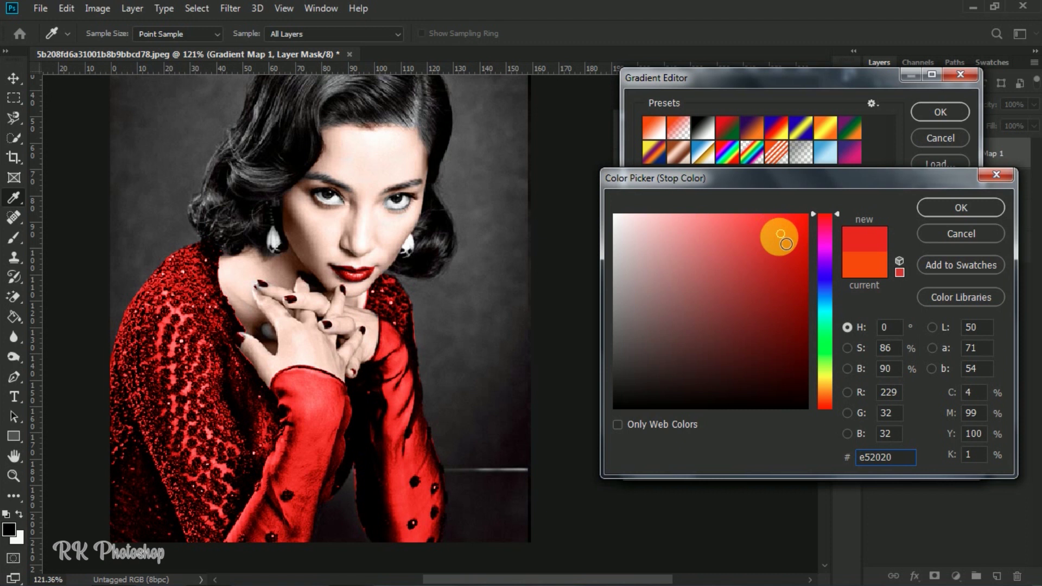
{"action": "left_click", "coordinate": [959, 207]}
Move the red stop to 25% and the midpoint between red and white to 57%, and accept the gradient.
{"action": "left_click_drag", "start_coordinate": [715, 373], "coordinate": [724, 372]}
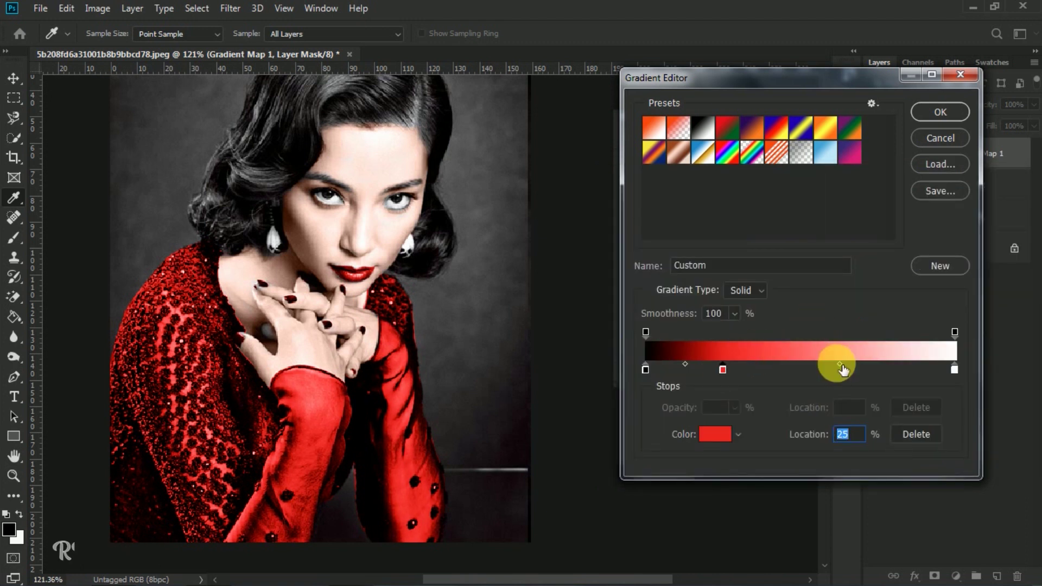
{"action": "left_click_drag", "start_coordinate": [845, 364], "coordinate": [856, 366]}
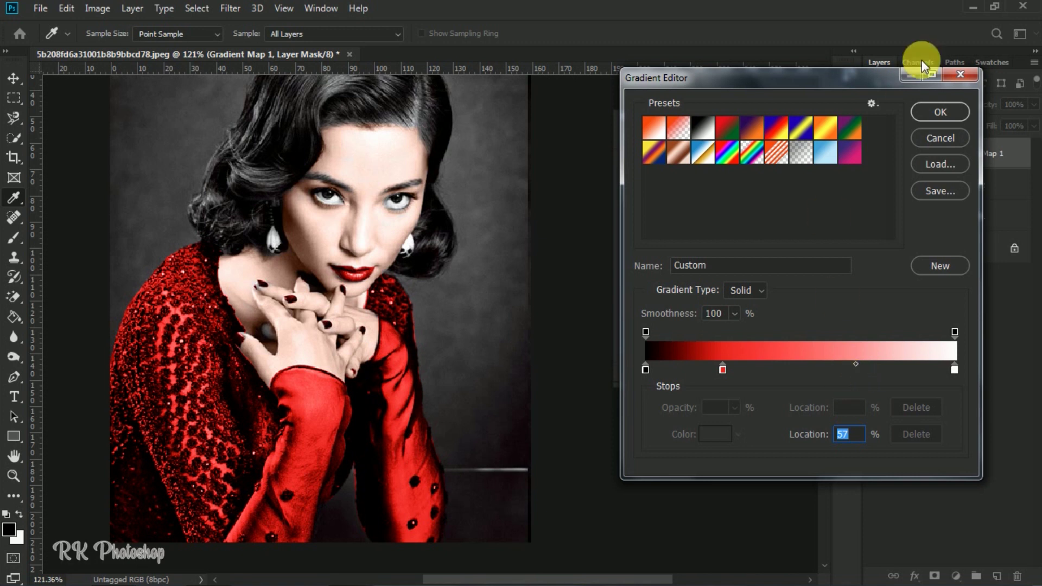
{"action": "left_click", "coordinate": [939, 111]}
{"action": "key", "text": "p"}
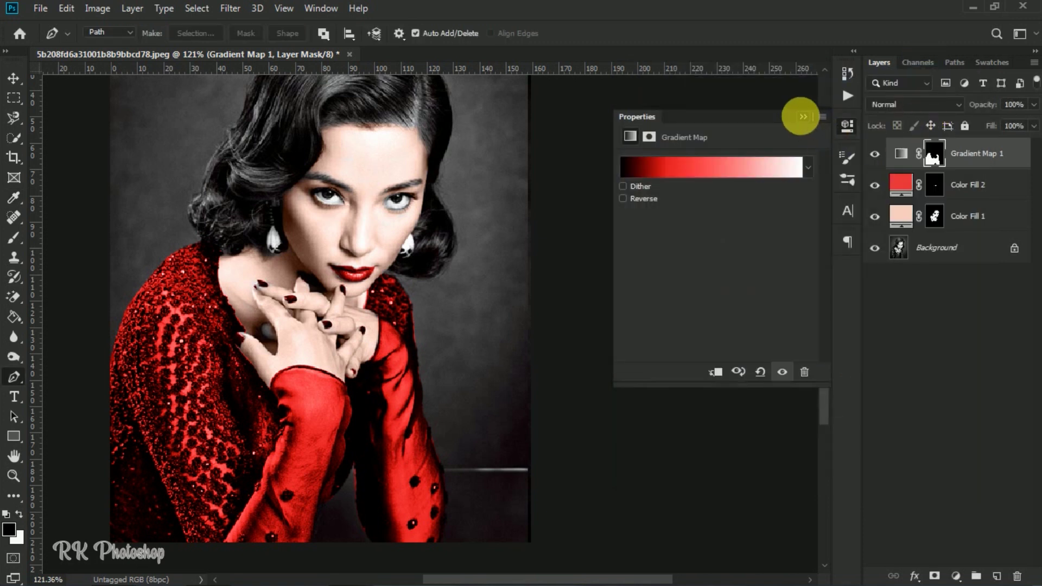
{"action": "left_click", "coordinate": [802, 116]}
Paint white on the skin fill layer's mask over the uncoloured patch beside the thumbnail, and deselect the layer.
{"action": "scroll", "coordinate": [240, 339], "scroll_direction": "up", "scroll_amount": 5}
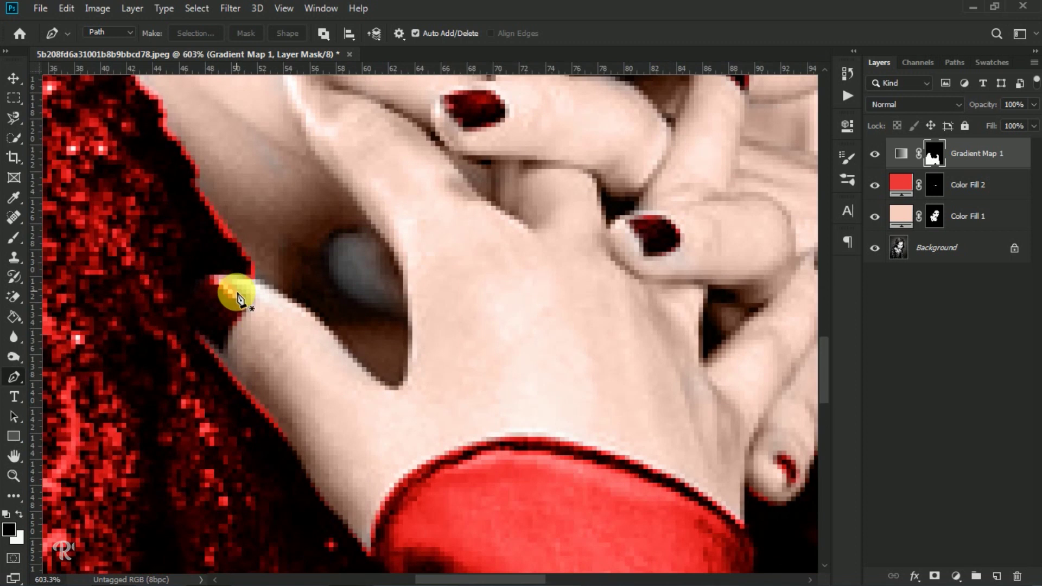
{"action": "left_click", "coordinate": [936, 220]}
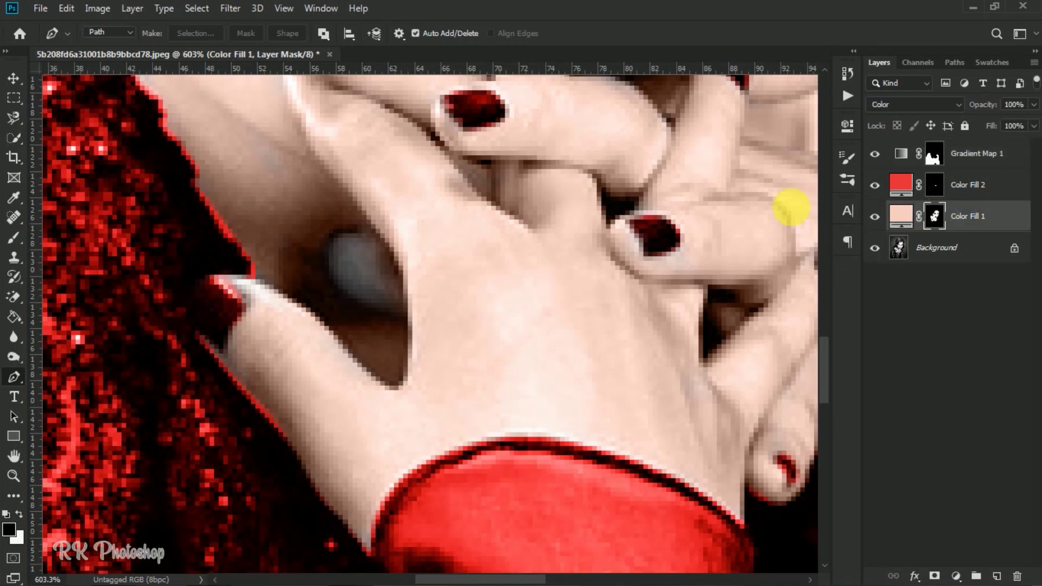
{"action": "left_click", "coordinate": [14, 239]}
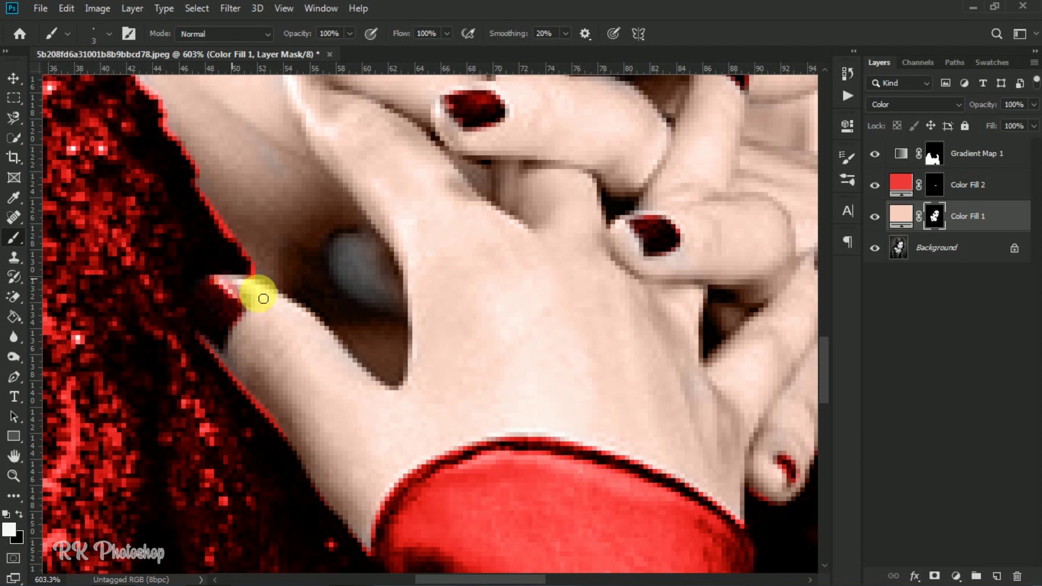
{"action": "scroll", "coordinate": [268, 290], "scroll_direction": "down", "scroll_amount": 10}
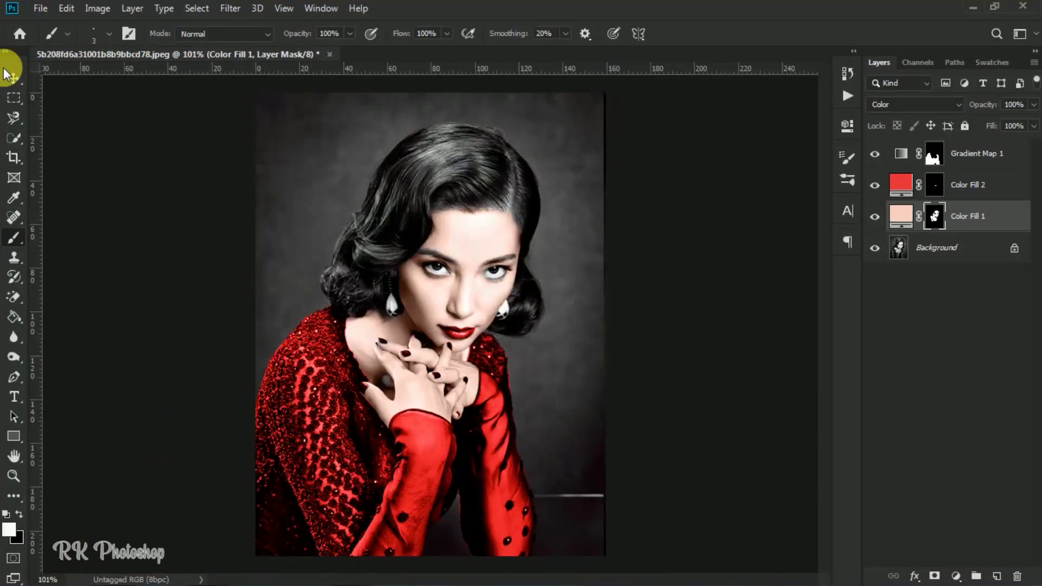
{"action": "left_click", "coordinate": [6, 73]}
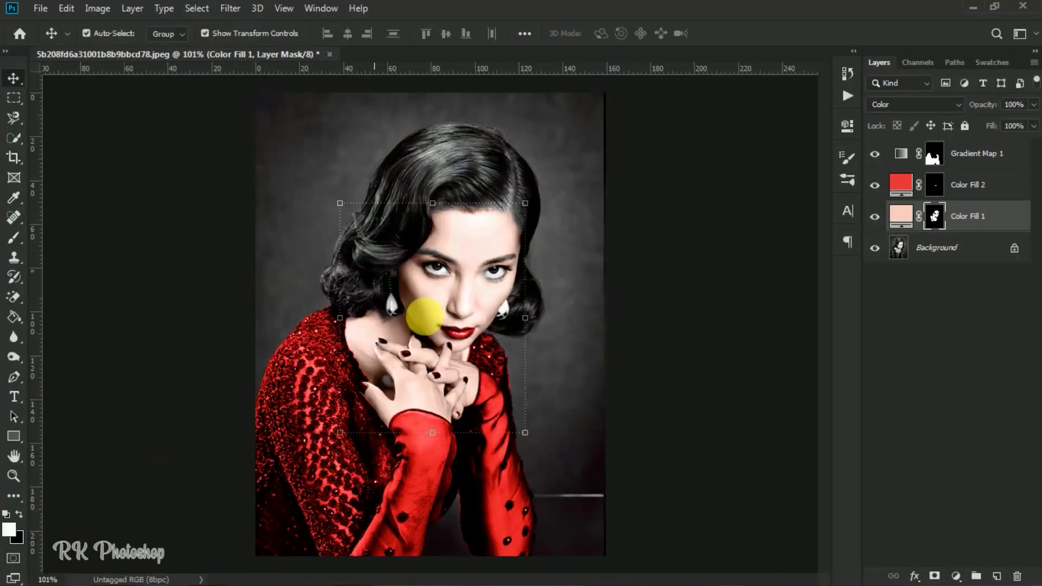
{"action": "left_click", "coordinate": [663, 349]}
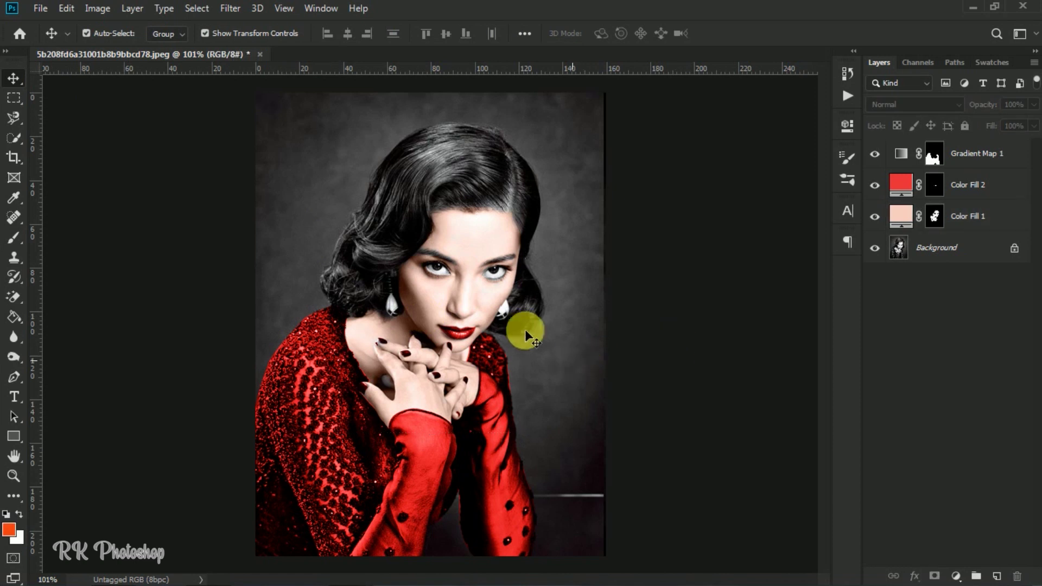
Add a pinkish-red Solid Color fill layer above the Gradient Map layer and set its blend mode to Color.
{"action": "left_click", "coordinate": [984, 160]}
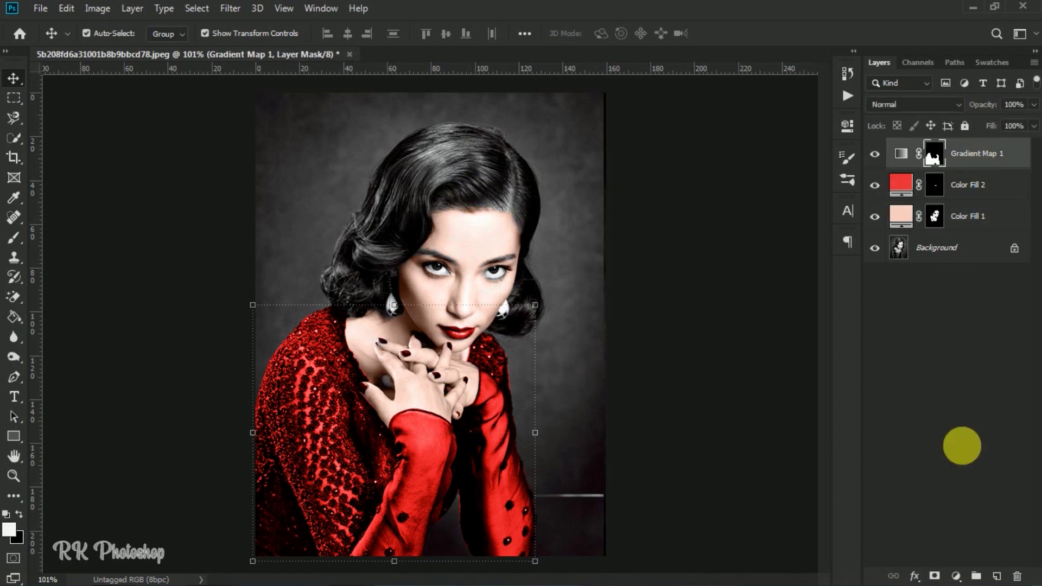
{"action": "left_click", "coordinate": [956, 575]}
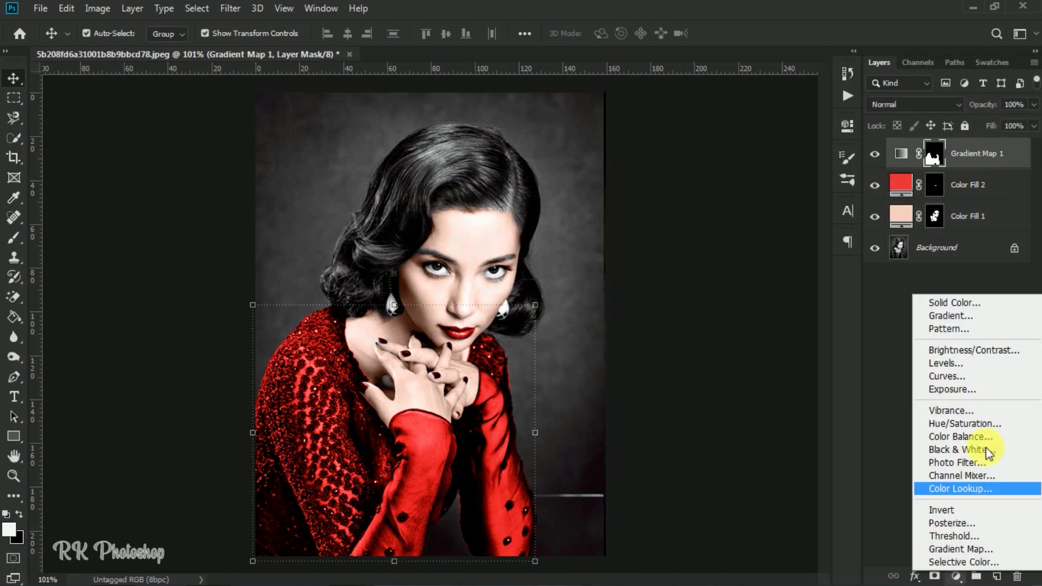
{"action": "left_click", "coordinate": [972, 303]}
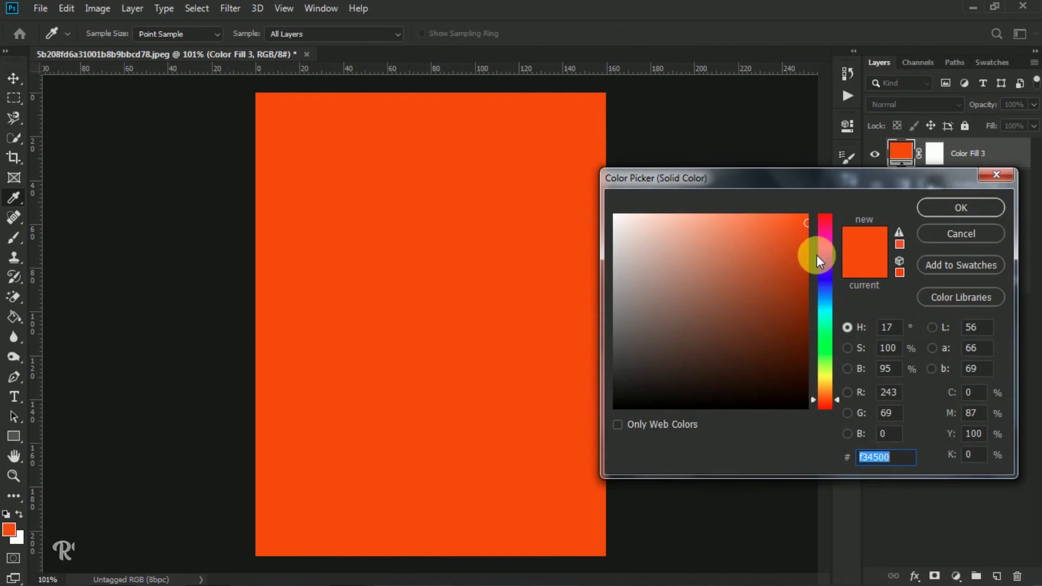
{"action": "left_click_drag", "start_coordinate": [816, 255], "coordinate": [818, 222]}
{"action": "left_click", "coordinate": [811, 223]}
{"action": "left_click", "coordinate": [941, 206]}
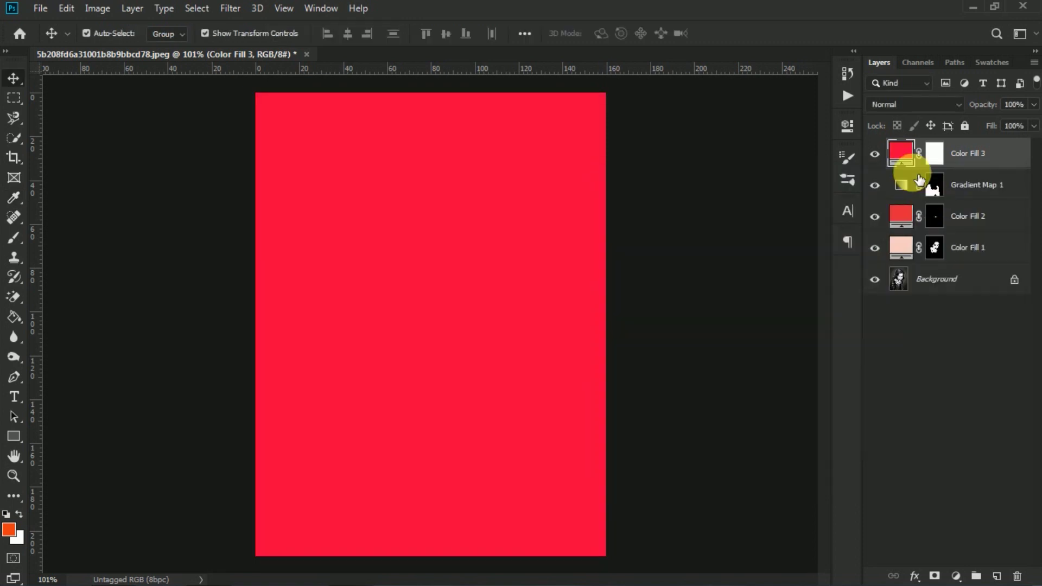
{"action": "left_click", "coordinate": [956, 106]}
{"action": "left_click", "coordinate": [881, 462]}
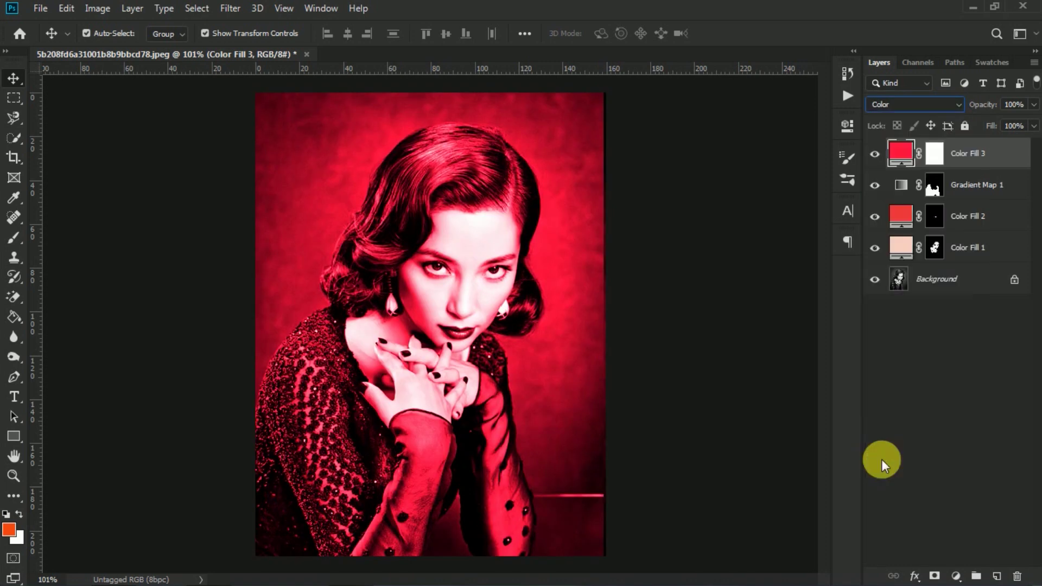
Invert the new fill layer's mask to black and choose the Brush tool with white as foreground colour.
{"action": "left_click", "coordinate": [933, 153]}
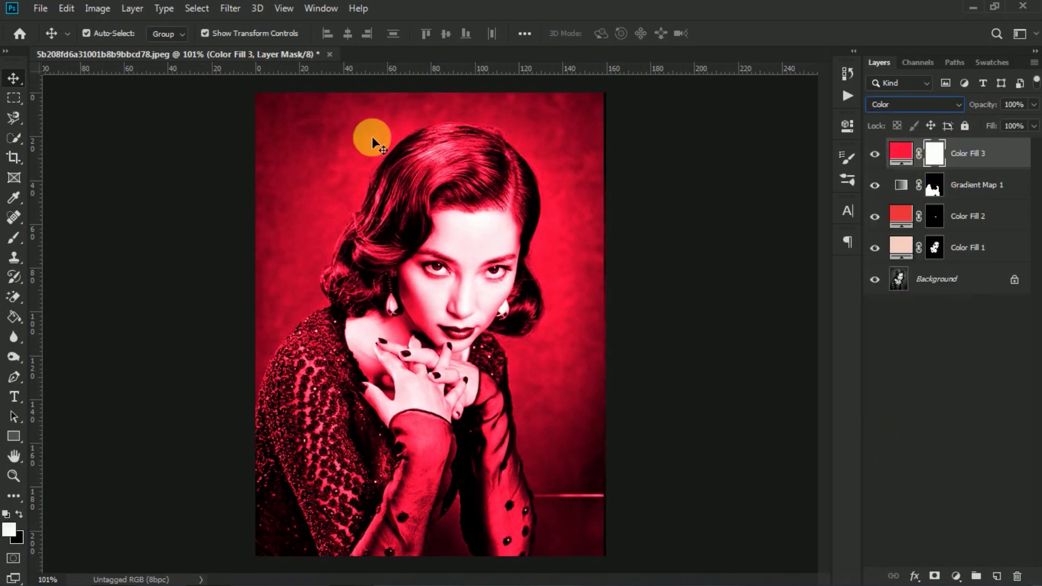
{"action": "left_click", "coordinate": [95, 10]}
{"action": "mouse_move", "coordinate": [109, 48]}
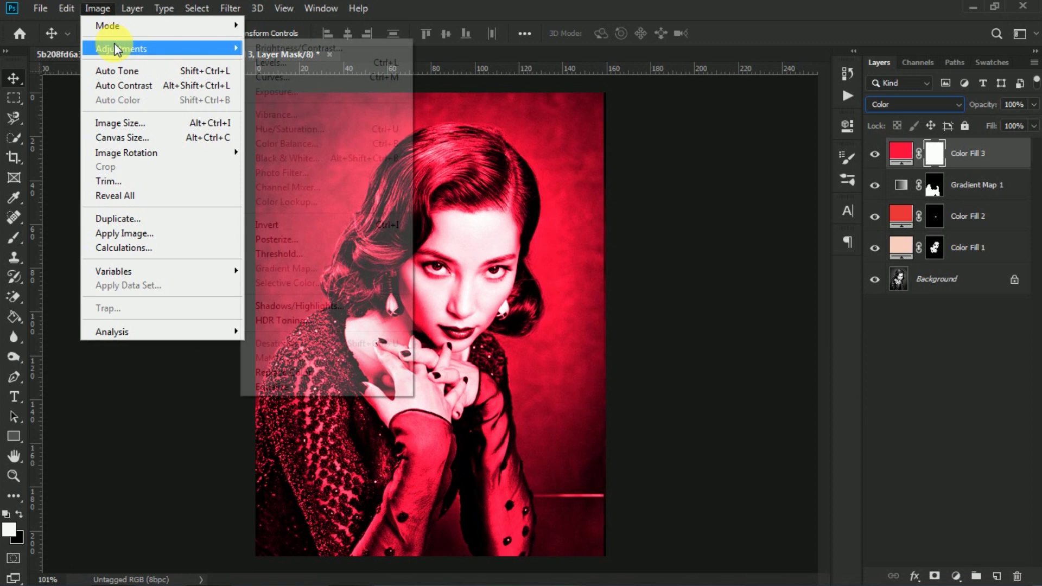
{"action": "left_click", "coordinate": [276, 225]}
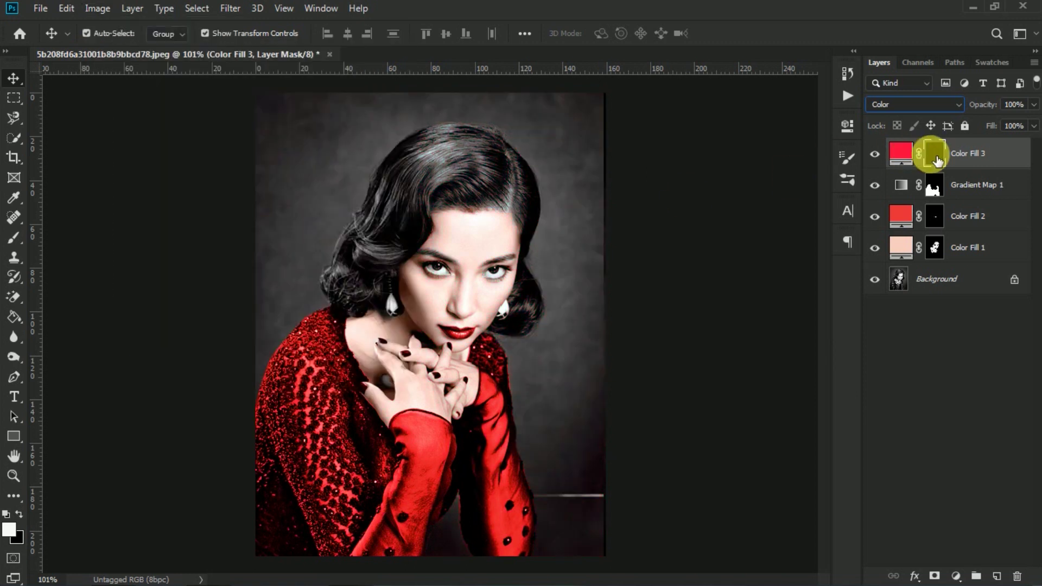
{"action": "left_click", "coordinate": [13, 241]}
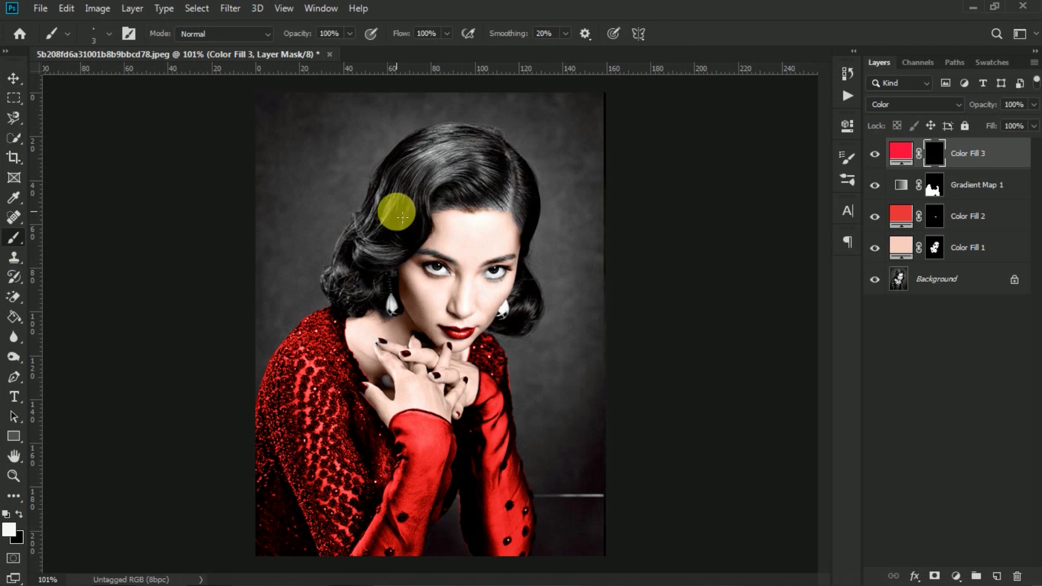
Paint white on the pinkish-red fill layer's mask over the main mass of hair with soft brushes of 46 and 22 px.
{"action": "left_click_drag", "start_coordinate": [396, 211], "coordinate": [417, 220]}
{"action": "scroll", "coordinate": [418, 220], "scroll_direction": "up", "scroll_amount": 2}
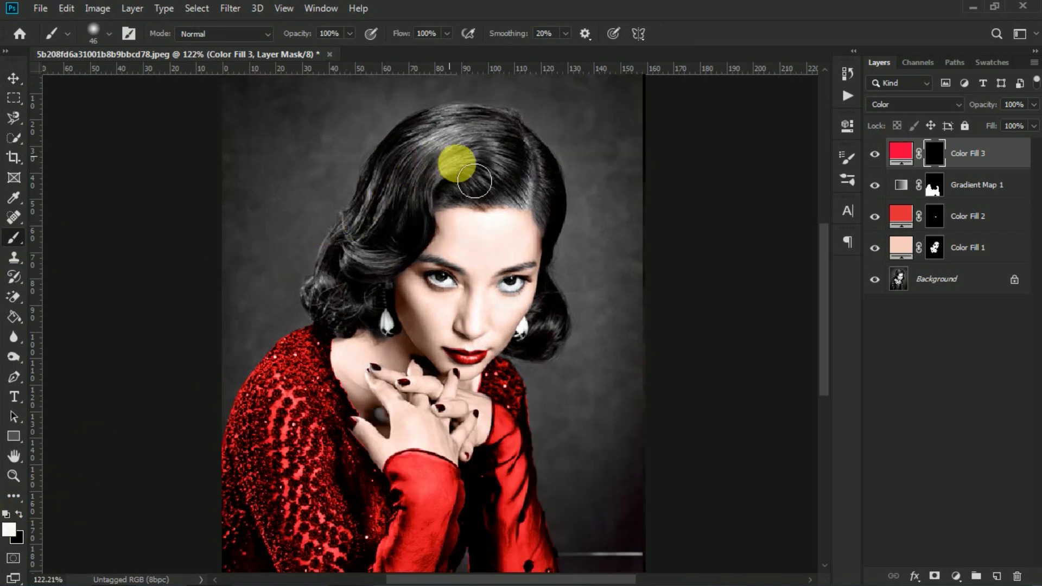
{"action": "mouse_move", "coordinate": [500, 193]}
{"action": "left_mouse_down"}
{"action": "mouse_move", "coordinate": [452, 185]}
{"action": "mouse_move", "coordinate": [375, 271]}
{"action": "mouse_move", "coordinate": [398, 273]}
{"action": "mouse_move", "coordinate": [494, 145]}
{"action": "mouse_move", "coordinate": [327, 310]}
{"action": "mouse_move", "coordinate": [486, 149]}
{"action": "mouse_move", "coordinate": [532, 193]}
{"action": "left_mouse_up"}
{"action": "scroll", "coordinate": [532, 193], "scroll_direction": "up", "scroll_amount": 4}
{"action": "left_click_drag", "start_coordinate": [516, 237], "coordinate": [543, 209]}
{"action": "scroll", "coordinate": [543, 208], "scroll_direction": "up", "scroll_amount": 1}
{"action": "key", "text": "bracketleft"}
{"action": "key", "text": "bracketleft"}
{"action": "key", "text": "bracketleft"}
{"action": "key", "text": "bracketleft"}
{"action": "key", "text": "bracketleft"}
{"action": "mouse_move", "coordinate": [470, 298]}
{"action": "left_mouse_down"}
{"action": "mouse_move", "coordinate": [402, 297]}
{"action": "mouse_move", "coordinate": [354, 205]}
{"action": "mouse_move", "coordinate": [442, 172]}
{"action": "mouse_move", "coordinate": [492, 177]}
{"action": "mouse_move", "coordinate": [565, 267]}
{"action": "mouse_move", "coordinate": [570, 250]}
{"action": "mouse_move", "coordinate": [552, 449]}
{"action": "left_mouse_up"}
Paint white on the mask over the curl beside the far earring and along the outer edge of the opposite waves.
{"action": "scroll", "coordinate": [565, 396], "scroll_direction": "down", "scroll_amount": 3}
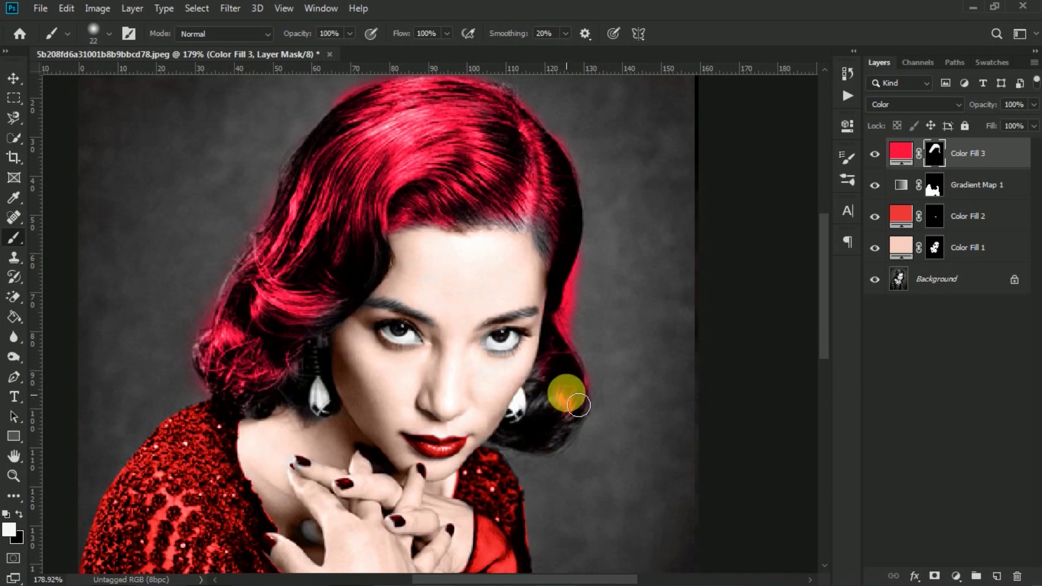
{"action": "mouse_move", "coordinate": [565, 396]}
{"action": "left_mouse_down"}
{"action": "mouse_move", "coordinate": [557, 435]}
{"action": "mouse_move", "coordinate": [521, 452]}
{"action": "mouse_move", "coordinate": [556, 459]}
{"action": "mouse_move", "coordinate": [580, 430]}
{"action": "mouse_move", "coordinate": [560, 334]}
{"action": "left_mouse_up"}
{"action": "mouse_move", "coordinate": [303, 174]}
{"action": "left_mouse_down"}
{"action": "mouse_move", "coordinate": [301, 161]}
{"action": "mouse_move", "coordinate": [208, 331]}
{"action": "left_mouse_up"}
Paint black on the hair mask along the outer contour to remove the colour spilling onto the background.
{"action": "left_click", "coordinate": [19, 514]}
{"action": "scroll", "coordinate": [549, 507], "scroll_direction": "up", "scroll_amount": 1}
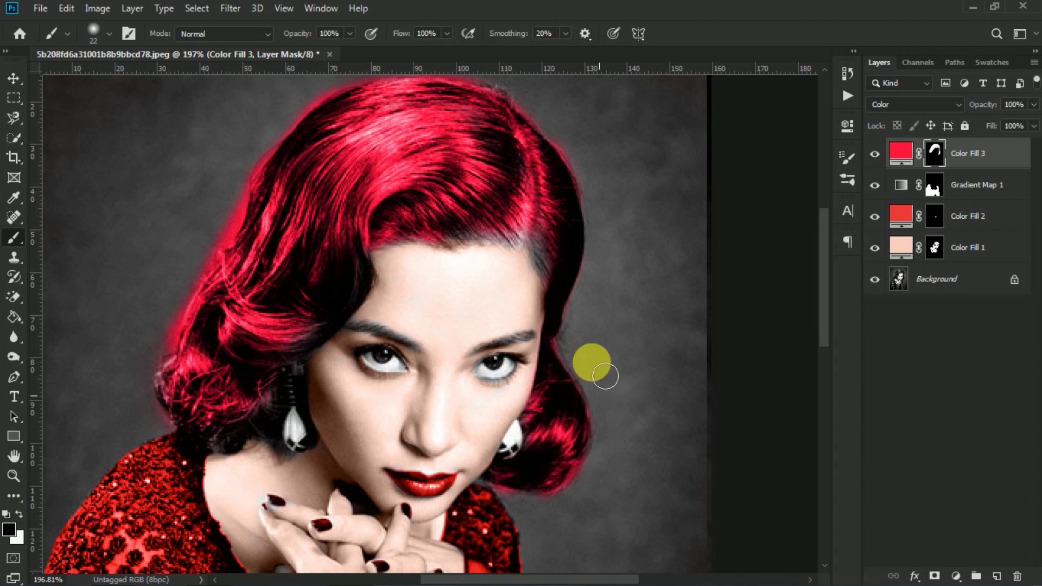
{"action": "scroll", "coordinate": [594, 358], "scroll_direction": "up", "scroll_amount": 3}
{"action": "left_click_drag", "start_coordinate": [277, 210], "coordinate": [150, 448]}
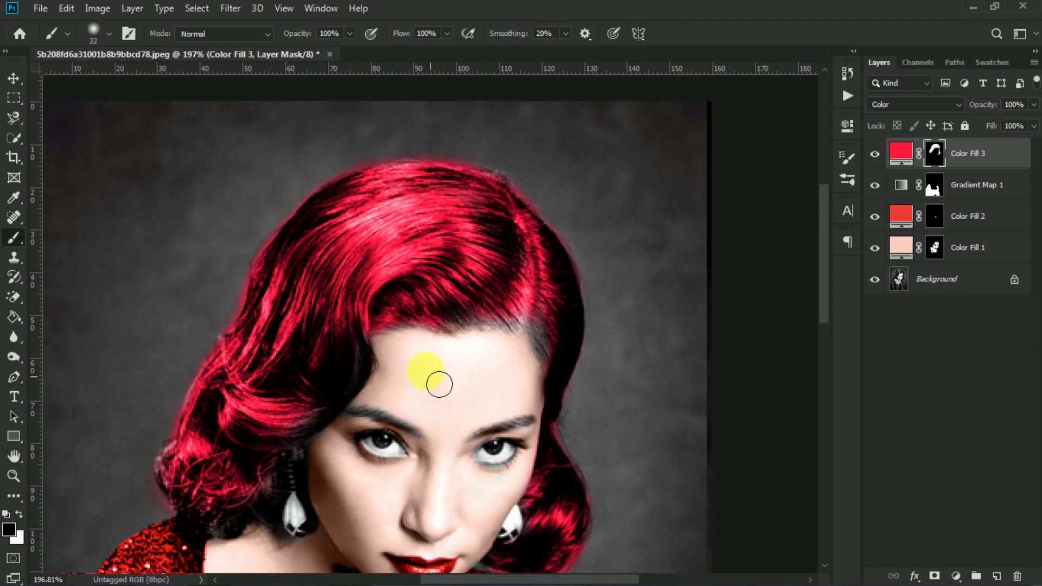
Paint white on the hair mask over the uncoloured hairline at the parting above the forehead, keeping white as foreground colour.
{"action": "left_click", "coordinate": [20, 514]}
{"action": "mouse_move", "coordinate": [500, 320]}
{"action": "left_mouse_down"}
{"action": "mouse_move", "coordinate": [548, 332]}
{"action": "mouse_move", "coordinate": [499, 323]}
{"action": "mouse_move", "coordinate": [523, 333]}
{"action": "left_mouse_up"}
{"action": "scroll", "coordinate": [558, 399], "scroll_direction": "down", "scroll_amount": 1}
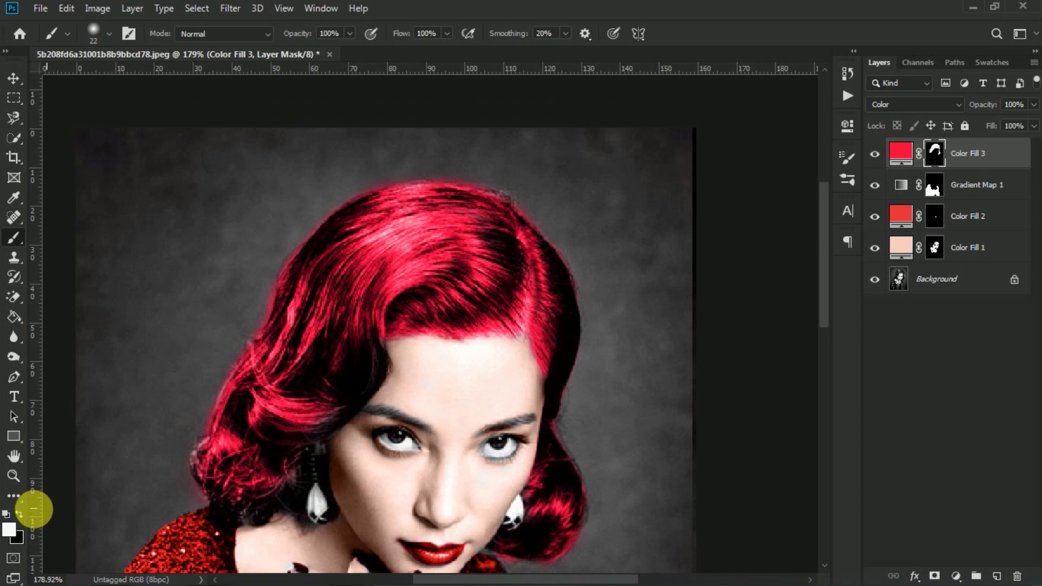
{"action": "left_click", "coordinate": [20, 514]}
{"action": "key", "text": "x"}
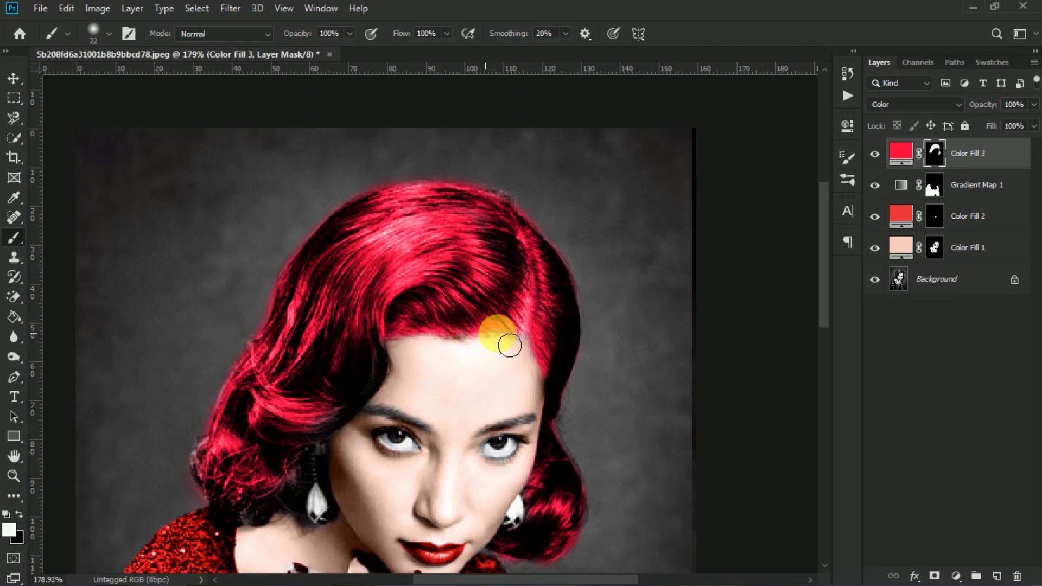
Change the hair fill layer's colour to blue 0597fd and deselect the layer.
{"action": "key", "text": "ctrl+0"}
{"action": "scroll", "coordinate": [523, 320], "scroll_direction": "up", "scroll_amount": 1}
{"action": "left_click", "coordinate": [972, 144]}
{"action": "double_click", "coordinate": [900, 152]}
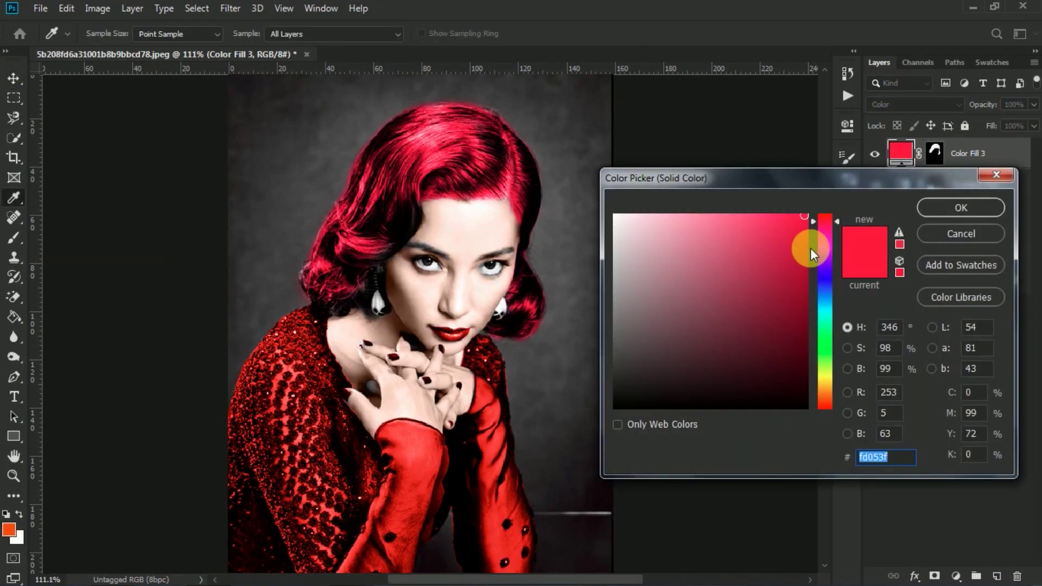
{"action": "left_click_drag", "start_coordinate": [823, 265], "coordinate": [826, 307]}
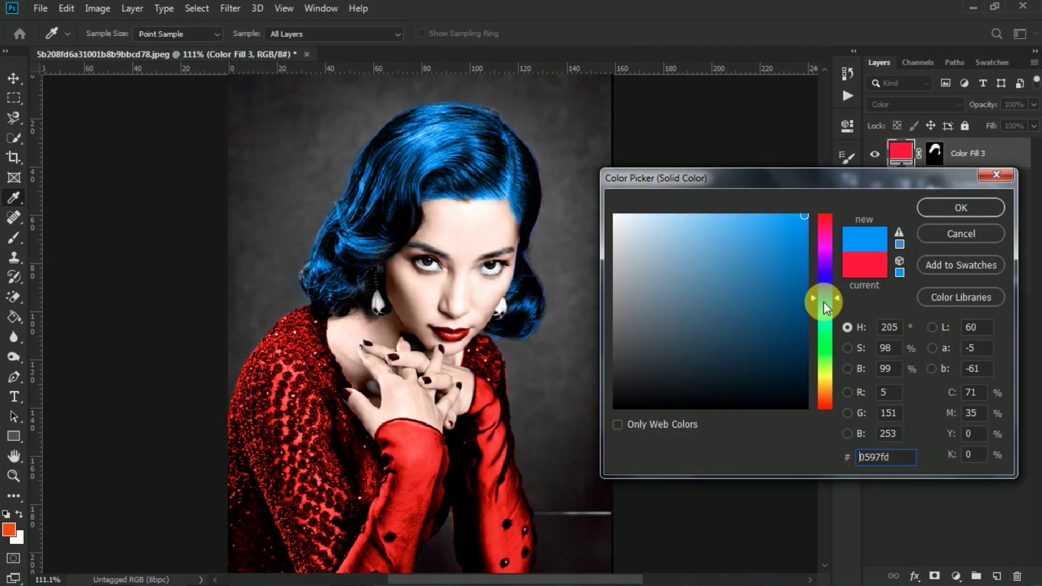
{"action": "left_click", "coordinate": [946, 211]}
{"action": "left_click", "coordinate": [21, 80]}
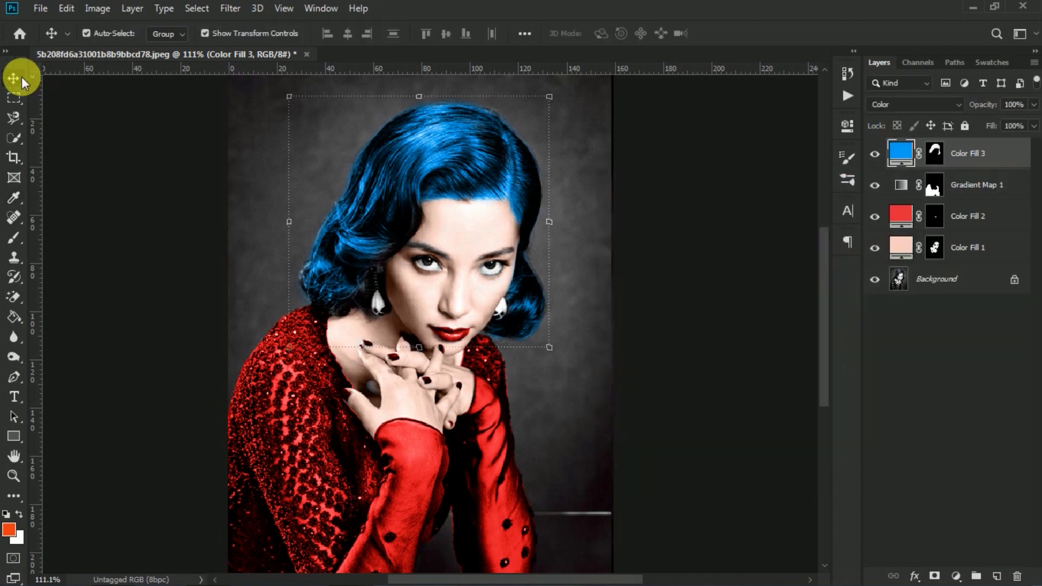
{"action": "left_click", "coordinate": [657, 288]}
Select the Background layer and choose the Burn tool with the Midtones range and 49% exposure.
{"action": "scroll", "coordinate": [488, 263], "scroll_direction": "up", "scroll_amount": 8}
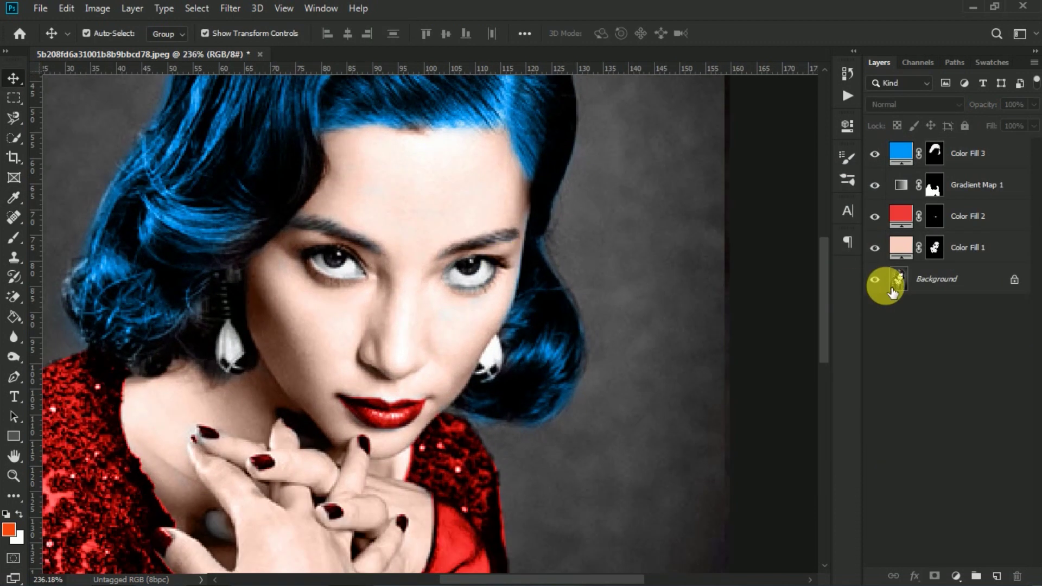
{"action": "left_click", "coordinate": [935, 278]}
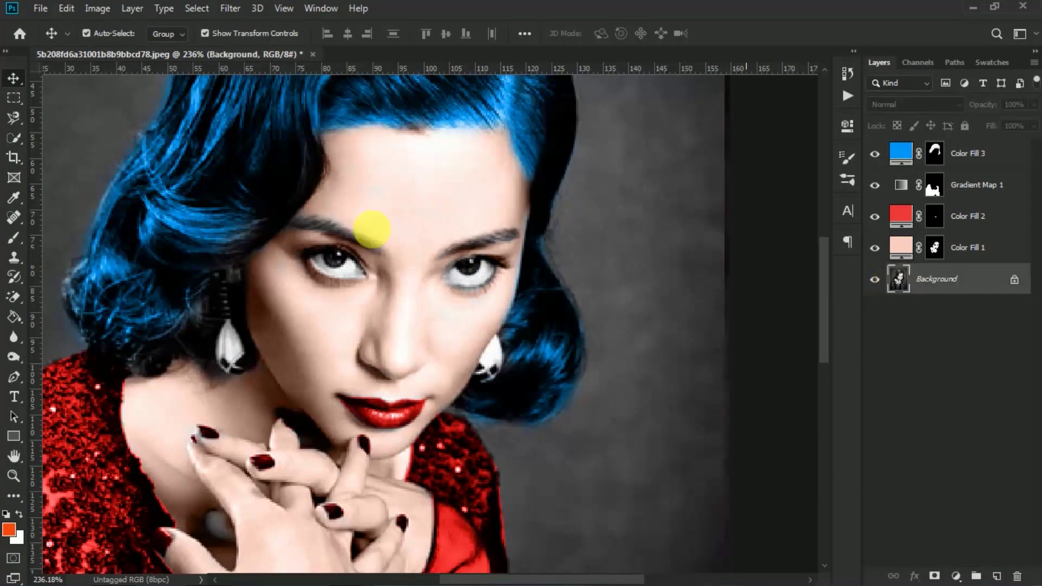
{"action": "right_click", "coordinate": [18, 356]}
{"action": "left_click", "coordinate": [69, 370]}
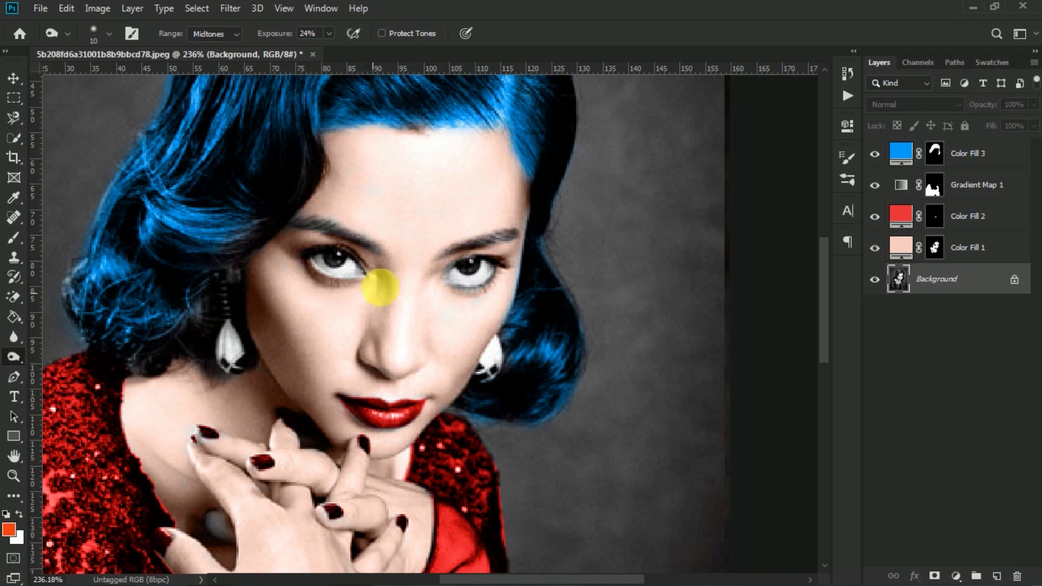
{"action": "scroll", "coordinate": [380, 288], "scroll_direction": "up", "scroll_amount": 5}
{"action": "left_click_drag", "start_coordinate": [292, 35], "coordinate": [294, 35]}
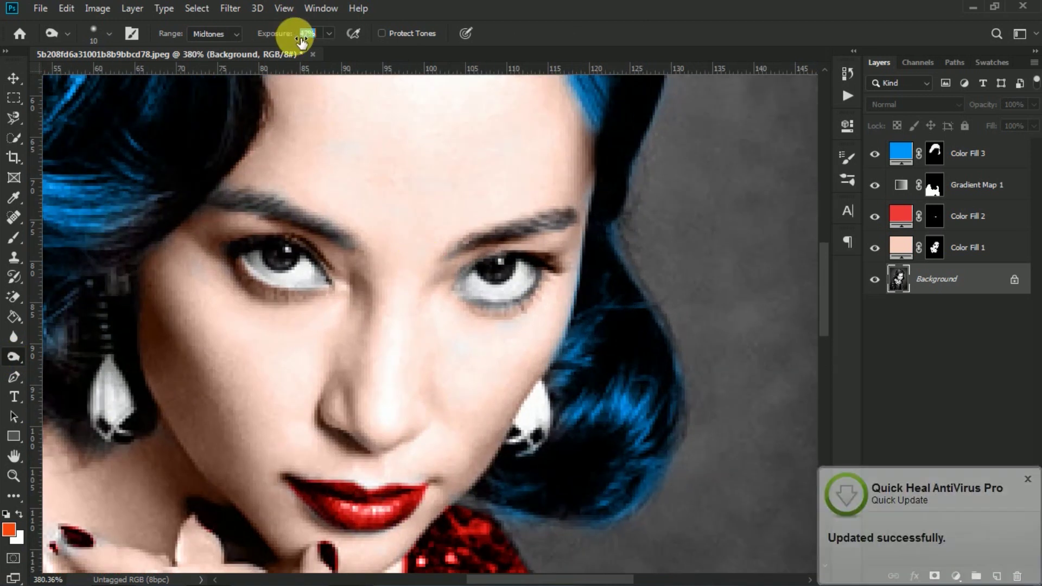
{"action": "scroll", "coordinate": [459, 246], "scroll_direction": "up", "scroll_amount": 3}
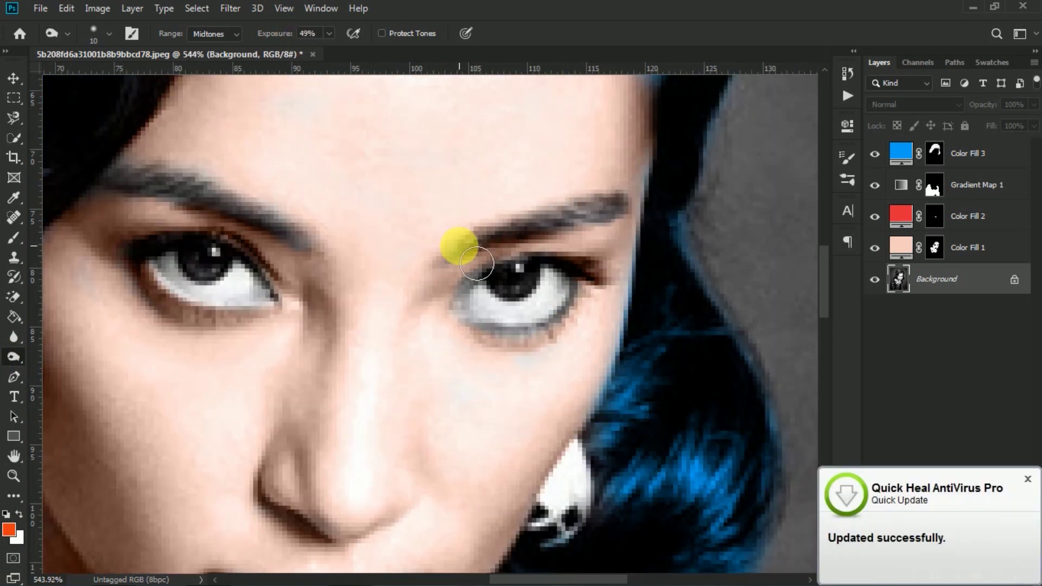
Darken both eyebrows on the Background layer with a small Burn brush.
{"action": "scroll", "coordinate": [459, 246], "scroll_direction": "up", "scroll_amount": 3}
{"action": "scroll", "coordinate": [460, 247], "scroll_direction": "down", "scroll_amount": 2}
{"action": "mouse_move", "coordinate": [465, 249]}
{"action": "left_mouse_down"}
{"action": "mouse_move", "coordinate": [458, 269]}
{"action": "mouse_move", "coordinate": [486, 248]}
{"action": "mouse_move", "coordinate": [602, 211]}
{"action": "mouse_move", "coordinate": [645, 215]}
{"action": "mouse_move", "coordinate": [571, 220]}
{"action": "mouse_move", "coordinate": [483, 246]}
{"action": "mouse_move", "coordinate": [464, 257]}
{"action": "mouse_move", "coordinate": [646, 207]}
{"action": "mouse_move", "coordinate": [589, 229]}
{"action": "mouse_move", "coordinate": [526, 235]}
{"action": "mouse_move", "coordinate": [451, 247]}
{"action": "left_mouse_up"}
{"action": "scroll", "coordinate": [343, 249], "scroll_direction": "left", "scroll_amount": 3}
{"action": "mouse_move", "coordinate": [343, 249]}
{"action": "left_mouse_down"}
{"action": "mouse_move", "coordinate": [405, 253]}
{"action": "mouse_move", "coordinate": [306, 205]}
{"action": "mouse_move", "coordinate": [207, 195]}
{"action": "mouse_move", "coordinate": [260, 183]}
{"action": "mouse_move", "coordinate": [345, 223]}
{"action": "mouse_move", "coordinate": [260, 184]}
{"action": "mouse_move", "coordinate": [204, 184]}
{"action": "mouse_move", "coordinate": [307, 203]}
{"action": "mouse_move", "coordinate": [381, 235]}
{"action": "mouse_move", "coordinate": [279, 183]}
{"action": "left_mouse_up"}
{"action": "scroll", "coordinate": [560, 297], "scroll_direction": "down", "scroll_amount": 8}
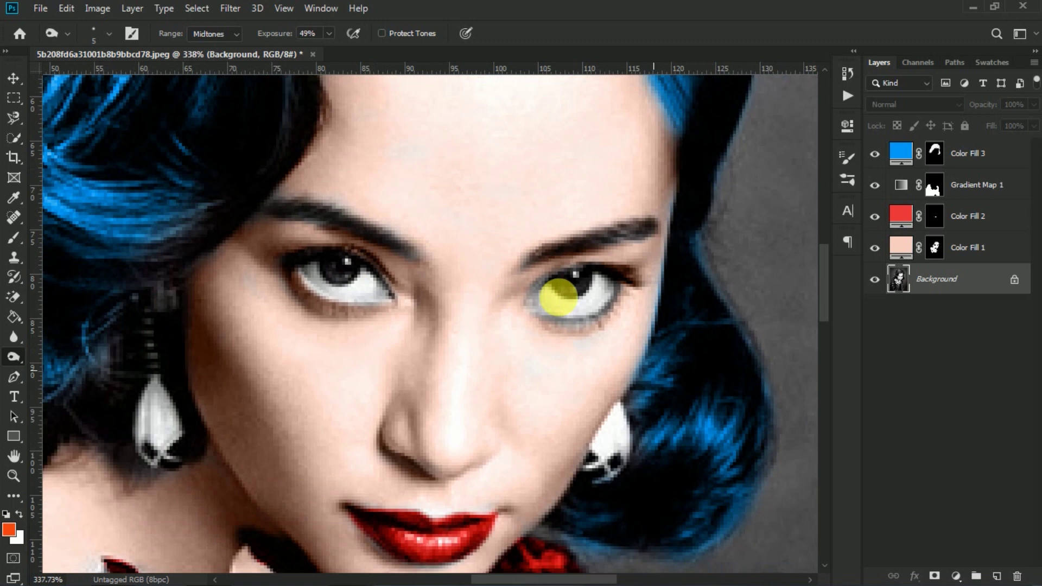
{"action": "scroll", "coordinate": [561, 288], "scroll_direction": "down", "scroll_amount": 2}
{"action": "scroll", "coordinate": [570, 272], "scroll_direction": "up", "scroll_amount": 3}
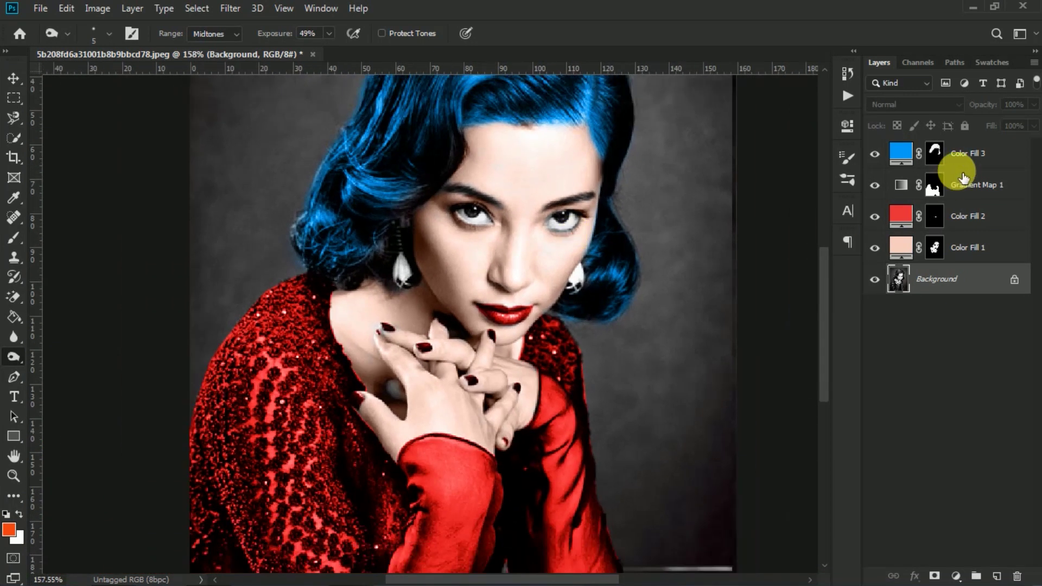
Add a Curves layer above the blue hair fill, lower its midpoint and highlights, and move the black and white points inward.
{"action": "left_click", "coordinate": [962, 163]}
{"action": "left_click", "coordinate": [957, 576]}
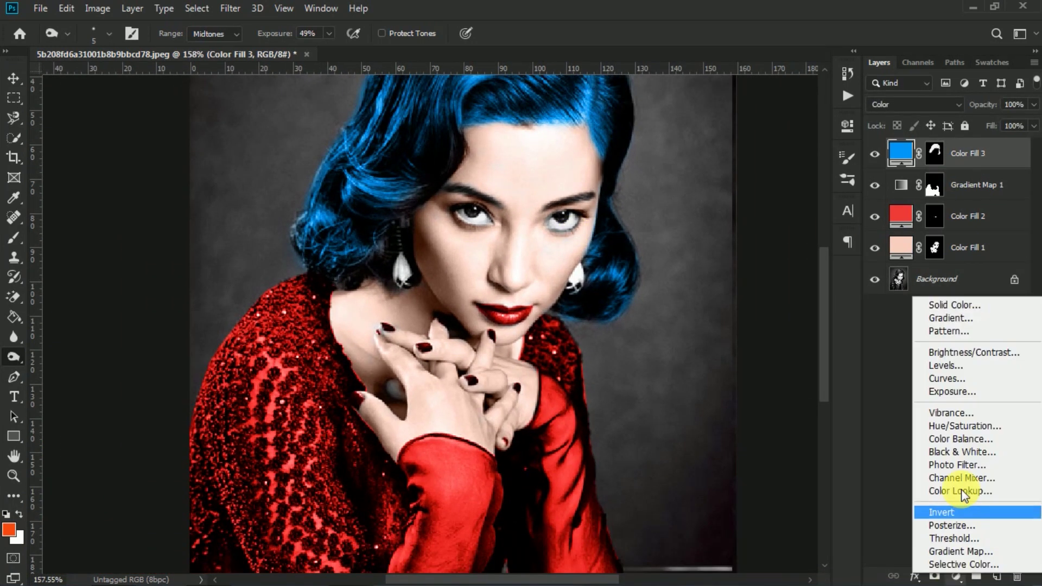
{"action": "left_click", "coordinate": [955, 378]}
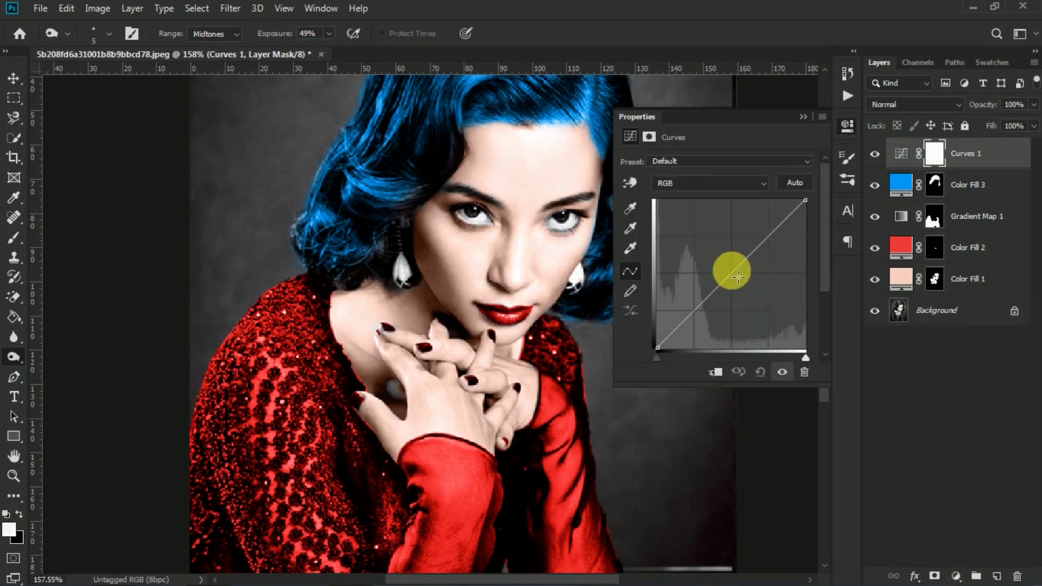
{"action": "left_click_drag", "start_coordinate": [740, 275], "coordinate": [741, 275]}
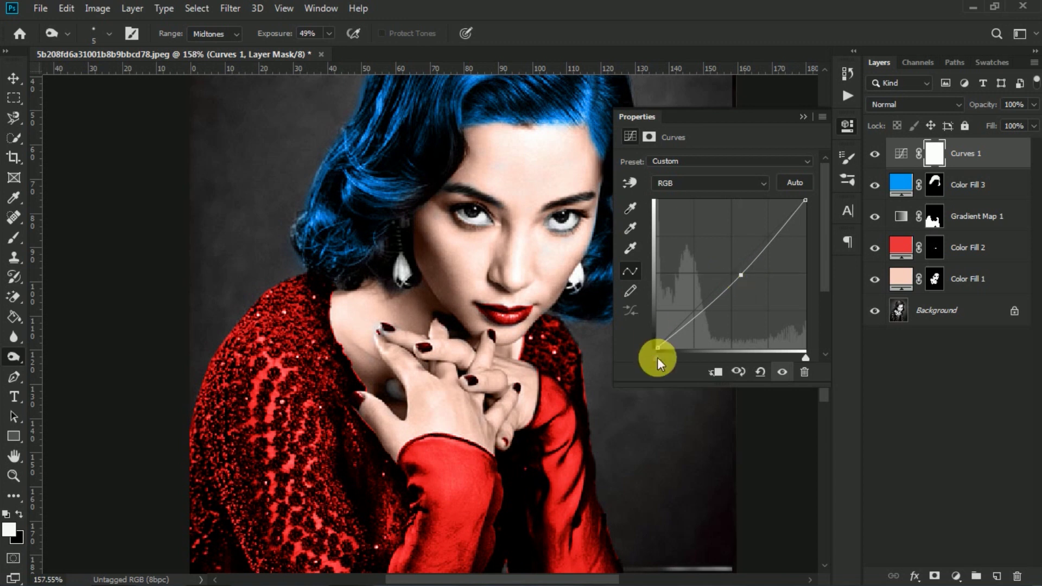
{"action": "left_click_drag", "start_coordinate": [657, 357], "coordinate": [666, 360]}
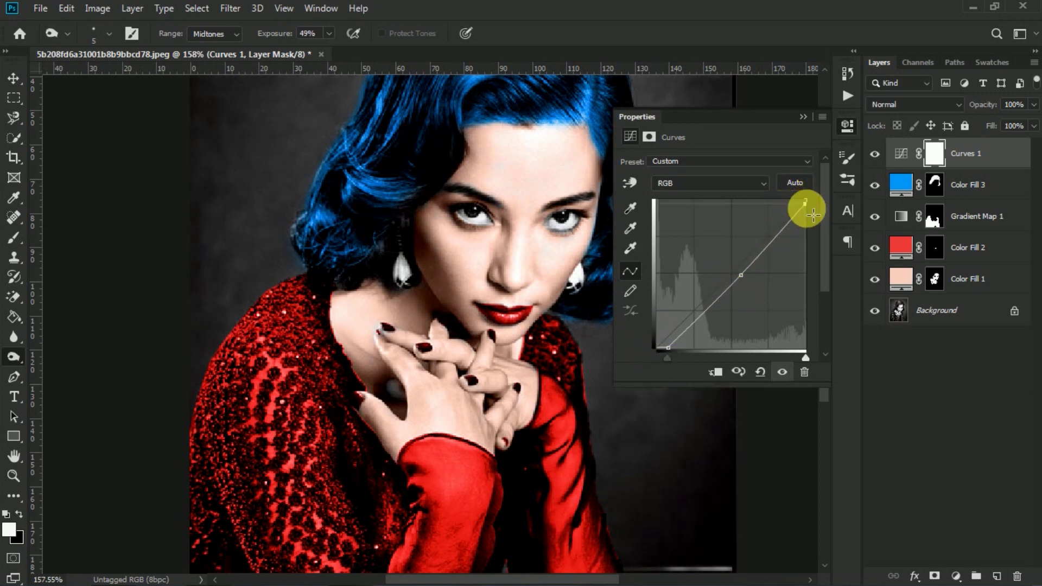
{"action": "left_click_drag", "start_coordinate": [814, 215], "coordinate": [805, 216]}
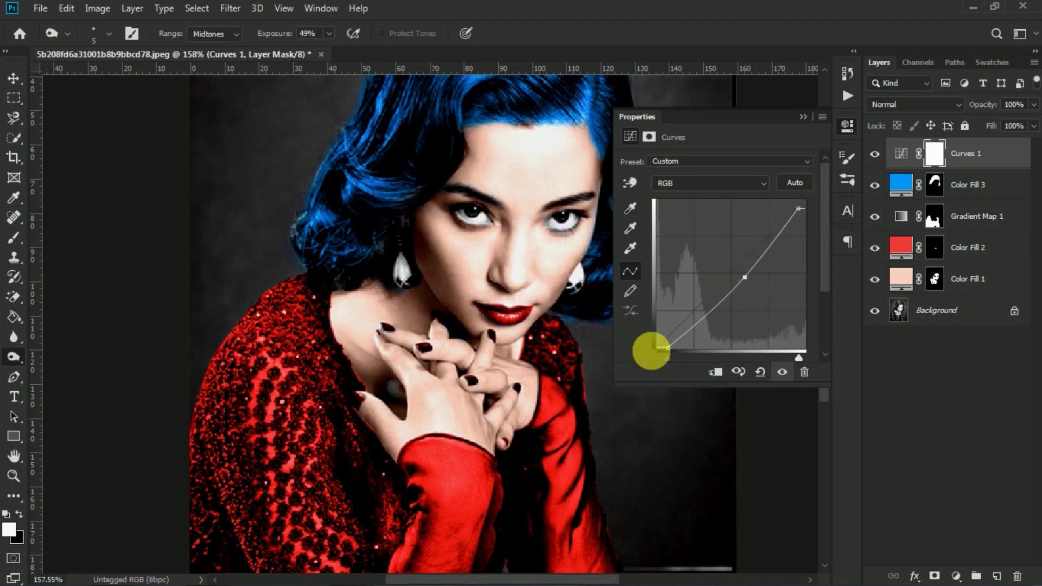
{"action": "left_click_drag", "start_coordinate": [670, 356], "coordinate": [663, 355]}
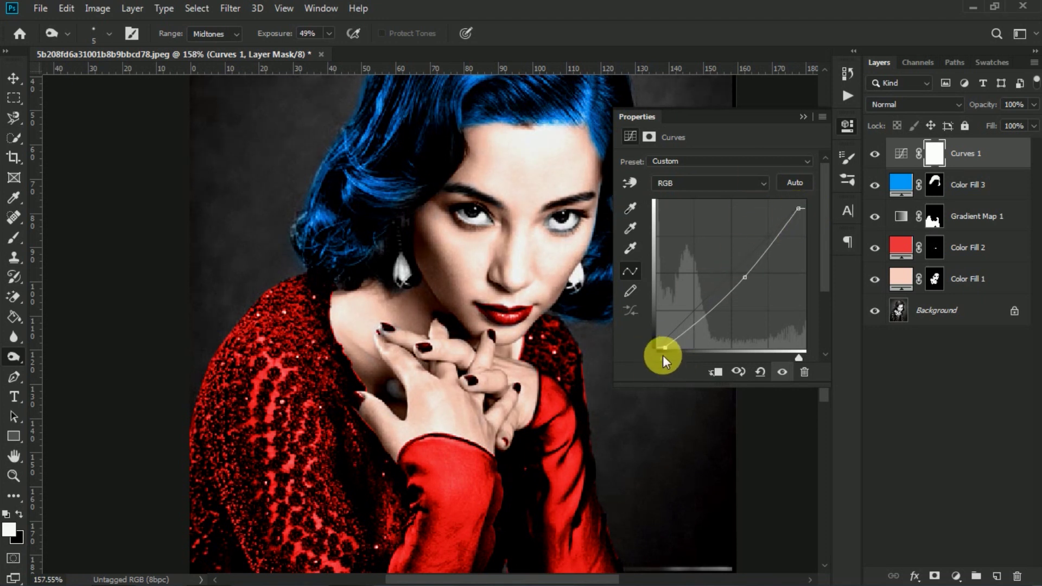
{"action": "left_click", "coordinate": [802, 117]}
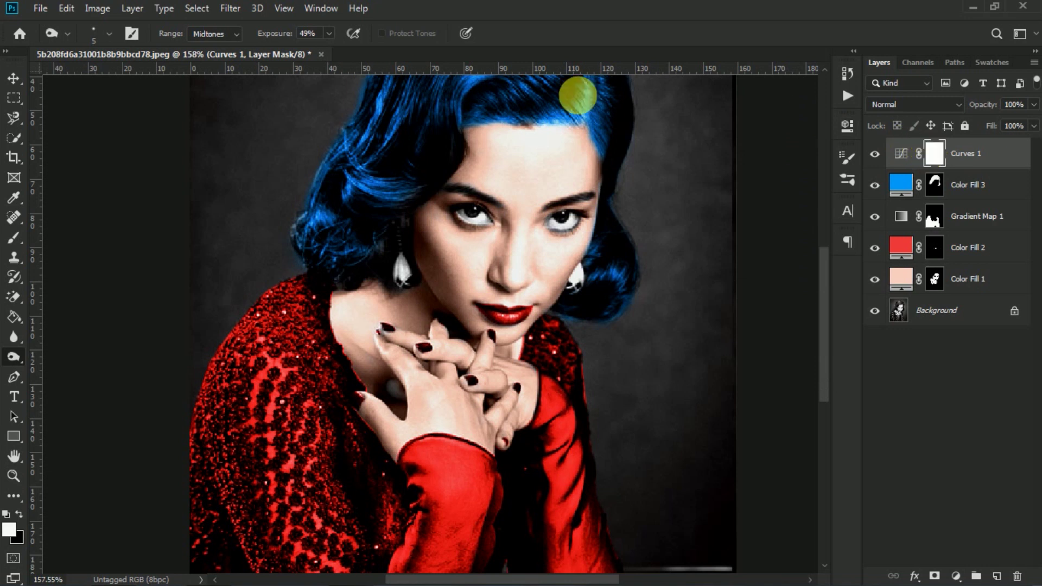
Invert the Curves layer's mask to black and choose the Brush tool.
{"action": "left_click", "coordinate": [98, 8]}
{"action": "mouse_move", "coordinate": [131, 49]}
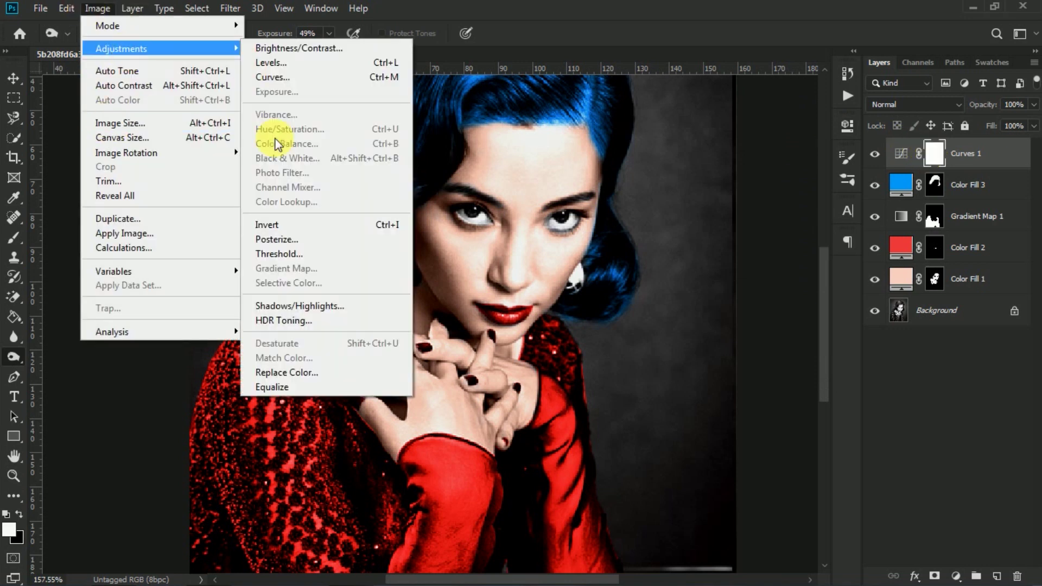
{"action": "left_click", "coordinate": [267, 223]}
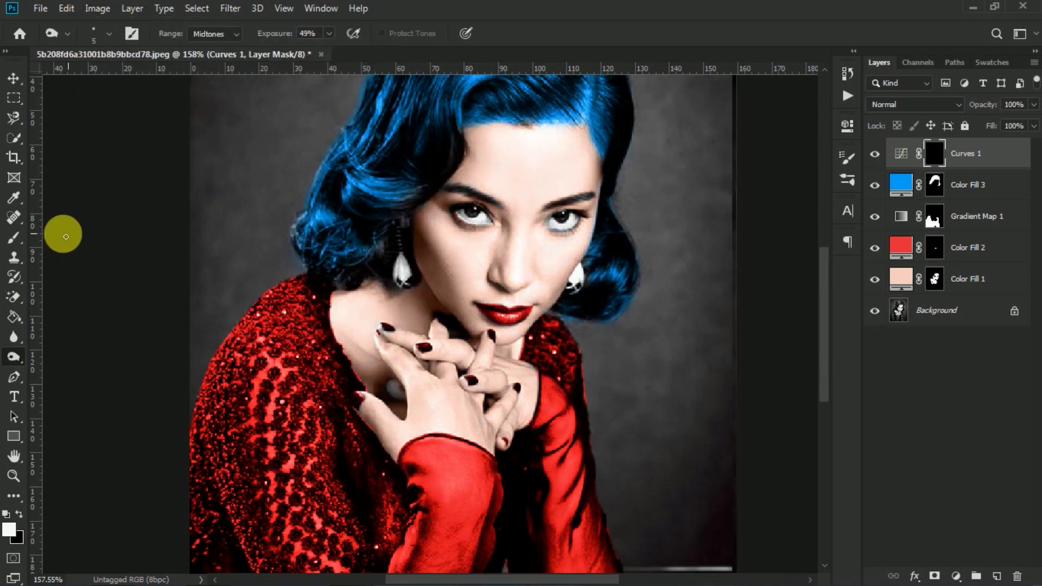
{"action": "left_click", "coordinate": [12, 240]}
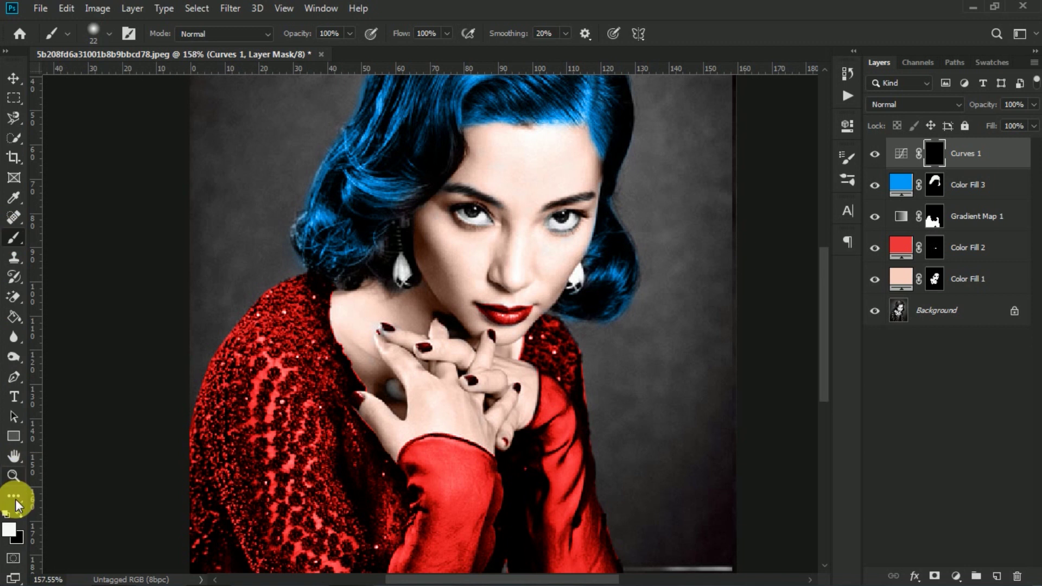
{"action": "left_click", "coordinate": [19, 516]}
Paint white on the Curves mask over the whites of both eyes with a 7 px brush, and deselect the layer.
{"action": "scroll", "coordinate": [477, 223], "scroll_direction": "up", "scroll_amount": 6}
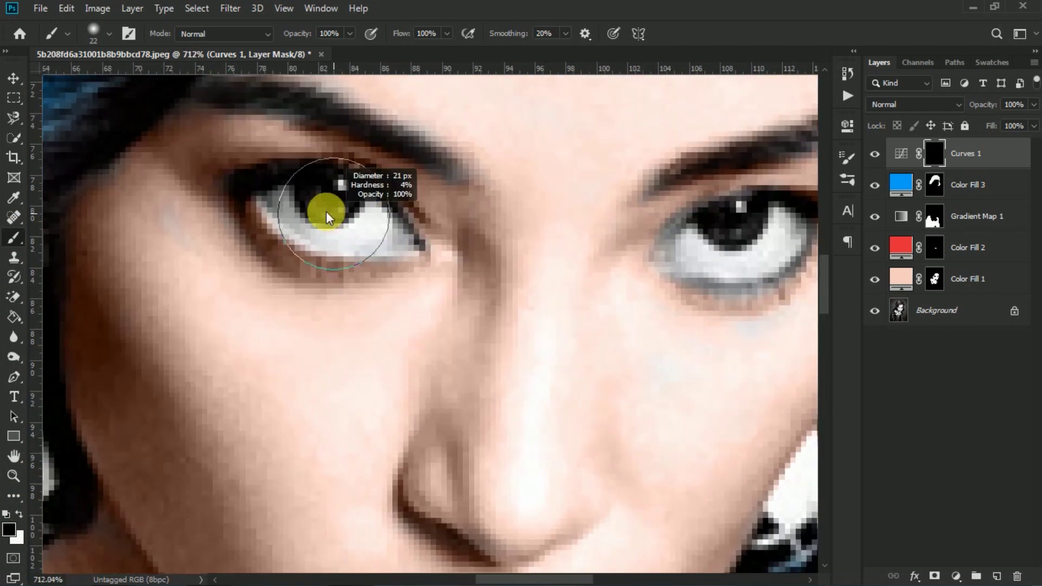
{"action": "mouse_move", "coordinate": [327, 213]}
{"action": "left_mouse_down"}
{"action": "mouse_move", "coordinate": [299, 209]}
{"action": "mouse_move", "coordinate": [364, 225]}
{"action": "mouse_move", "coordinate": [284, 209]}
{"action": "mouse_move", "coordinate": [387, 241]}
{"action": "mouse_move", "coordinate": [340, 194]}
{"action": "mouse_move", "coordinate": [389, 240]}
{"action": "mouse_move", "coordinate": [300, 214]}
{"action": "mouse_move", "coordinate": [406, 245]}
{"action": "left_mouse_up"}
{"action": "key", "text": "x"}
{"action": "scroll", "coordinate": [632, 250], "scroll_direction": "right", "scroll_amount": 4}
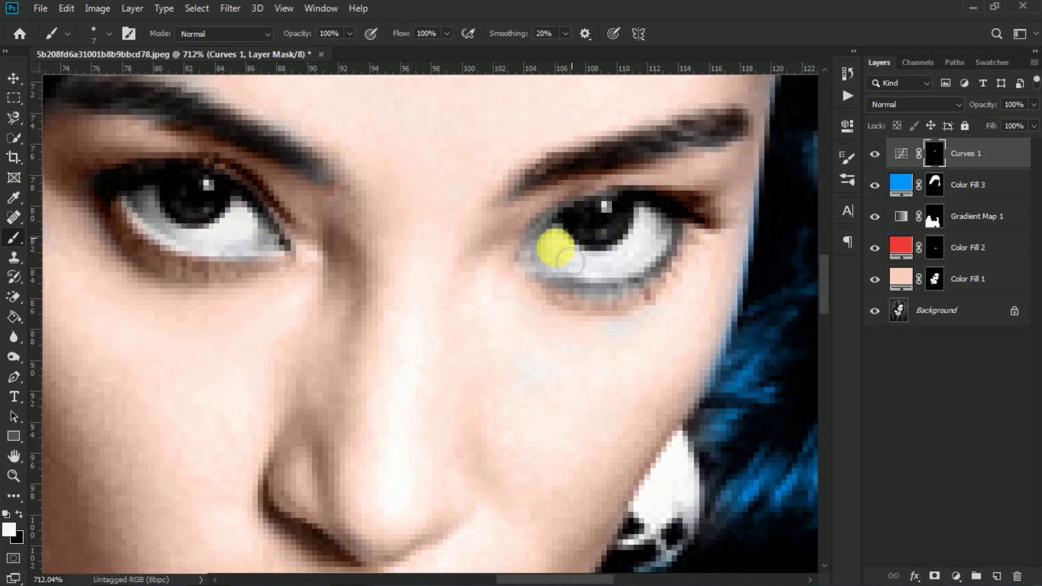
{"action": "mouse_move", "coordinate": [570, 263]}
{"action": "left_mouse_down"}
{"action": "mouse_move", "coordinate": [608, 241]}
{"action": "mouse_move", "coordinate": [664, 240]}
{"action": "mouse_move", "coordinate": [621, 252]}
{"action": "mouse_move", "coordinate": [631, 266]}
{"action": "mouse_move", "coordinate": [676, 241]}
{"action": "mouse_move", "coordinate": [629, 269]}
{"action": "left_mouse_up"}
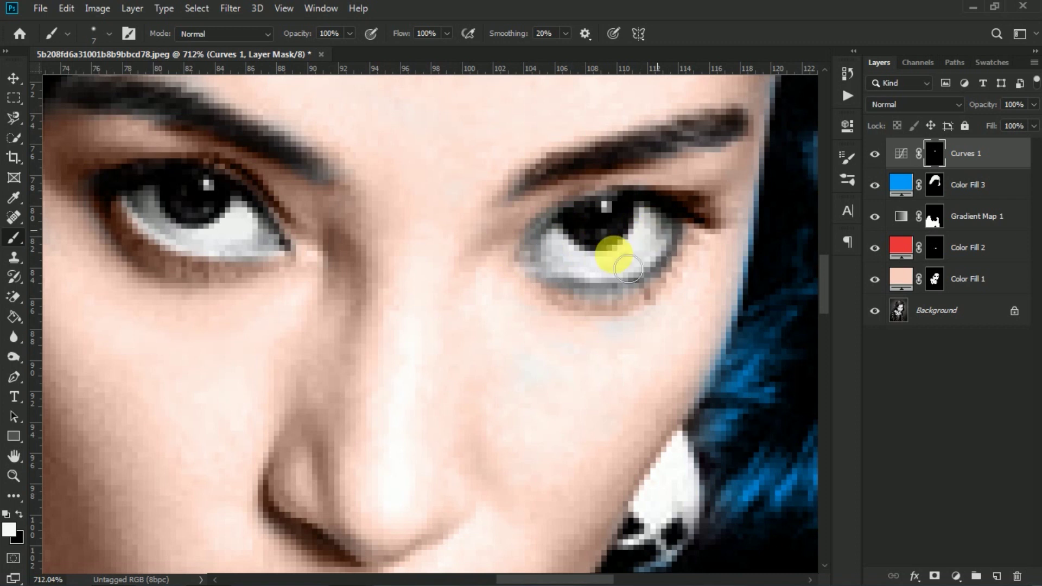
{"action": "scroll", "coordinate": [576, 257], "scroll_direction": "down", "scroll_amount": 9}
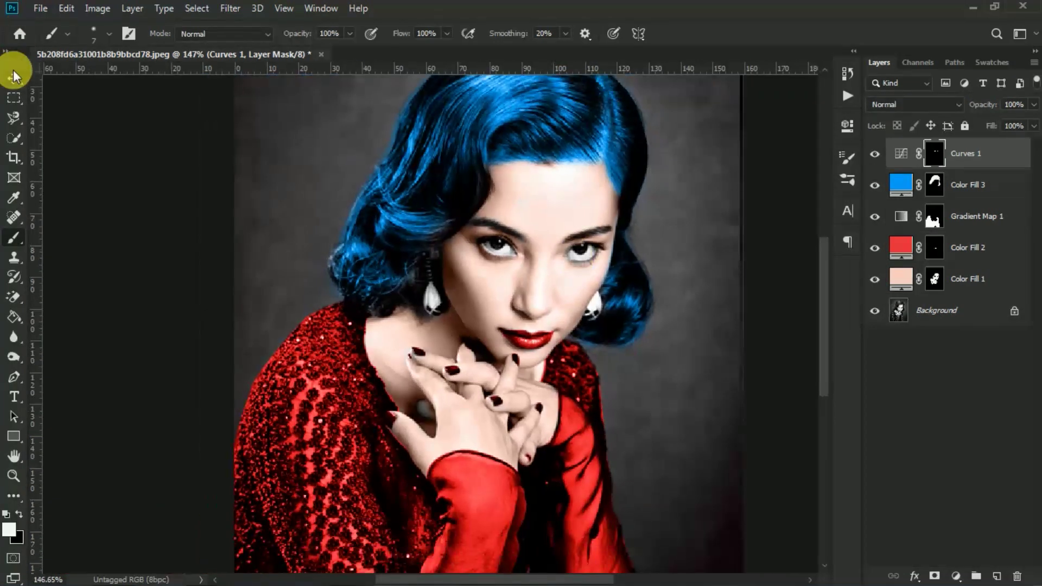
{"action": "left_click", "coordinate": [15, 76]}
{"action": "scroll", "coordinate": [421, 230], "scroll_direction": "down", "scroll_amount": 2}
{"action": "scroll", "coordinate": [422, 230], "scroll_direction": "down", "scroll_amount": 1}
{"action": "left_click", "coordinate": [651, 265]}
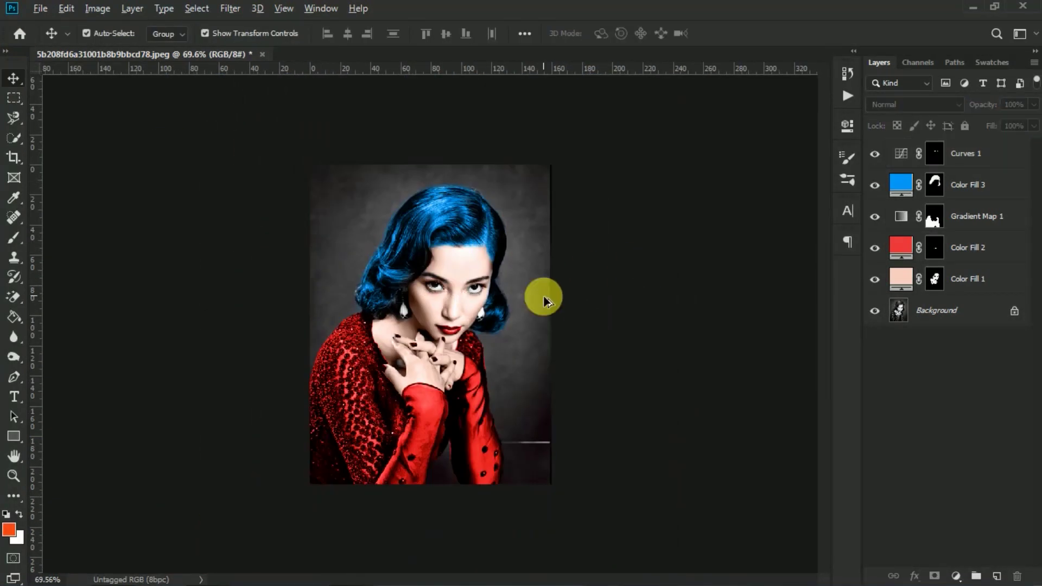
{"action": "scroll", "coordinate": [554, 303], "scroll_direction": "up", "scroll_amount": 2}
{"action": "scroll", "coordinate": [553, 302], "scroll_direction": "down", "scroll_amount": 1}
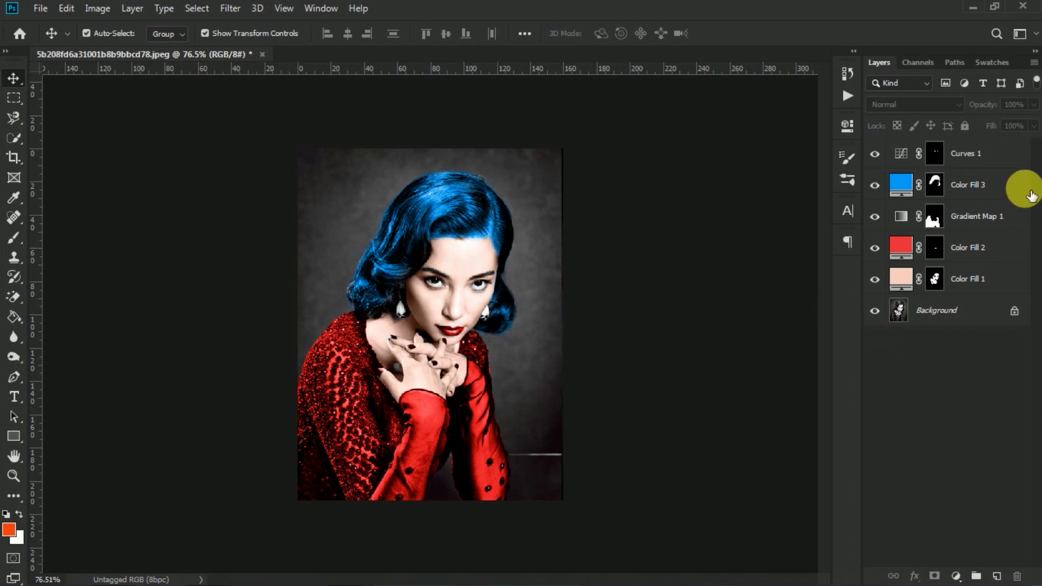
Add a second Curves layer above Curves 1, move its black and white points slightly inward, and add a midpoint.
{"action": "left_click", "coordinate": [1011, 156]}
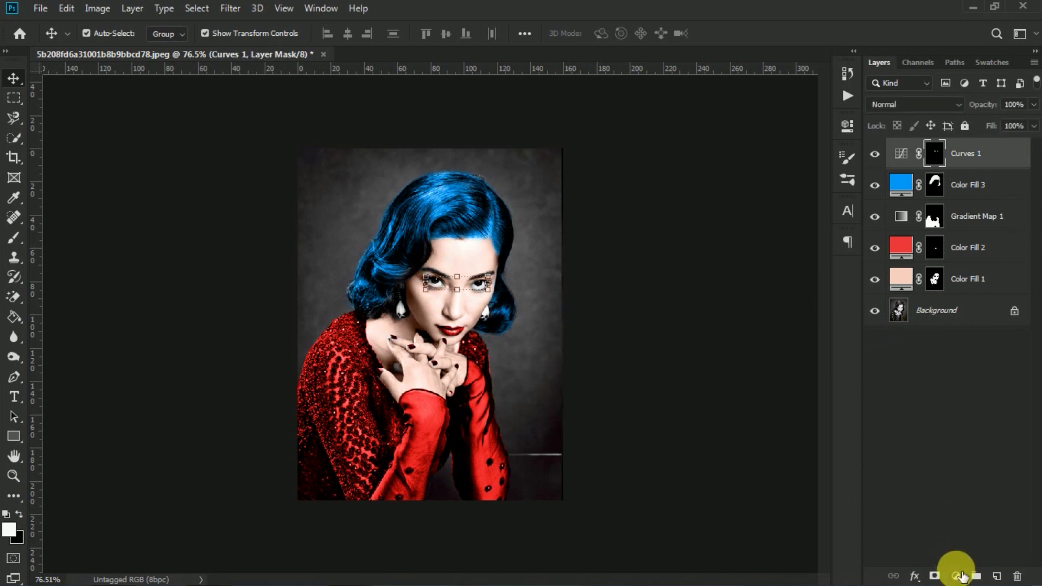
{"action": "left_click", "coordinate": [958, 576]}
{"action": "left_click", "coordinate": [1001, 373]}
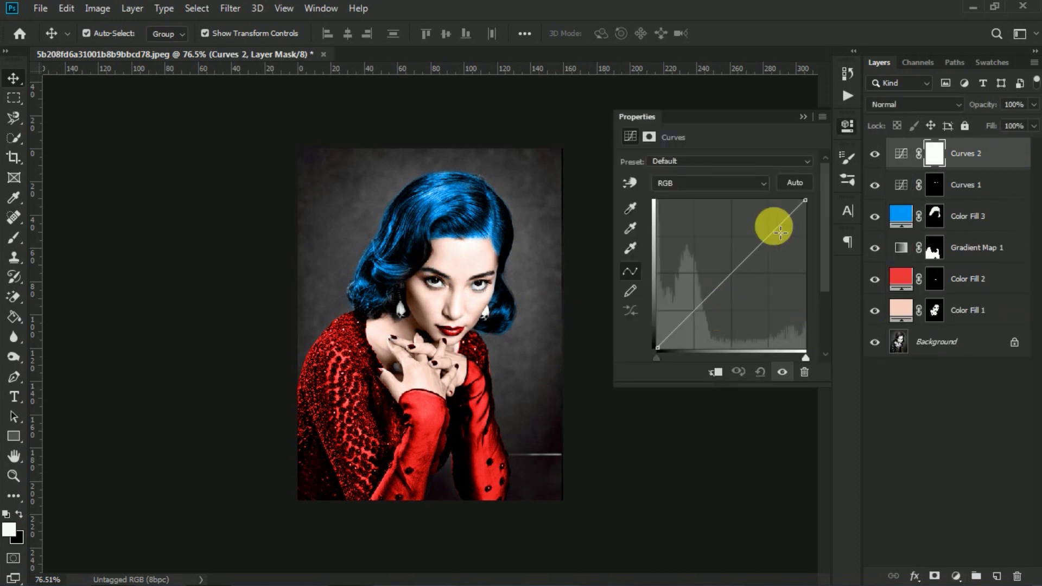
{"action": "left_click_drag", "start_coordinate": [657, 357], "coordinate": [661, 358]}
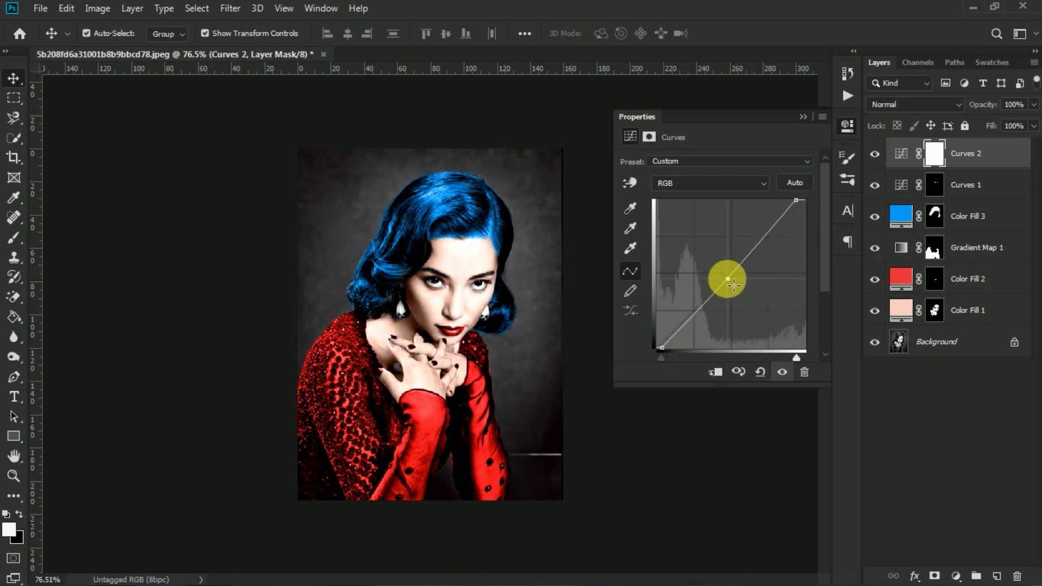
{"action": "left_click_drag", "start_coordinate": [733, 285], "coordinate": [735, 284]}
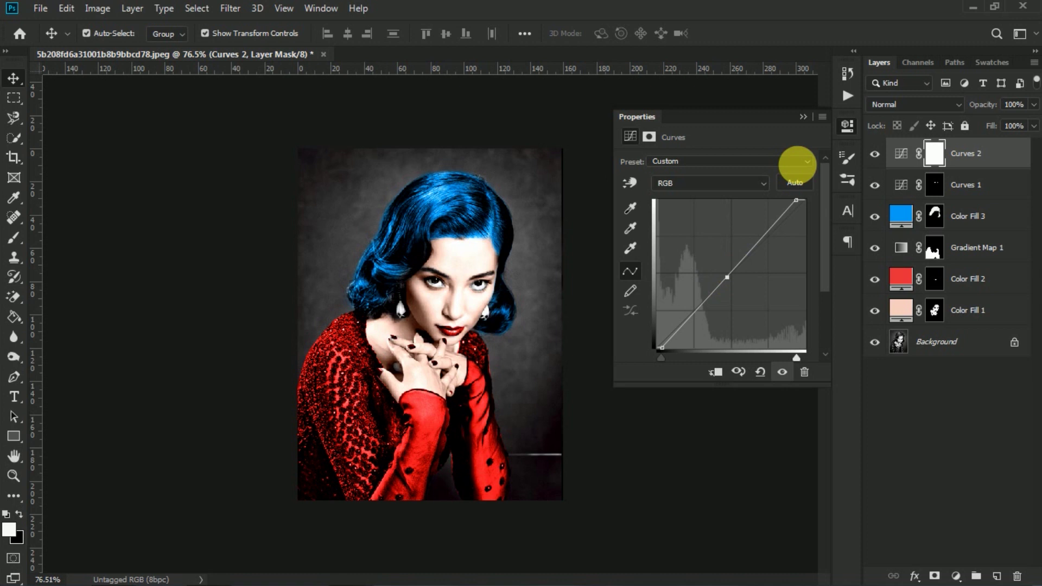
{"action": "left_click", "coordinate": [802, 117]}
Compare the colourized portrait with the black-and-white original by temporarily hiding every layer except Background.
{"action": "scroll", "coordinate": [450, 288], "scroll_direction": "up", "scroll_amount": 3}
{"action": "scroll", "coordinate": [449, 288], "scroll_direction": "down", "scroll_amount": 3}
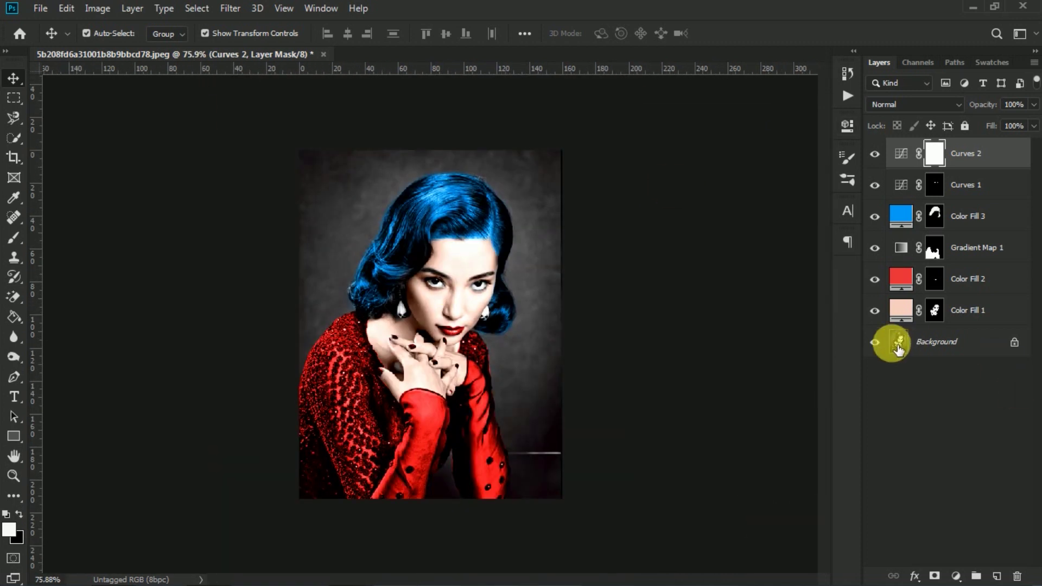
{"action": "left_click", "coordinate": [874, 342], "text": "alt"}
{"action": "scroll", "coordinate": [373, 337], "scroll_direction": "up", "scroll_amount": 3}
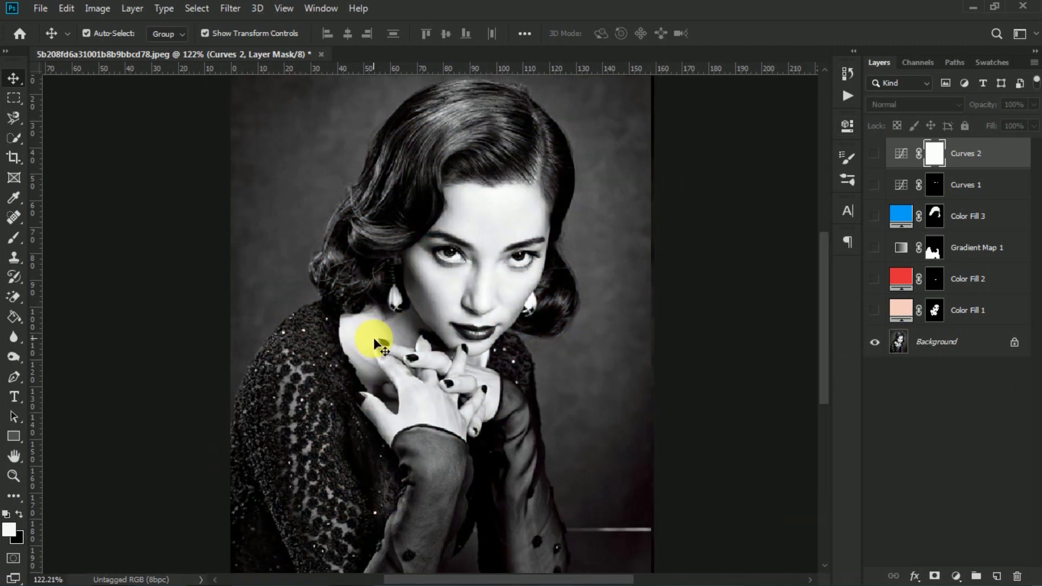
{"action": "scroll", "coordinate": [417, 341], "scroll_direction": "down", "scroll_amount": 2}
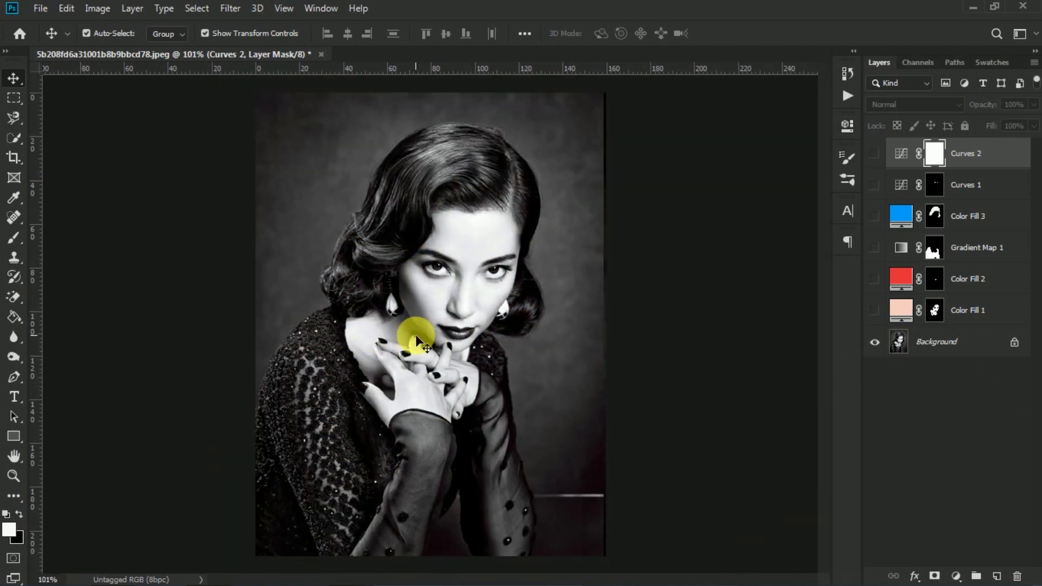
{"action": "left_click", "coordinate": [874, 341], "text": "alt"}
{"action": "scroll", "coordinate": [566, 353], "scroll_direction": "down", "scroll_amount": 1}
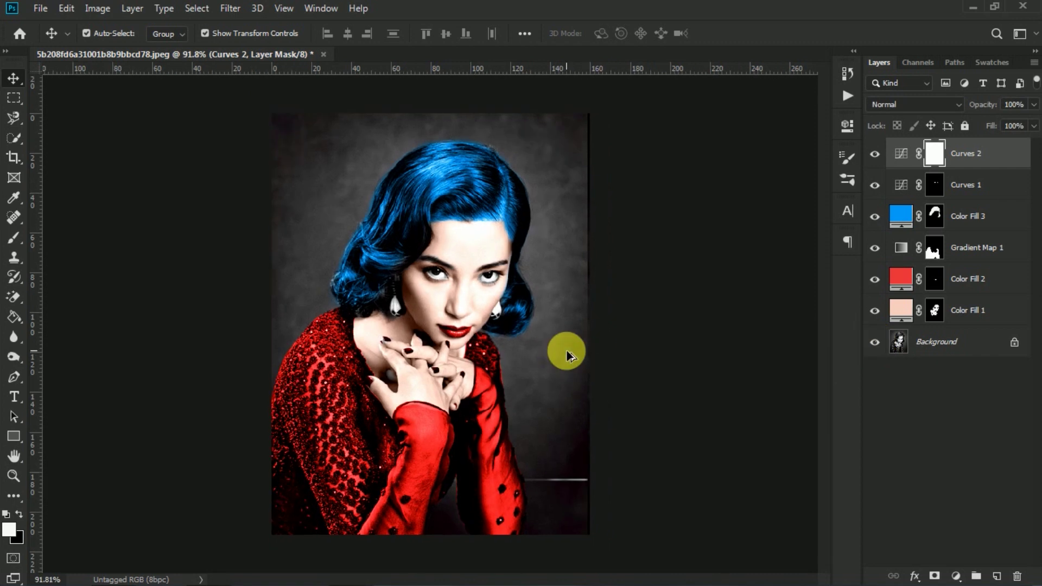
{"action": "scroll", "coordinate": [567, 351], "scroll_direction": "up", "scroll_amount": 1}
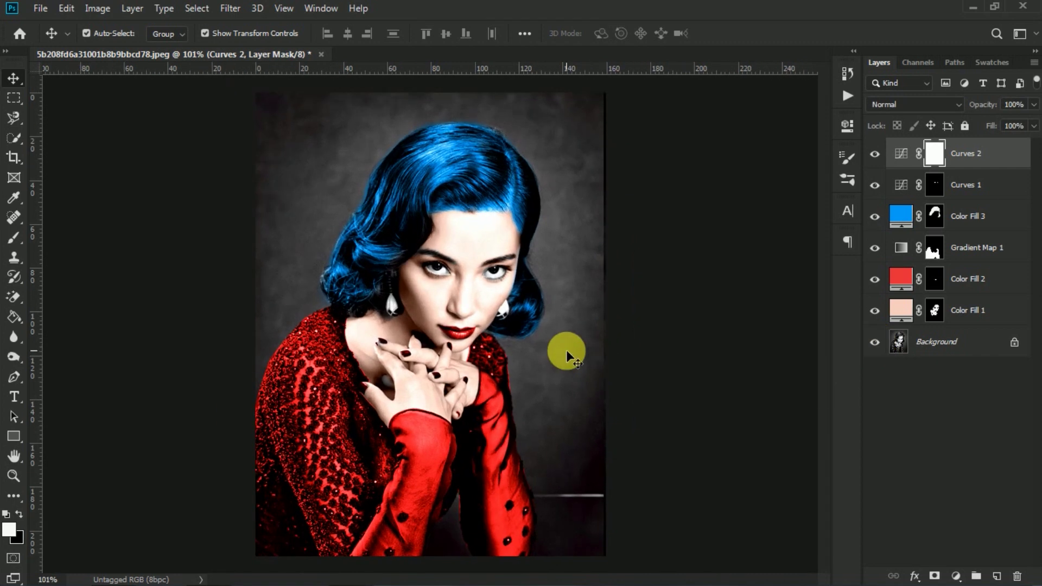